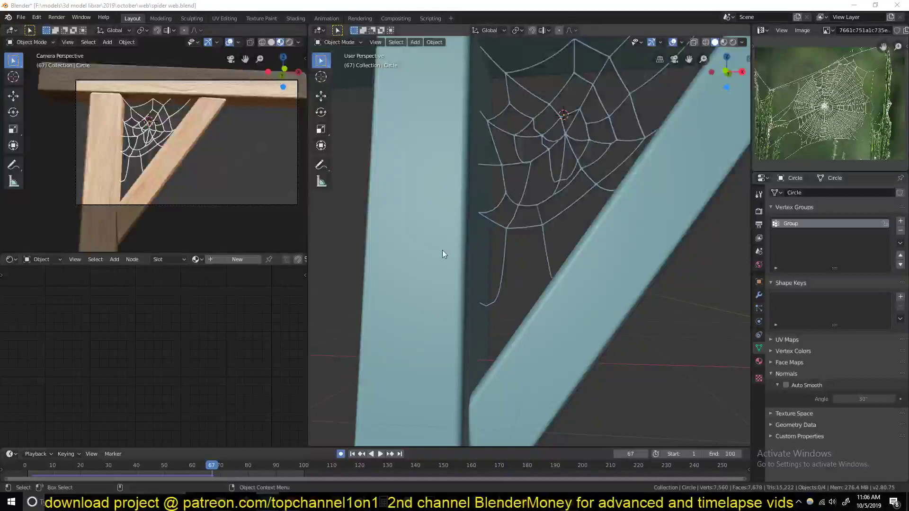
Play the spider web's cloth simulation from the start of the timeline and stop it
middle_click_drag(504, 206, 544, 226)
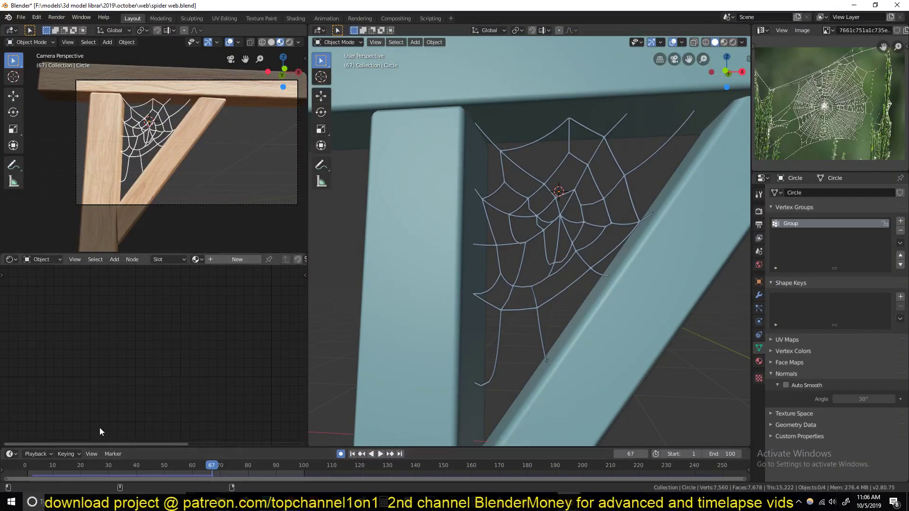
left_click(25, 467)
key("space")
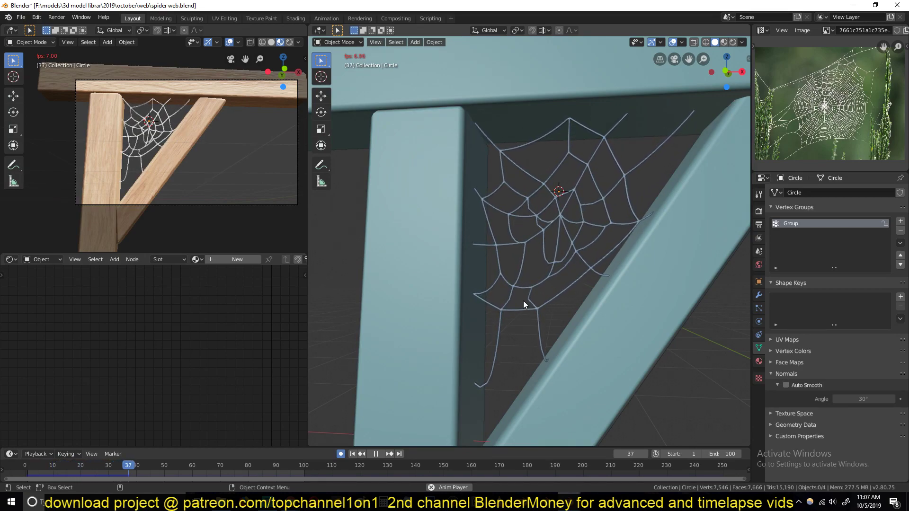
key("space")
scroll(531, 293, "up", 4)
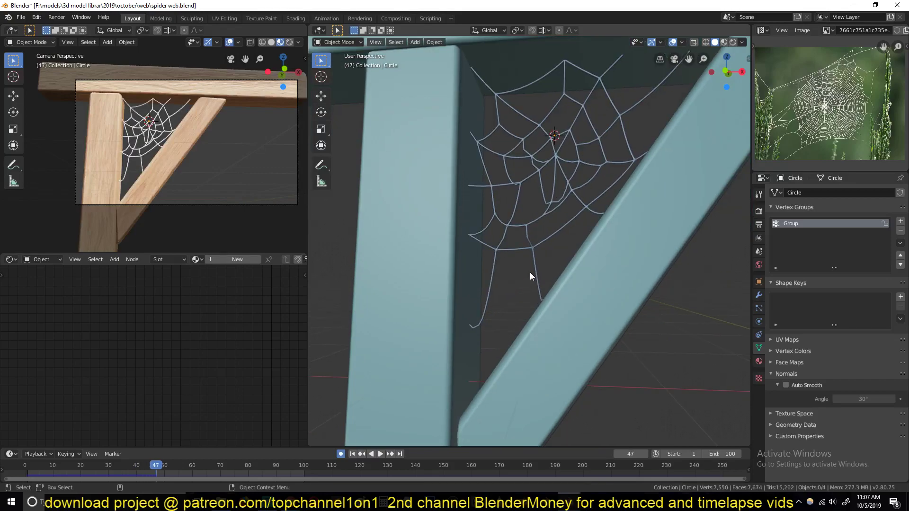
Edit the spider web mesh and join its two lower hanging strands with a new edge
left_click(530, 272)
middle_click_drag(524, 301, 527, 225)
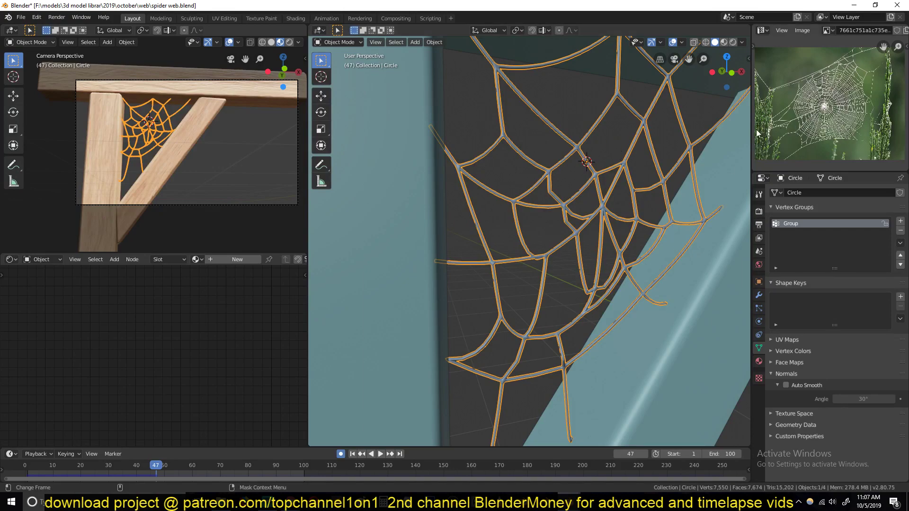
scroll(825, 131, "up", 4)
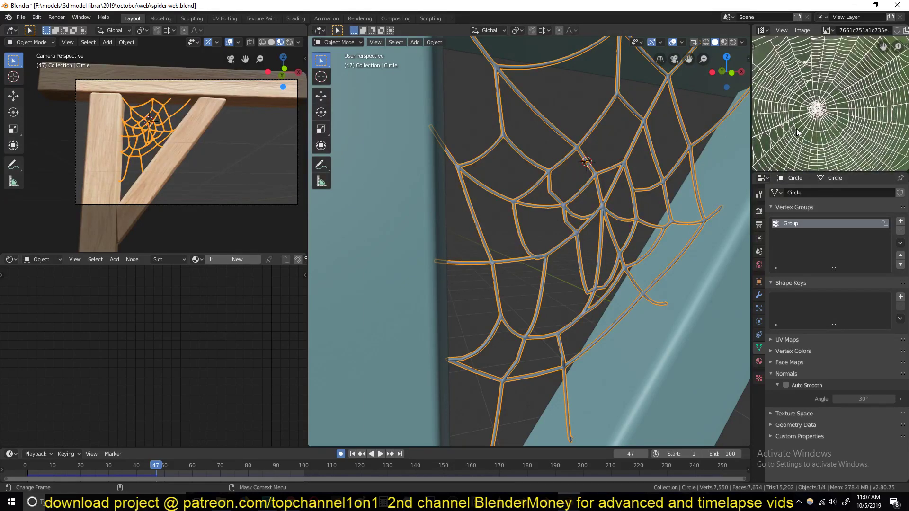
scroll(797, 130, "down", 1)
middle_click_drag(451, 227, 472, 172)
key("KP_1")
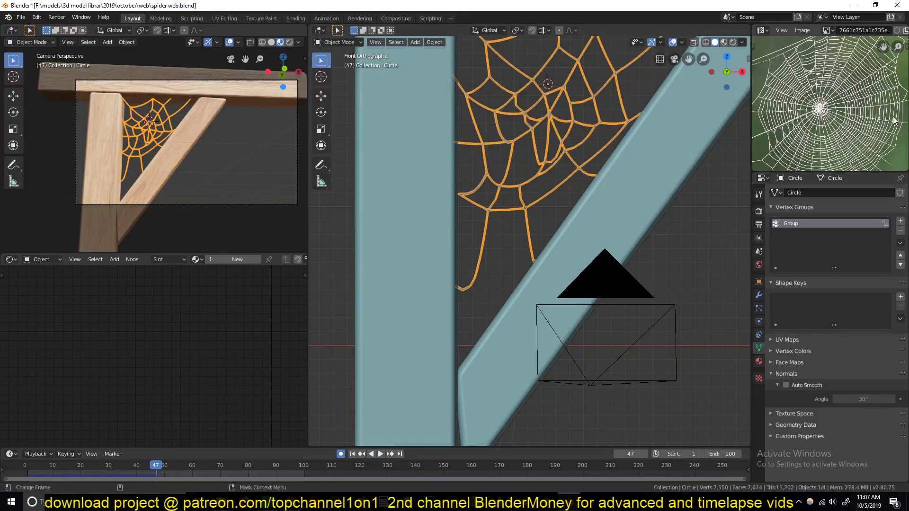
scroll(516, 246, "up", 3)
key("Tab")
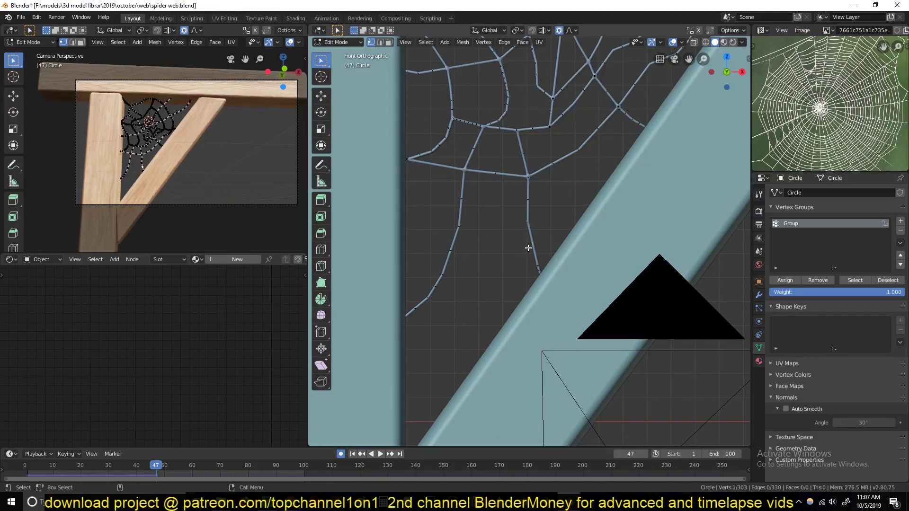
right_click(529, 248)
key("Escape")
Subdivide the new cross strand with 4 cuts and return to Object Mode
right_click(489, 248)
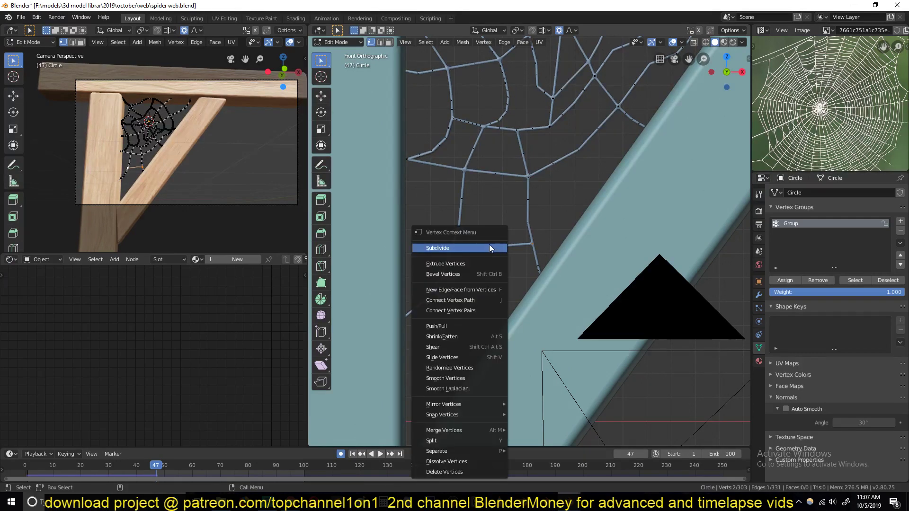
left_click(489, 248)
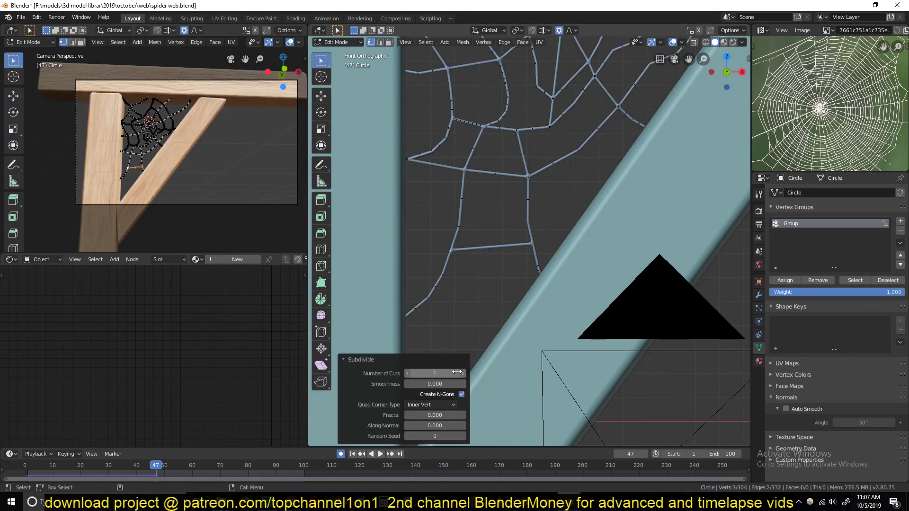
left_click(411, 373)
type("4")
key("Return")
key("Tab")
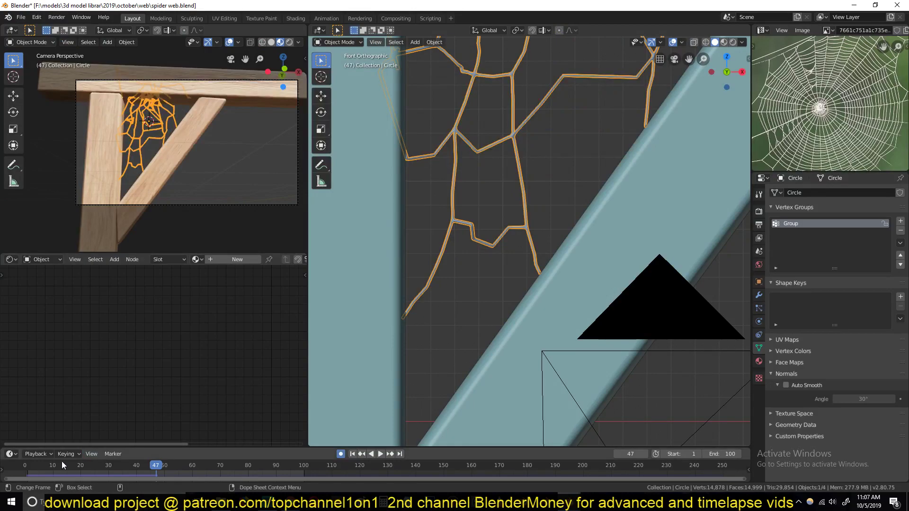
Replay the simulation from the start to check the web's new cross strand, and deselect everything
left_click(25, 473)
key("space")
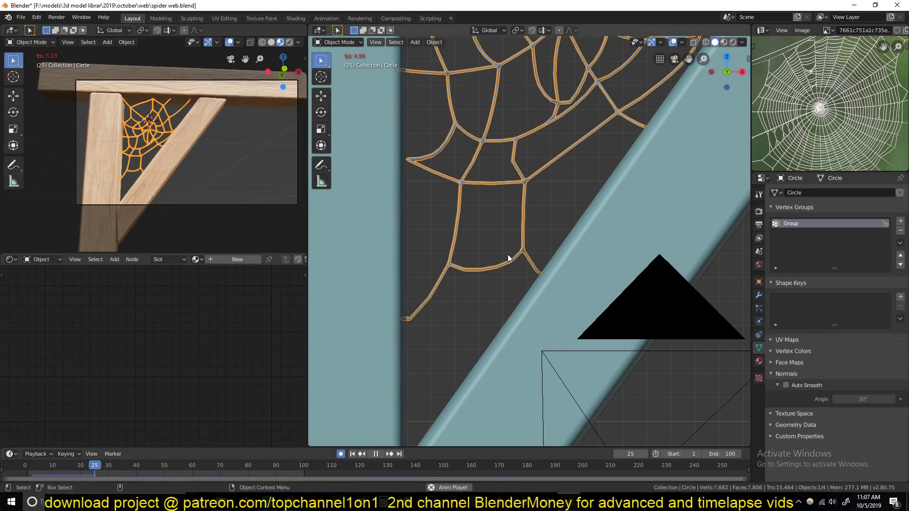
key("space")
scroll(511, 277, "down", 6)
key("alt+a")
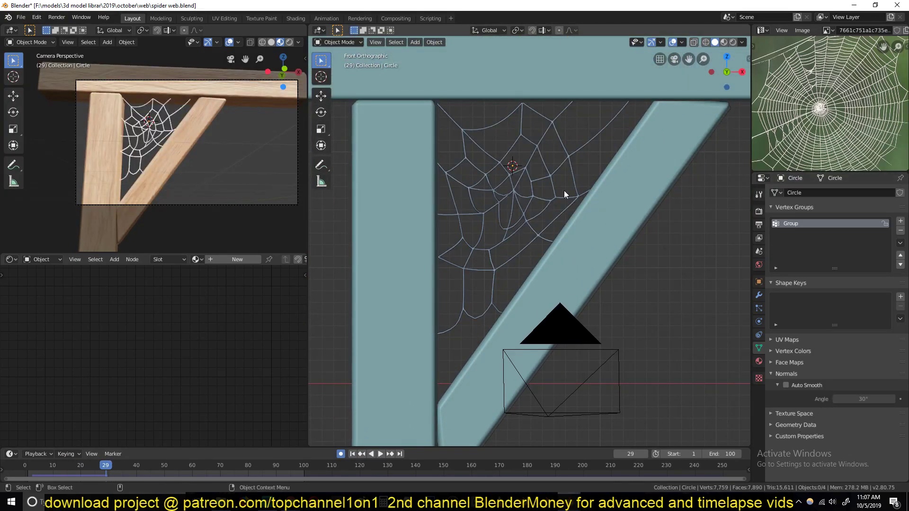
Switch to the second Blender window, dismiss its splash screen and delete the default cube in front view
mouse_move(568, 501)
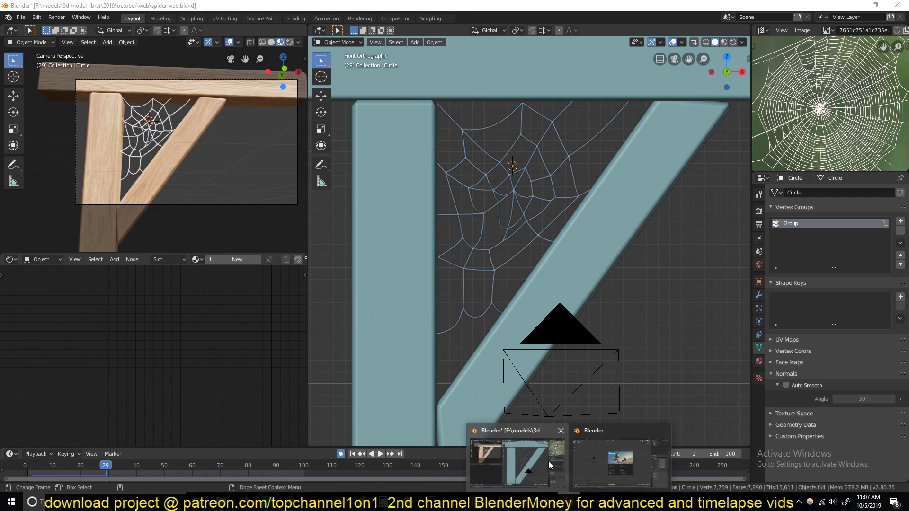
left_click(620, 458)
left_click(593, 237)
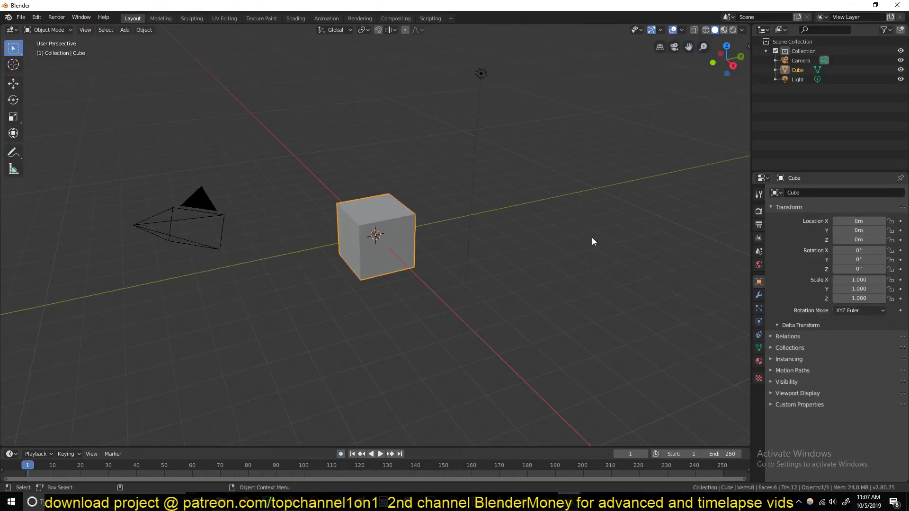
key("KP_1")
key("x")
left_click(392, 218)
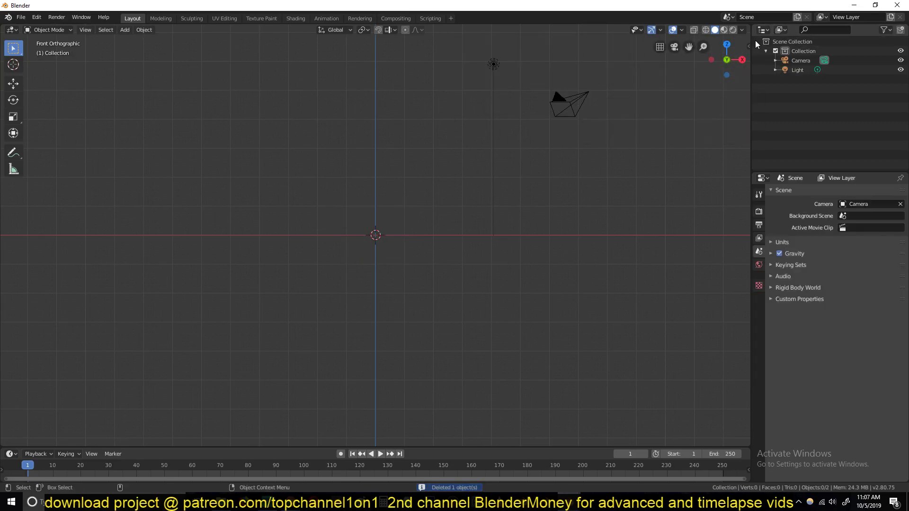
Turn the Outliner area into an Image Editor, load the Spider-Web-Nature reference image and enlarge the area
left_click(767, 29)
left_click(482, 74)
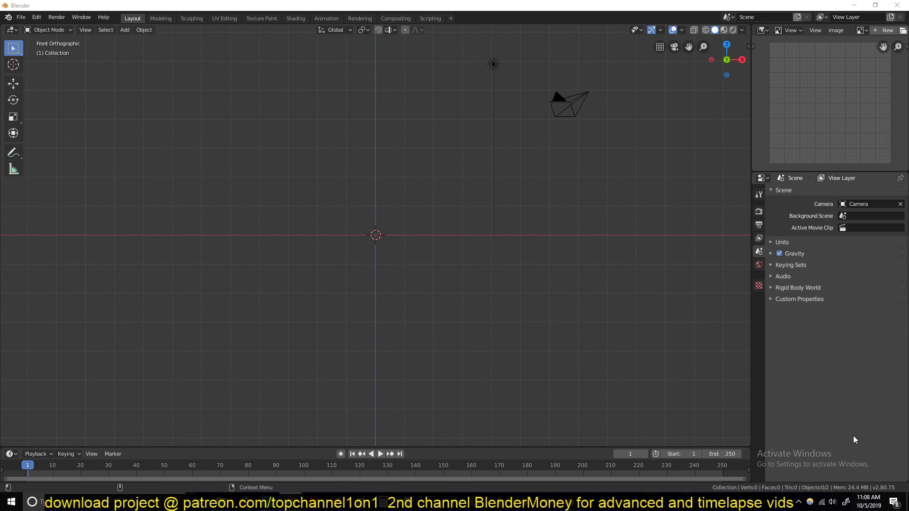
left_click_drag(833, 82, 837, 98)
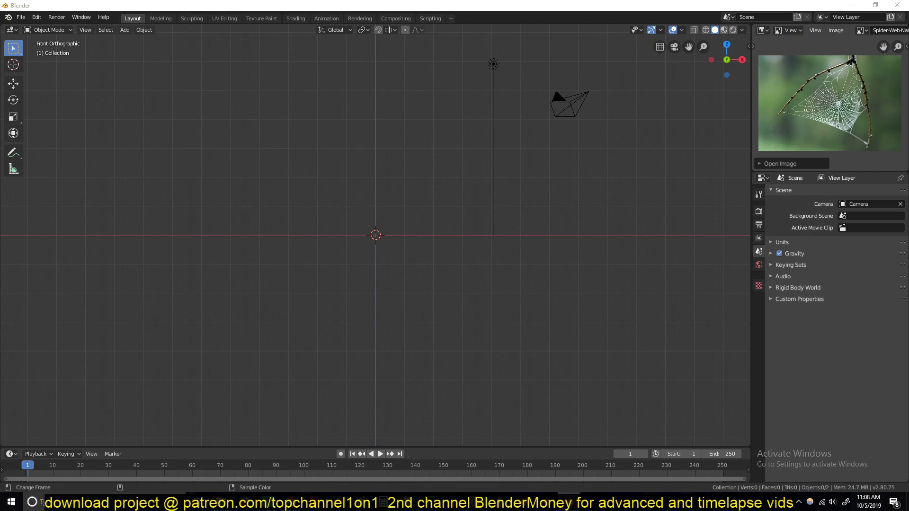
scroll(754, 118, "up", 3)
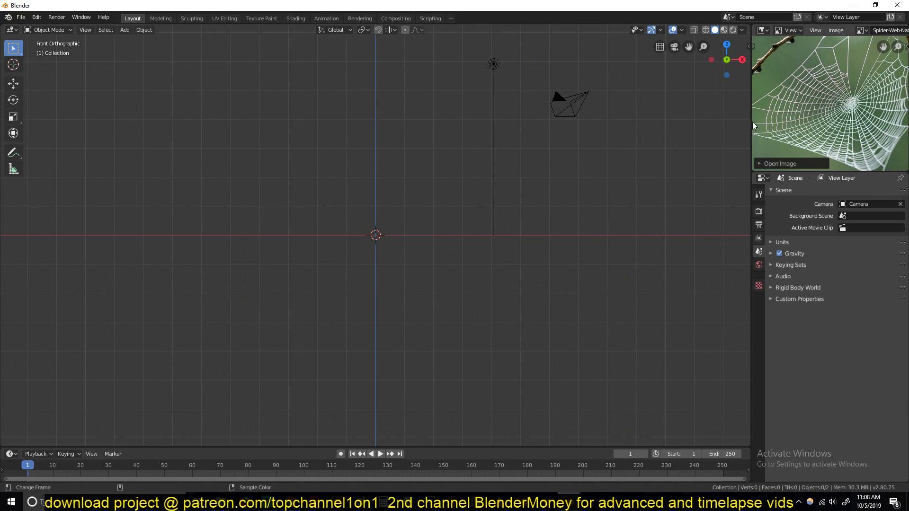
left_click_drag(752, 120, 686, 126)
left_click_drag(777, 171, 778, 270)
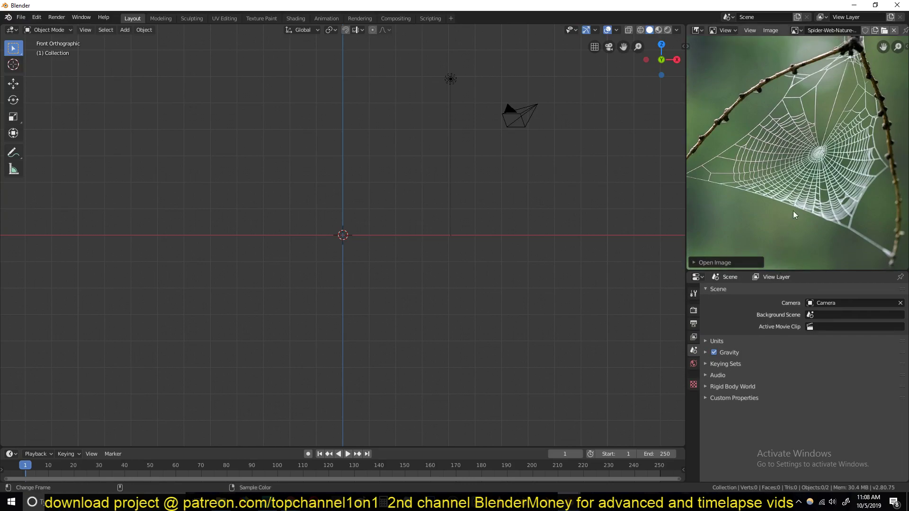
key("Home")
Add a plane at the origin and rotate it 90° about the X axis to face the front view
scroll(362, 197, "up", 3)
middle_click_drag(361, 197, 393, 184, "shift")
key("shift+a")
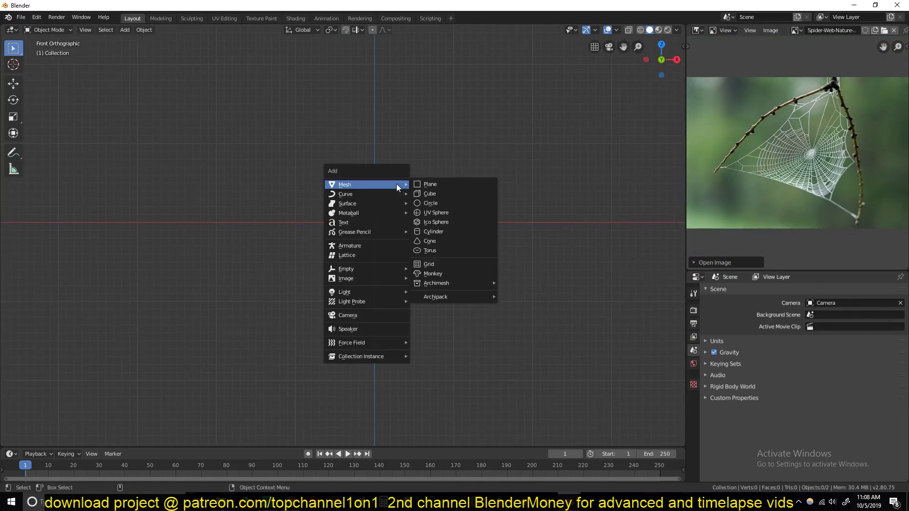
left_click(423, 185)
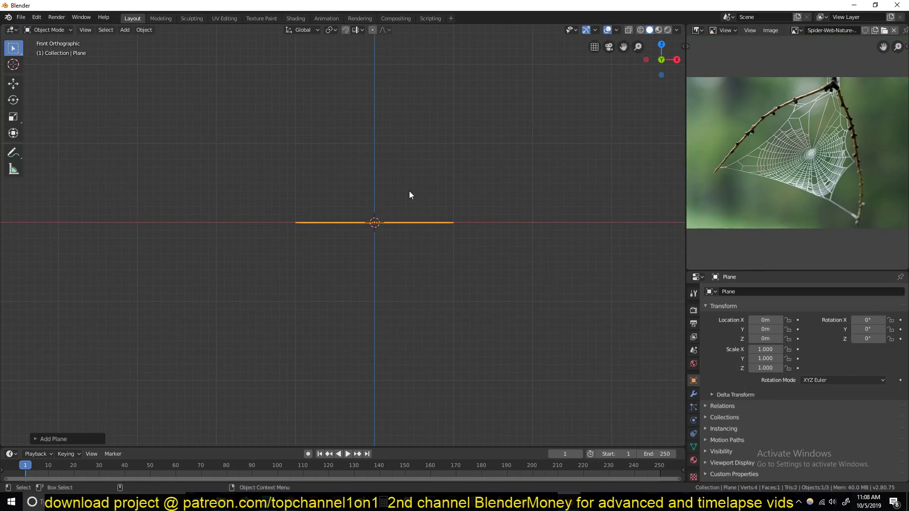
key("r")
key("Escape")
type("rx9")
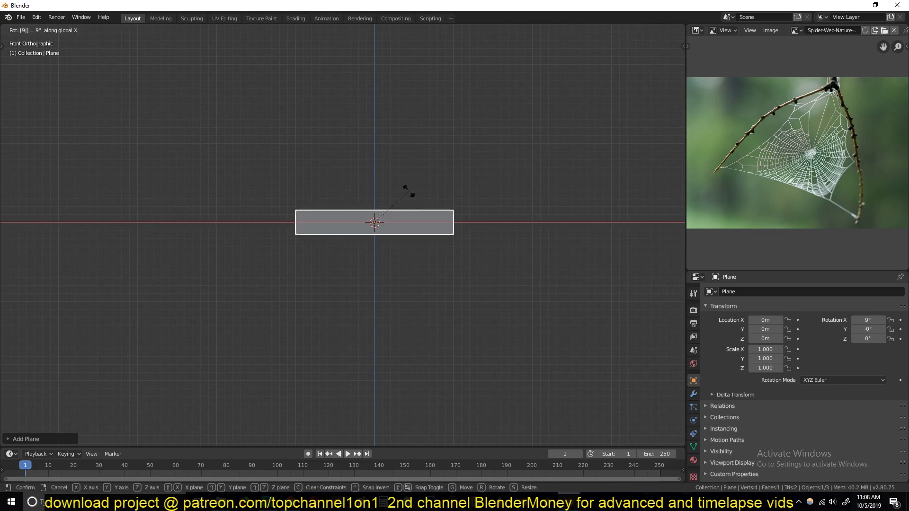
type("0")
key("Return")
Delete the plane's two left vertices and move the remaining edge onto the Z axis with its upper end near the origin
key("Tab")
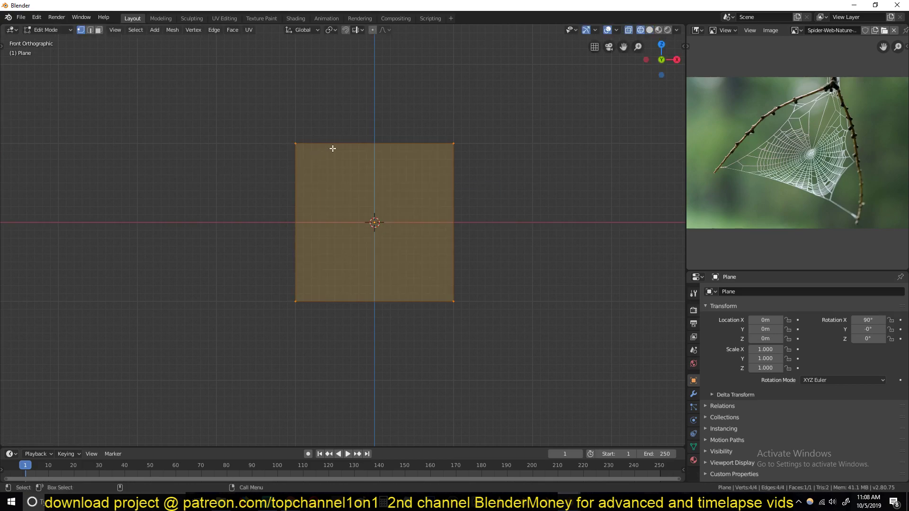
left_click_drag(357, 142, 280, 312)
key("x")
left_click(294, 163)
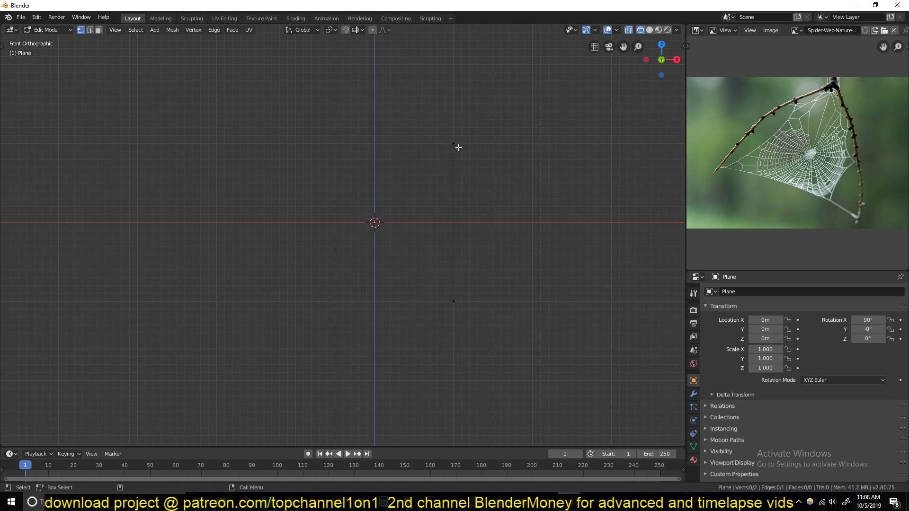
key("a")
key("g")
left_click(384, 241)
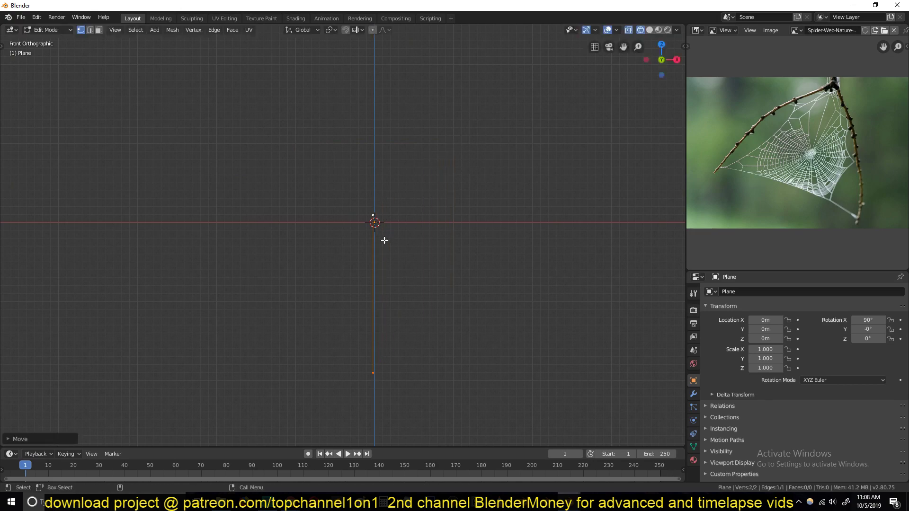
Extrude the edge's upper vertex three times up and to the right to form a curved branch
left_click(373, 216)
middle_click_drag(374, 211, 373, 265, "shift")
key("e")
left_click(469, 193)
key("e")
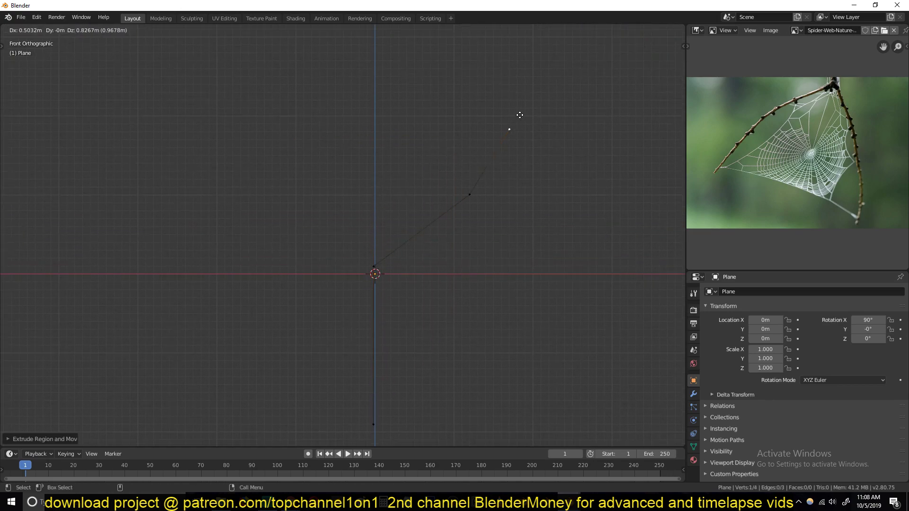
left_click(543, 38)
Extrude the junction vertex three times up and to the left to form a second branch
middle_click_drag(408, 289, 440, 333, "shift")
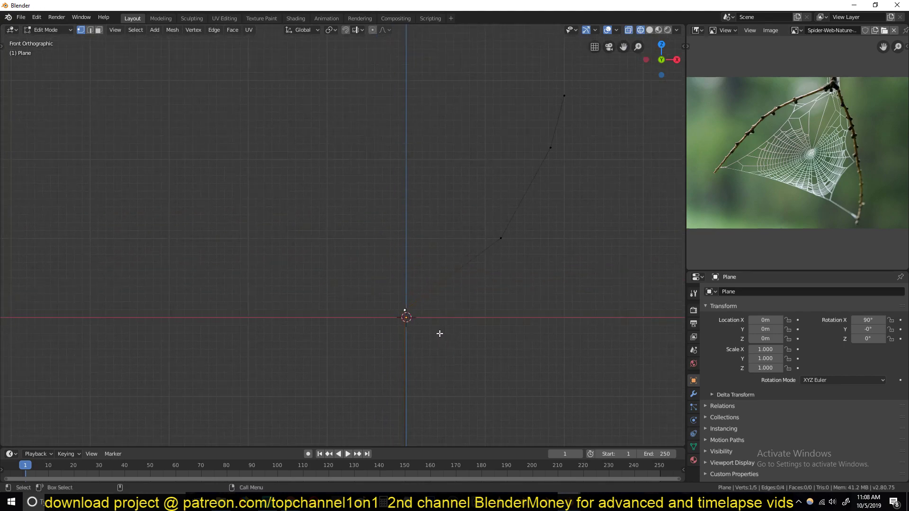
key("e")
left_click(364, 300)
key("e")
left_click(276, 234)
key("e")
left_click(233, 131)
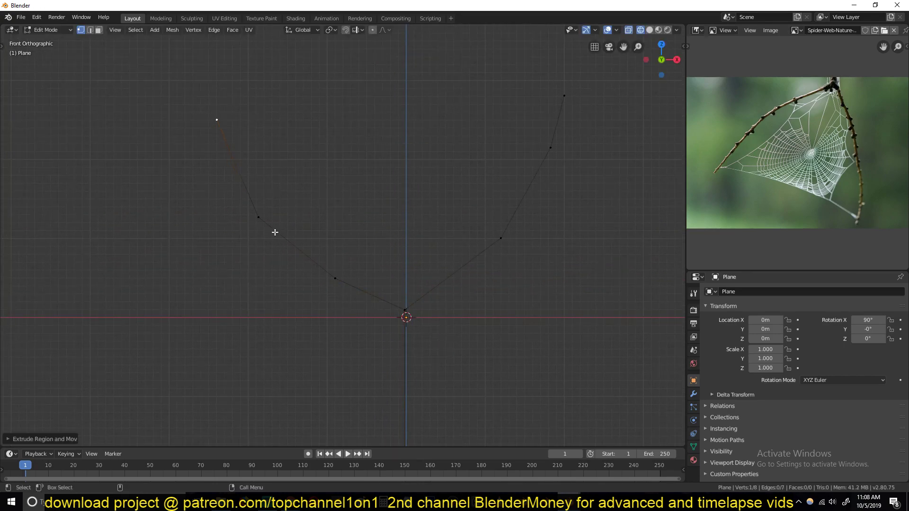
Extrude two segments upward from the second vertex of the left branch to create a fork
left_click(275, 232)
key("e")
left_click(275, 166)
key("e")
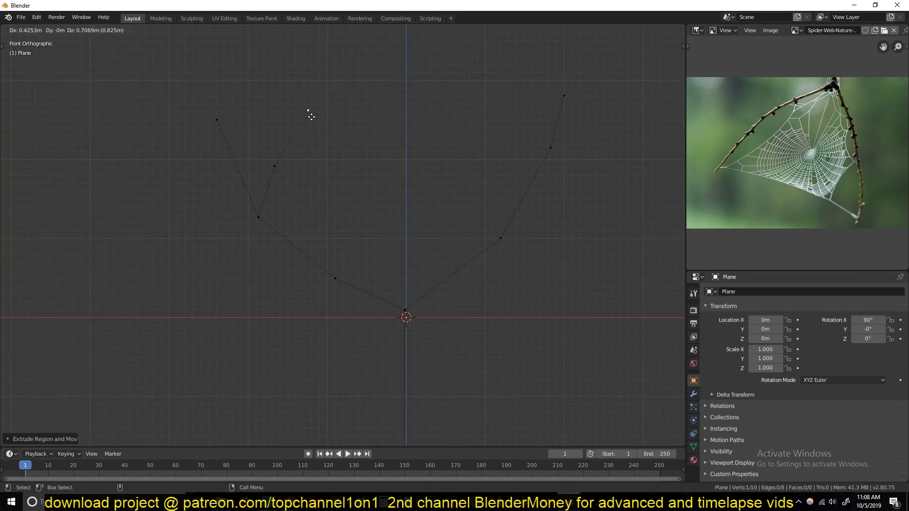
left_click(307, 108)
key("Tab")
middle_click_drag(384, 169, 331, 244)
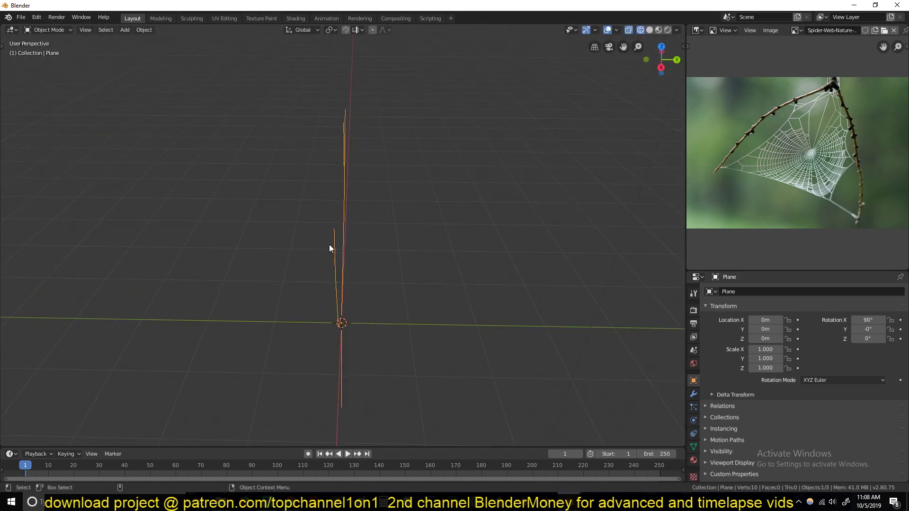
In right view, move the three branch tips toward negative Y with smooth proportional editing and rotate them about 23°
key("Tab")
key("KP_3")
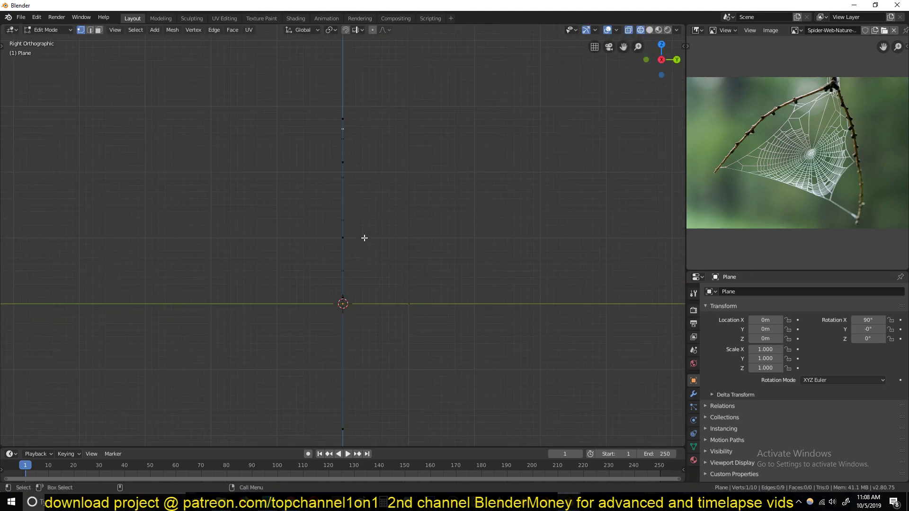
key("alt+a")
left_click_drag(350, 108, 414, 122)
left_click(332, 111)
middle_click_drag(331, 111, 330, 120)
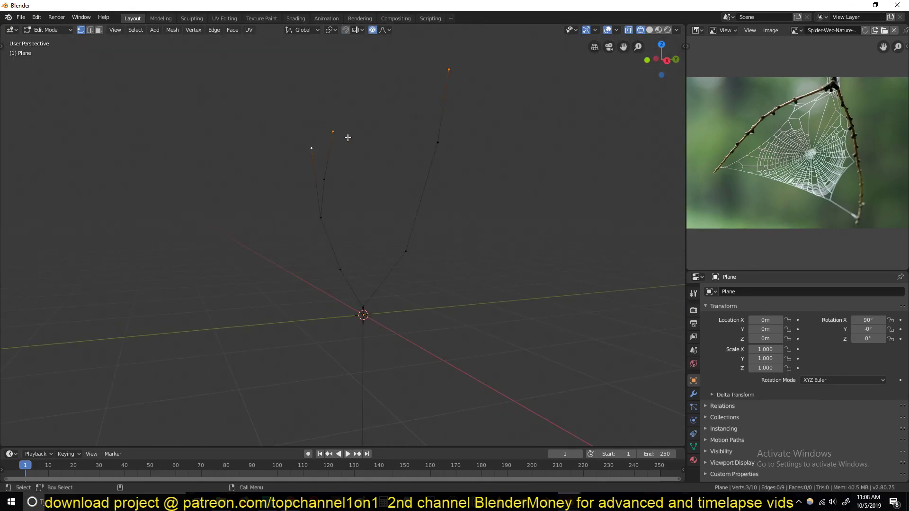
key("KP_3")
key("g")
scroll(355, 159, "down", 8)
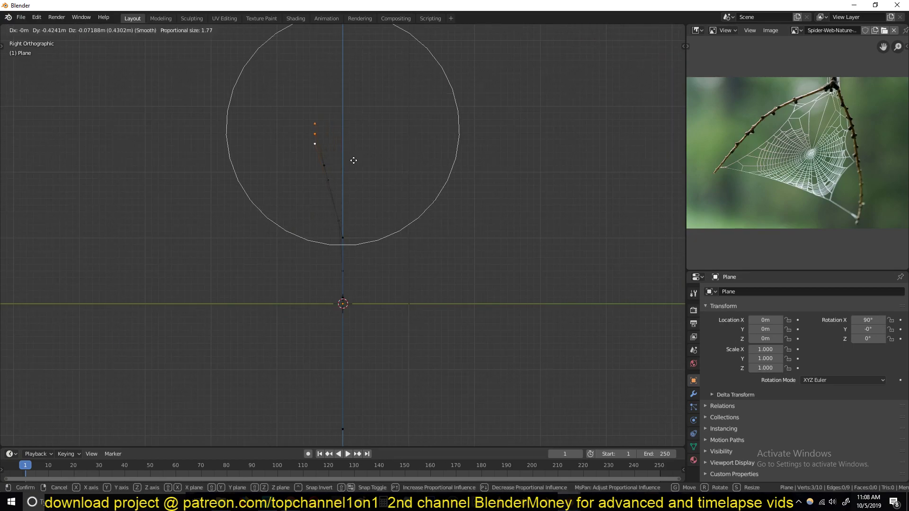
left_click(319, 170)
key("r")
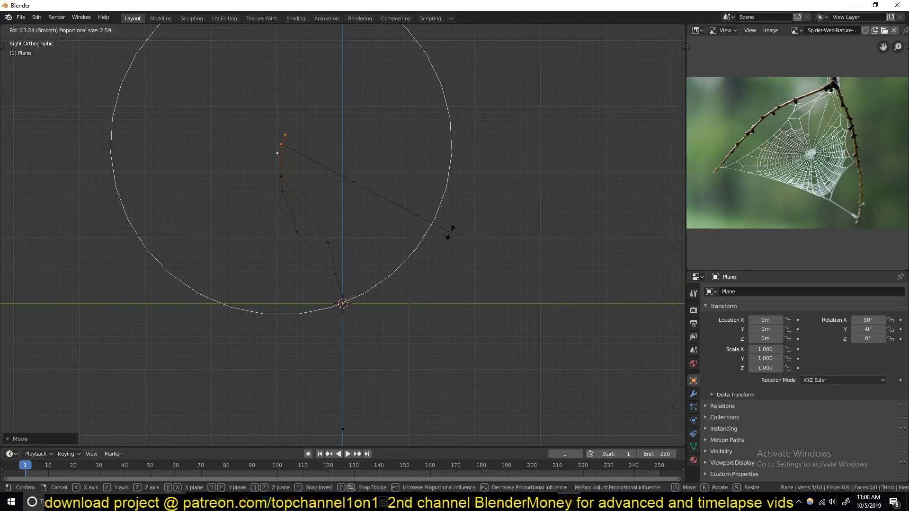
left_click(449, 231)
Move the skeleton's lowest vertex about 0.3 m toward positive Y with smooth proportional editing and finish editing the mesh
scroll(414, 333, "down", 3)
left_click(348, 367)
key("g")
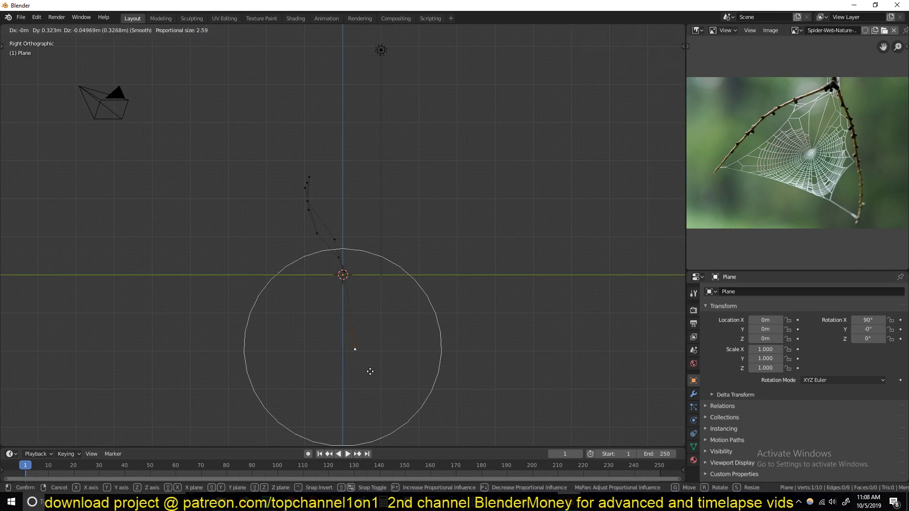
left_click(373, 372)
key("Tab")
middle_click_drag(377, 367, 445, 246)
Try a Wireframe modifier on the branch skeleton and remove it
left_click(693, 395)
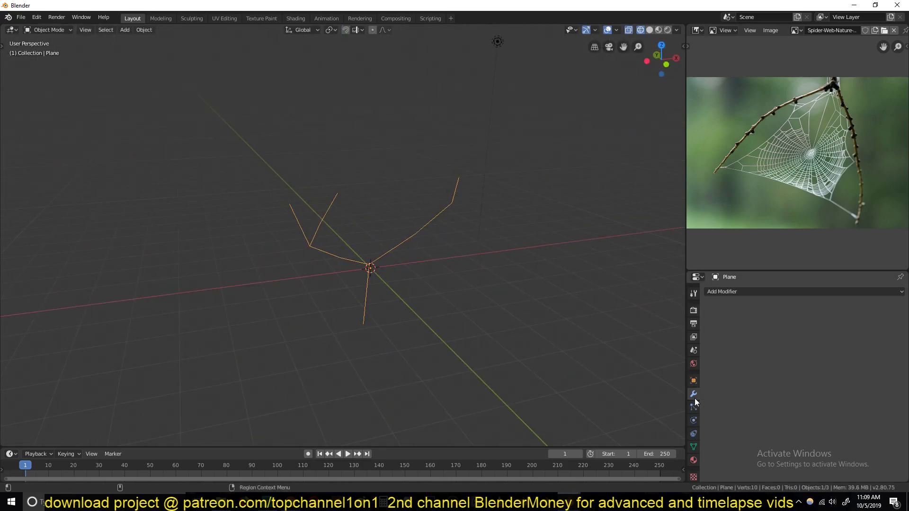
left_click(764, 291)
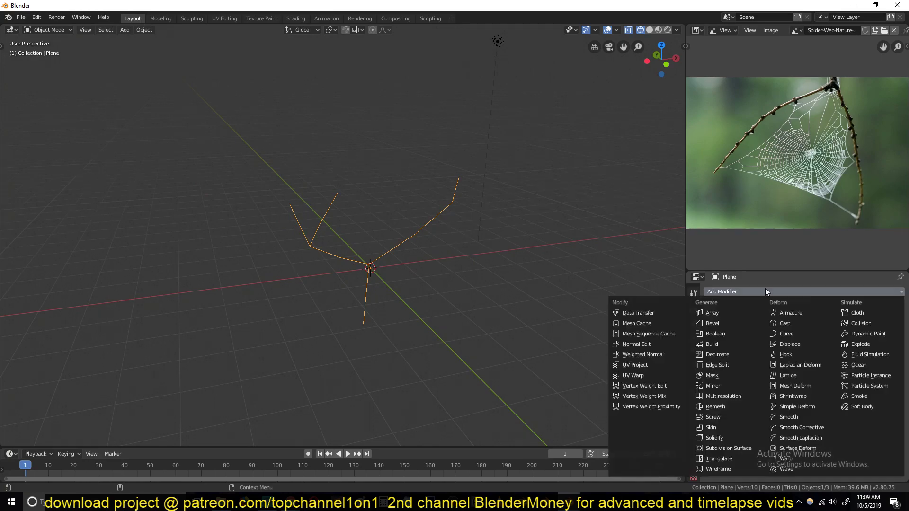
left_click(720, 472)
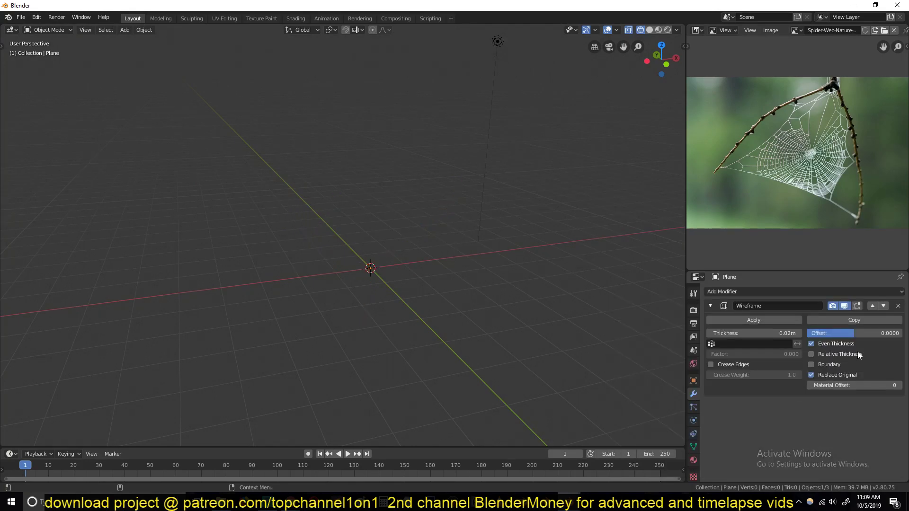
left_click(898, 305)
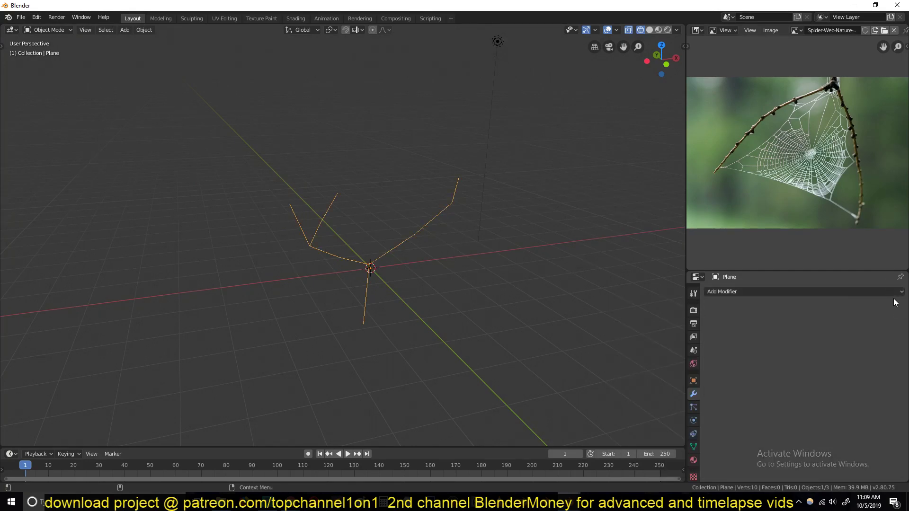
Add a Skin modifier to the branch skeleton and display it in solid shading
left_click(827, 292)
left_click(733, 428)
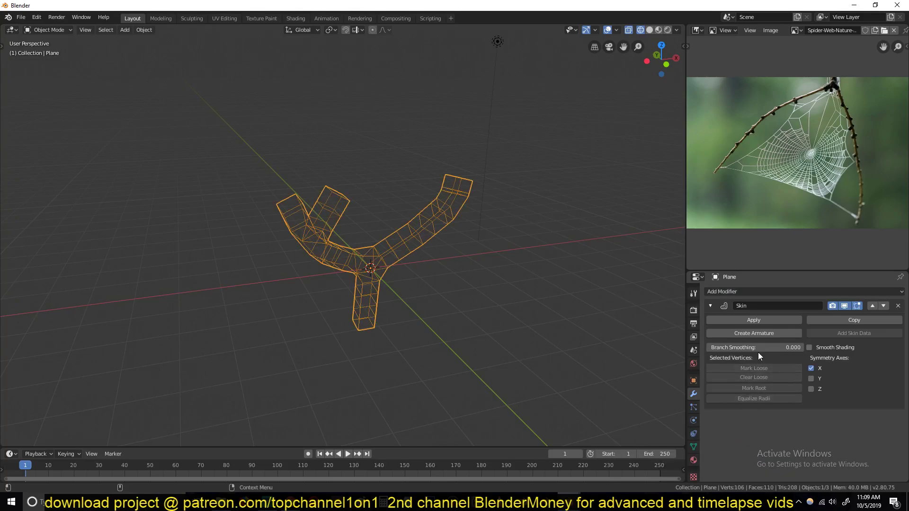
key("shift+z")
middle_click_drag(615, 267, 492, 273)
Shrink the skin radius of all skeleton vertices so that the branches and trunk become thin
key("Tab")
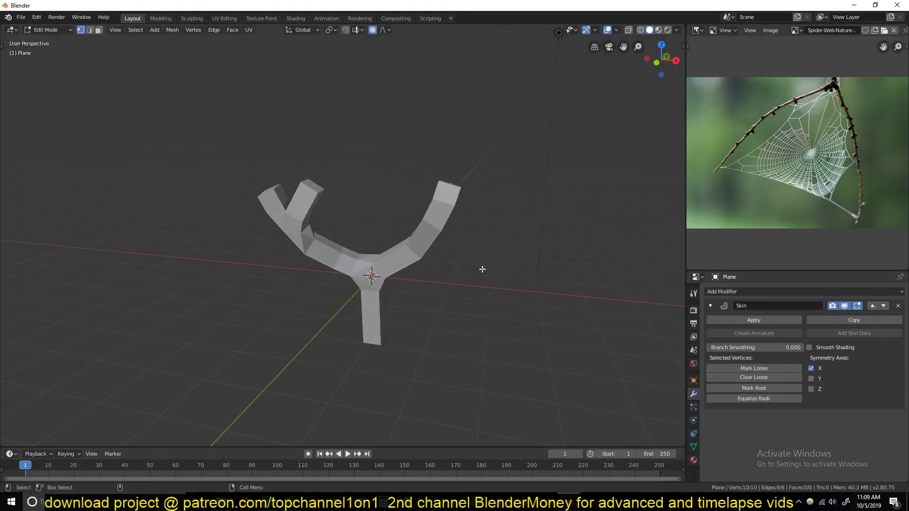
key("s")
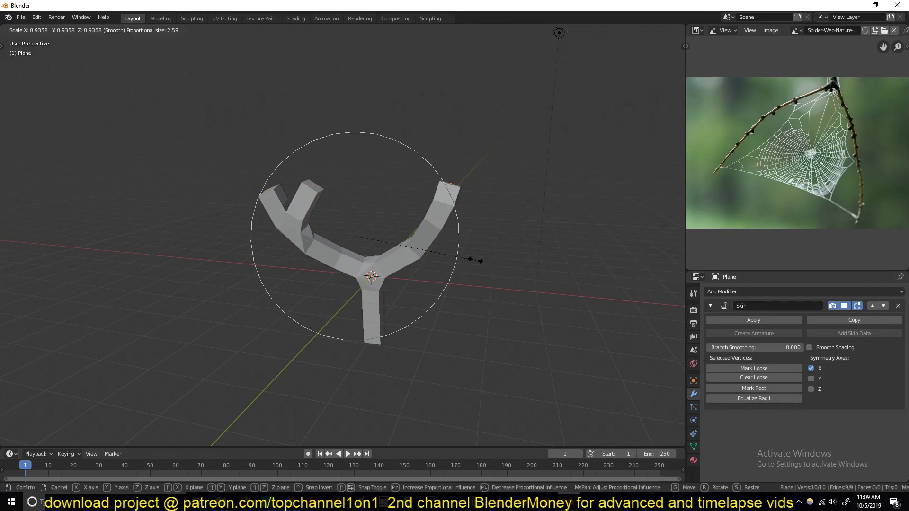
left_click(376, 247)
key("Tab")
middle_click_drag(326, 175, 362, 193)
scroll(362, 193, "up", 2)
left_click(362, 193)
middle_click_drag(470, 232, 375, 189)
Scale the skin radius of the three branch tips to about 0.3 with smooth proportional editing to taper the branches
key("Tab")
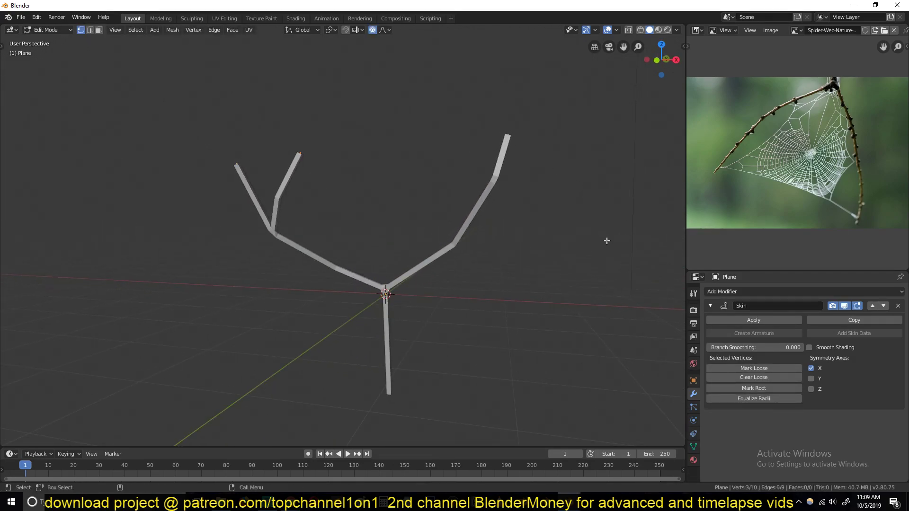
key("ctrl+a")
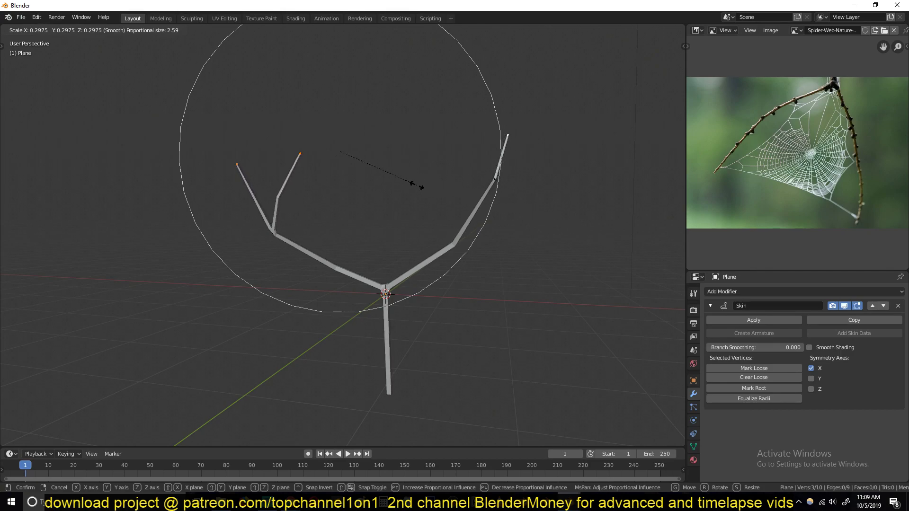
left_click(408, 183)
key("Tab")
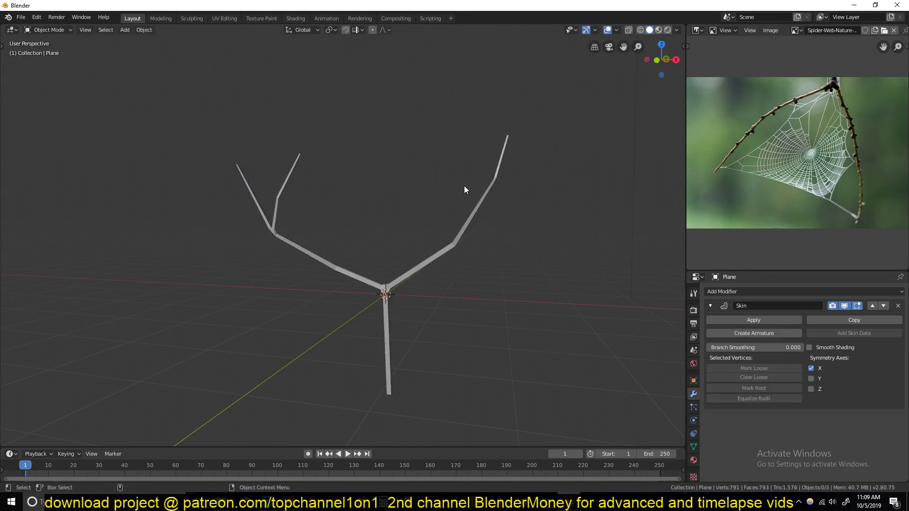
In front view, place the 3D cursor between the branch tips and add a plane there
key("KP_7")
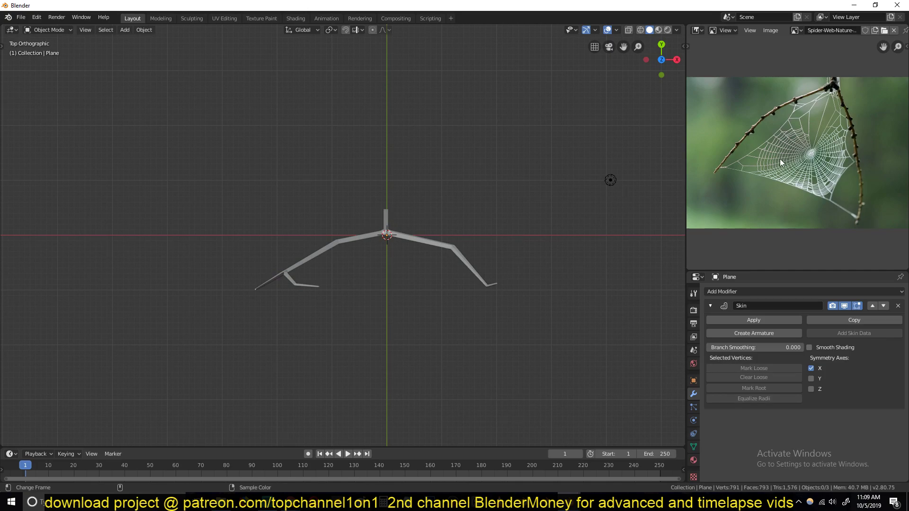
key("KP_1")
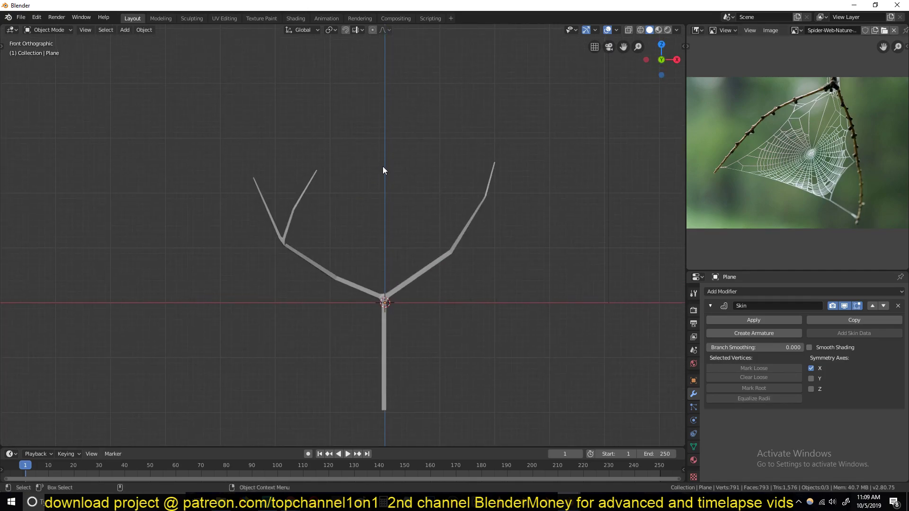
right_click(385, 167)
key("Escape")
key("shift+a")
mouse_move(391, 174)
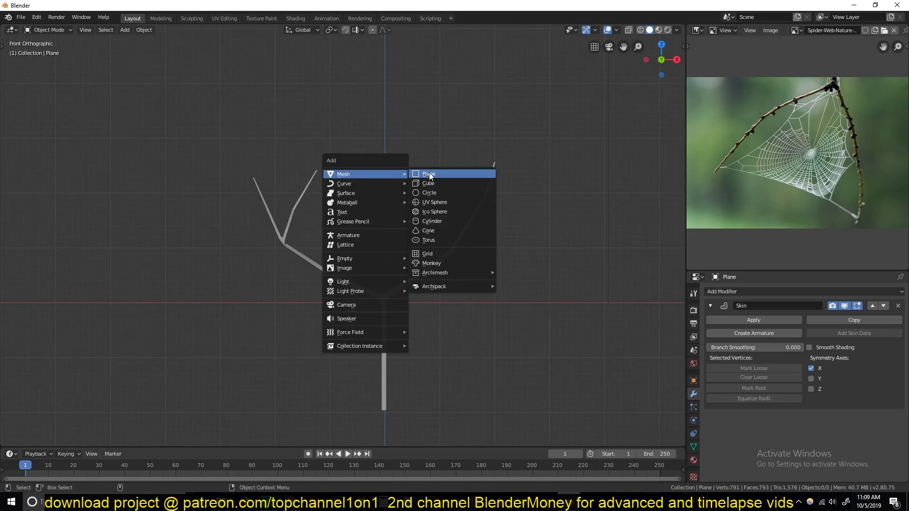
left_click(429, 173)
Set the viewport object colour to Random and rotate the plane 90° about the X axis
left_click(677, 29)
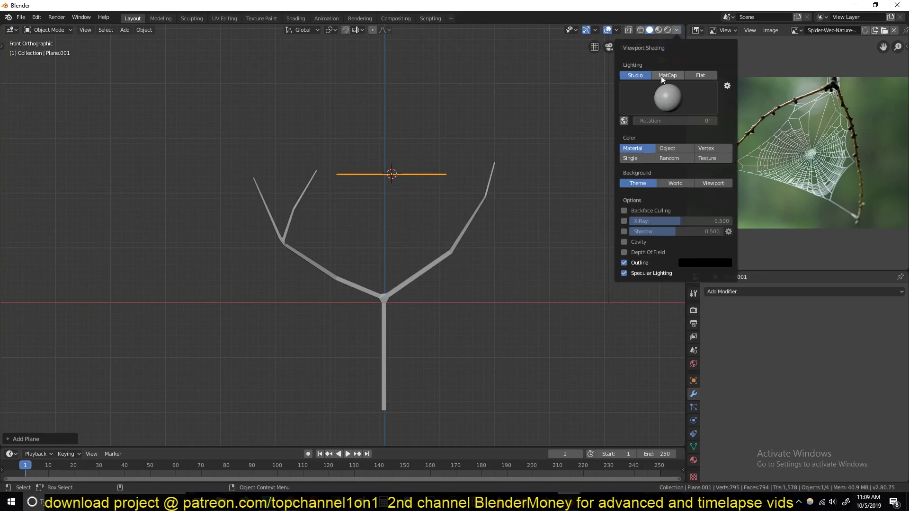
left_click(668, 158)
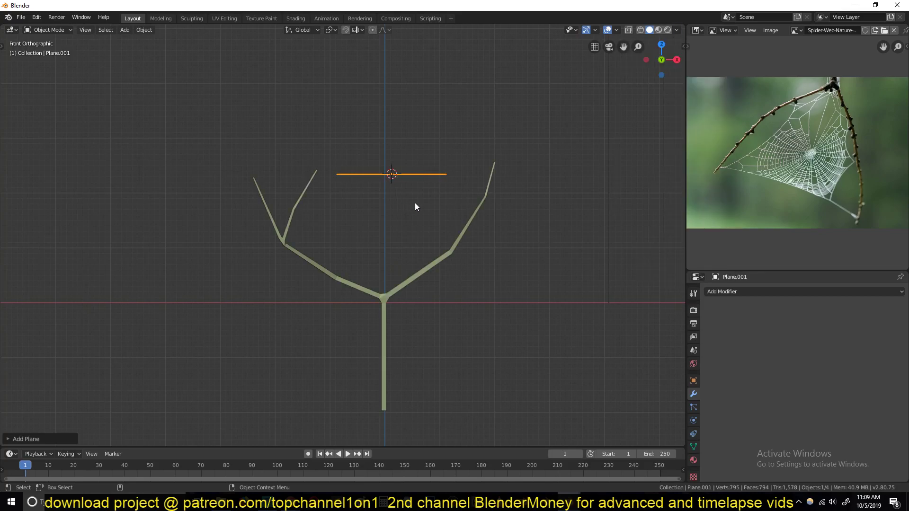
type("rx90")
key("Return")
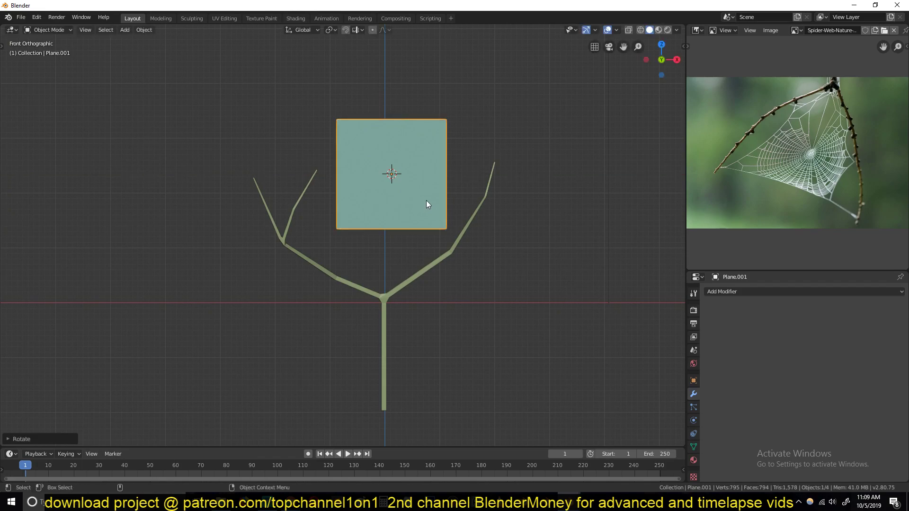
Move the plane down between the branches and delete its two lower vertices to leave a single edge
key("g")
left_click(430, 222)
key("Tab")
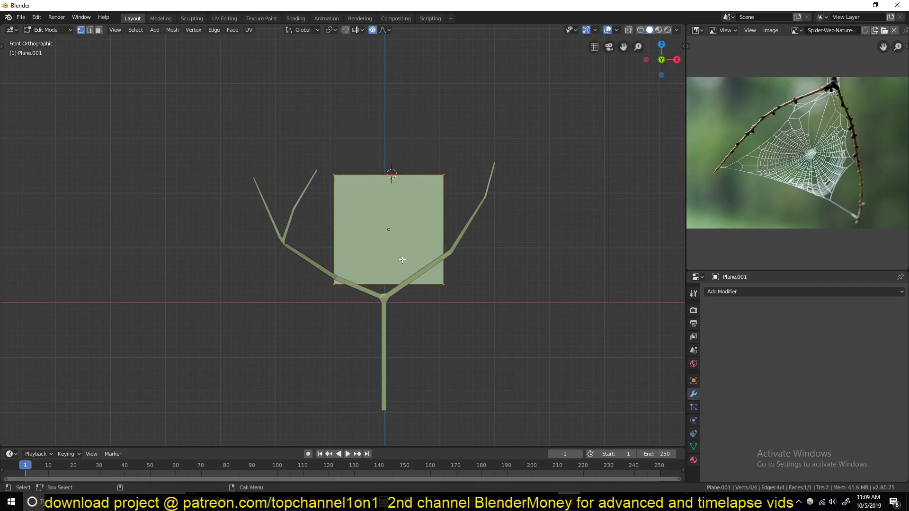
key("x")
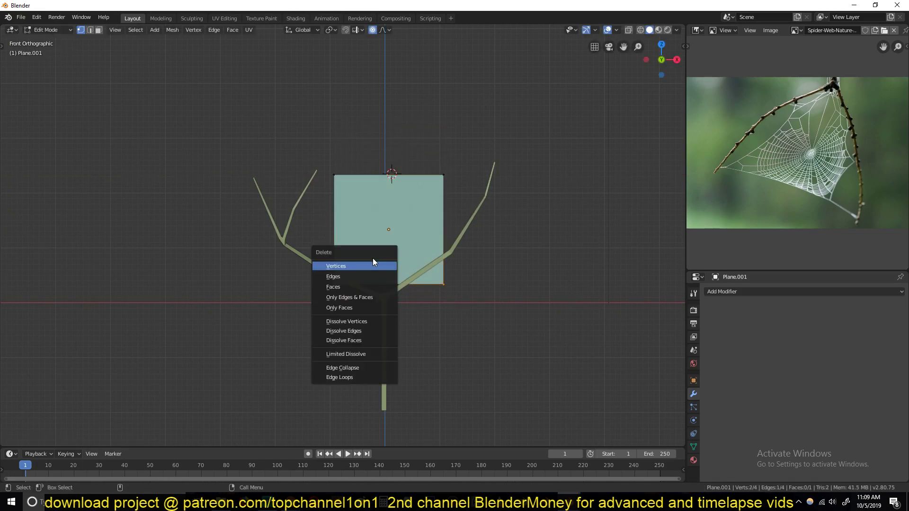
left_click(375, 266)
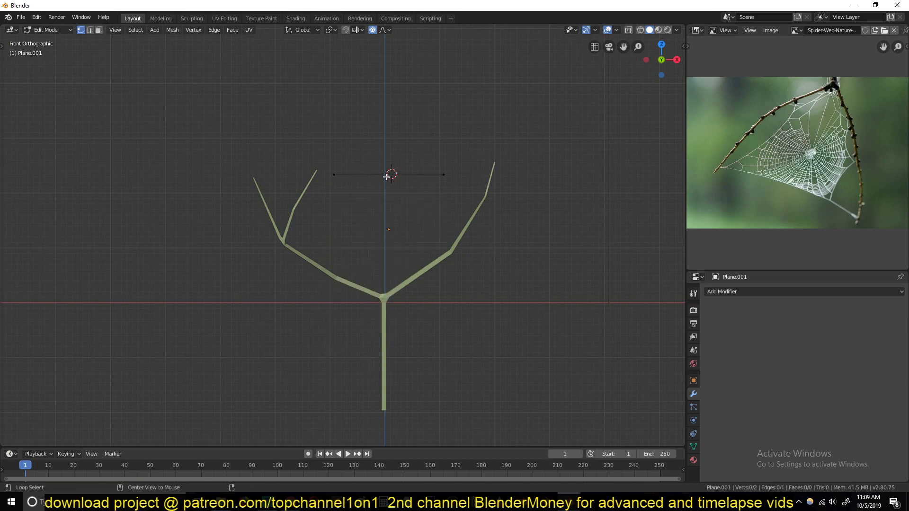
In front view, move the edge's end vertices onto the tips of the inner left fork and the right branch
left_click(334, 175)
middle_click_drag(349, 185, 379, 216, "shift")
scroll(379, 216, "up", 3)
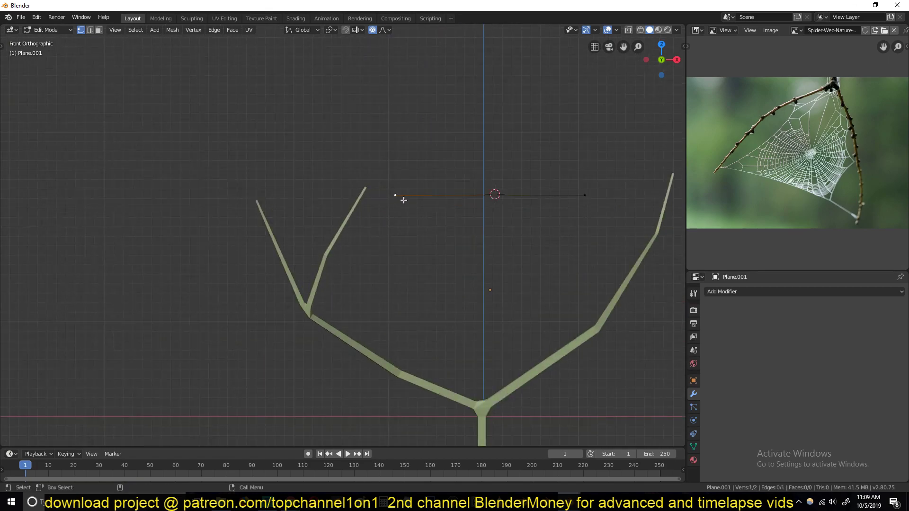
key("g")
left_click(370, 189)
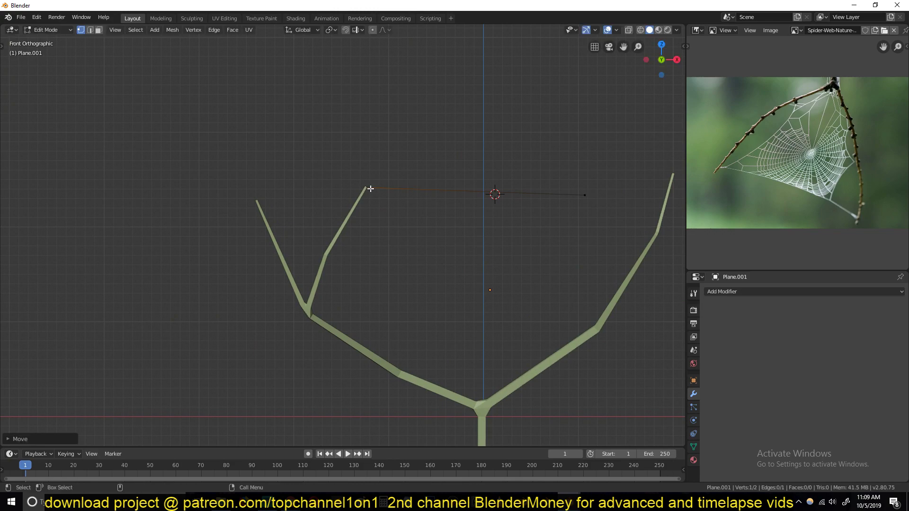
middle_click_drag(590, 201, 426, 217, "shift")
key("g")
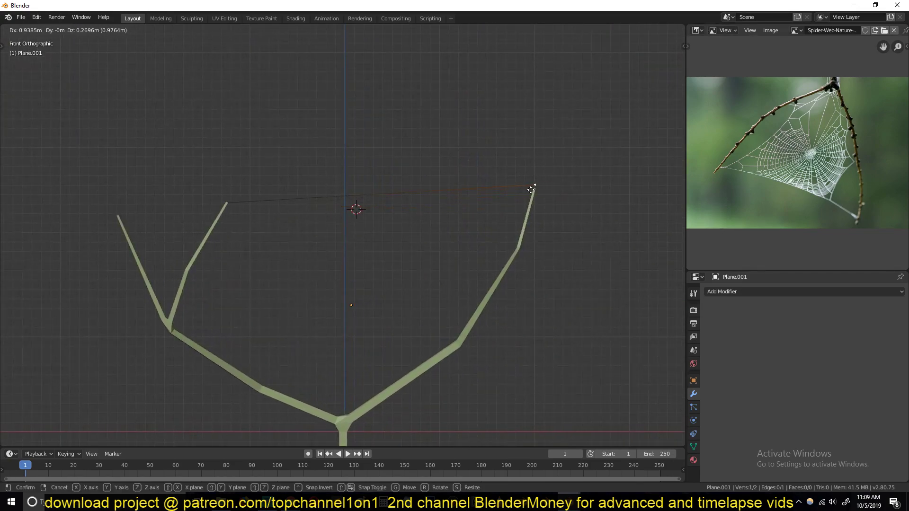
left_click(531, 192)
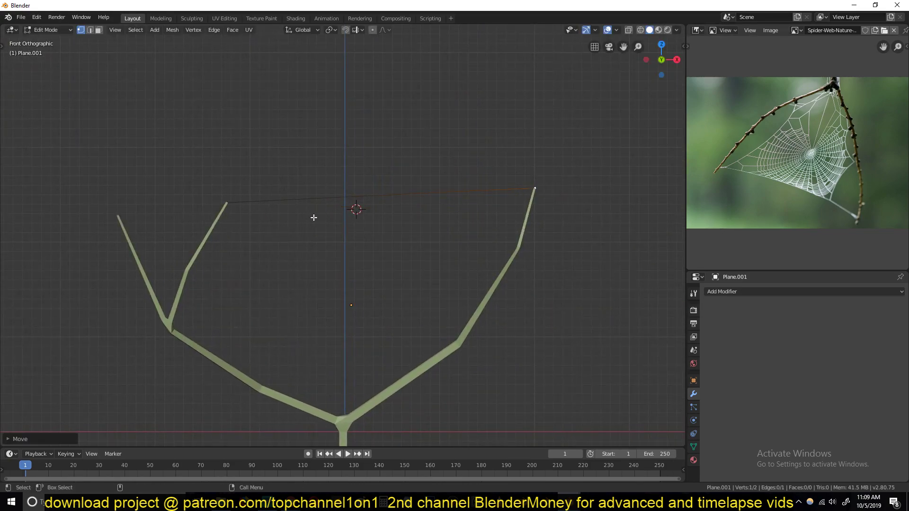
In top view, move both edge ends toward negative Y onto the branch tips and inspect the strand from several angles
key("KP_7")
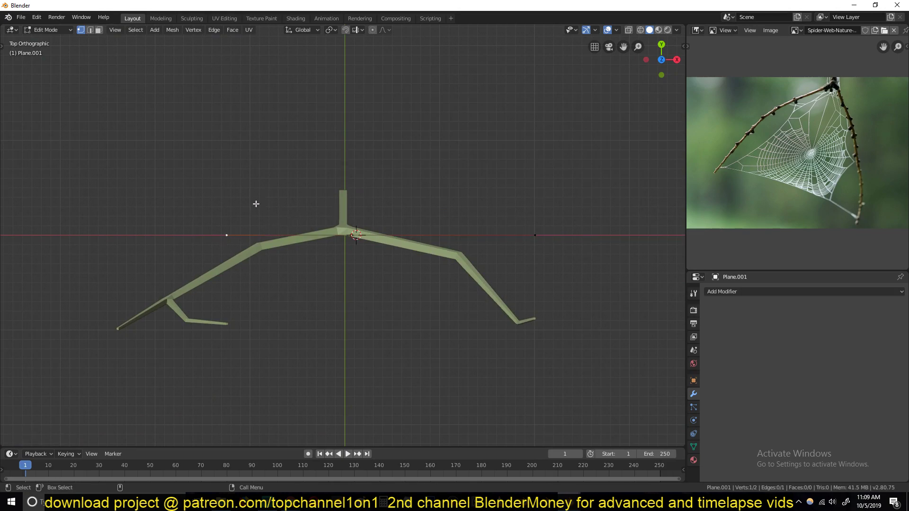
key("g")
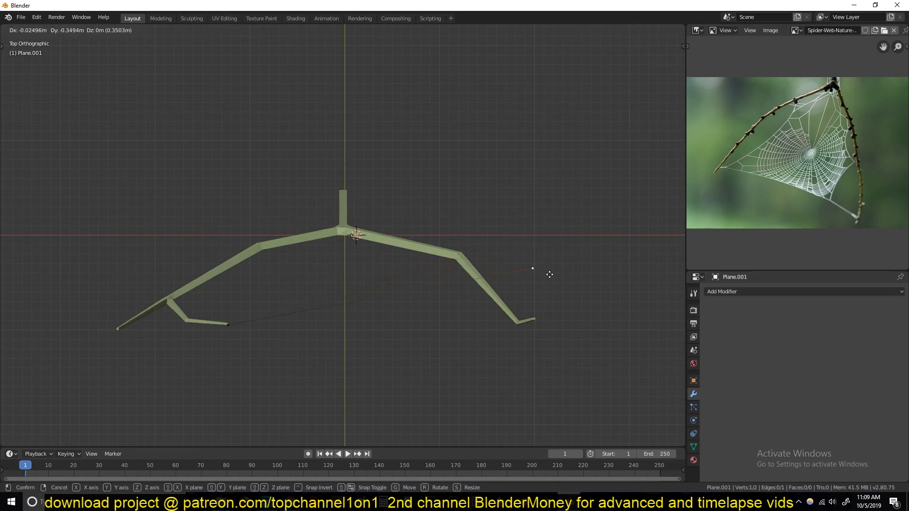
left_click(556, 317)
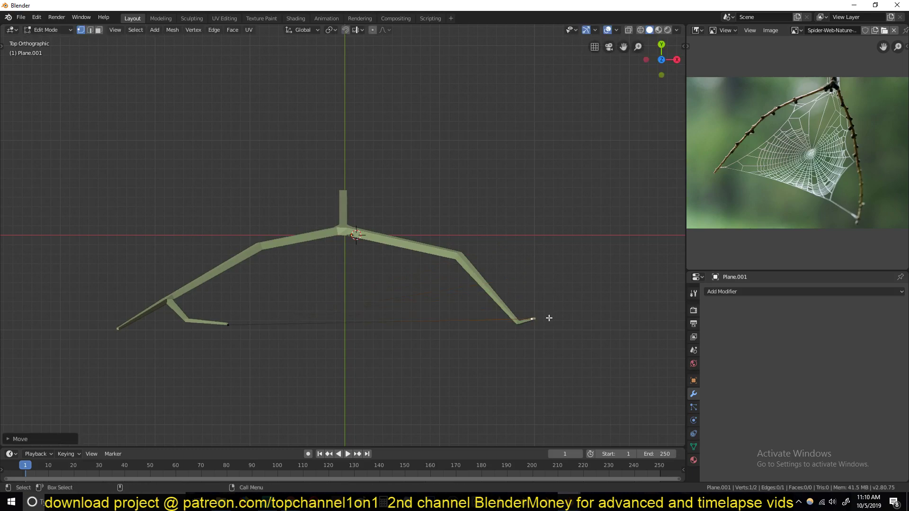
middle_click_drag(545, 317, 491, 203)
key("Tab")
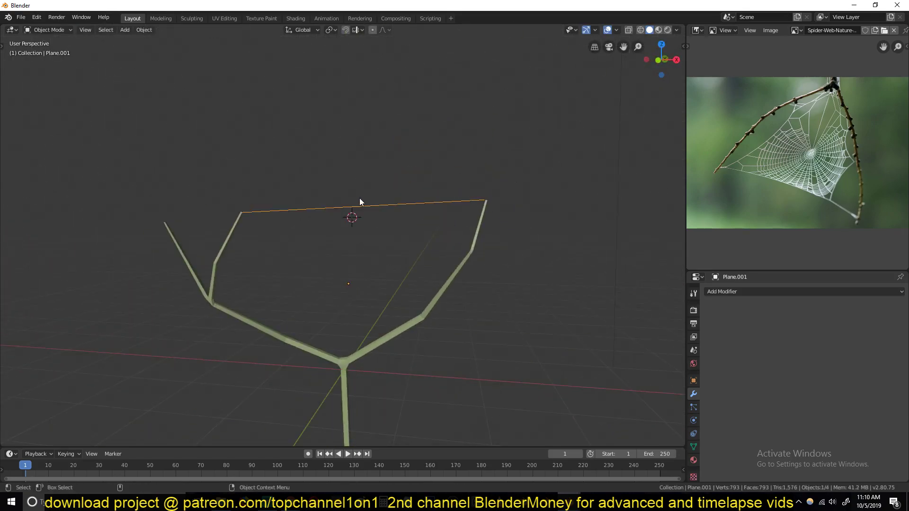
middle_click_drag(359, 198, 687, 214)
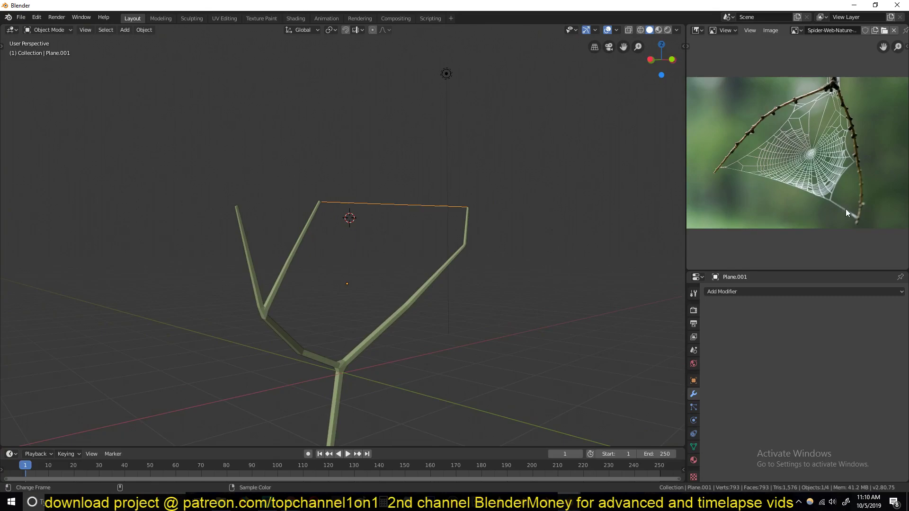
Subdivide the strand's edge twice
key("Tab")
scroll(426, 199, "up", 2)
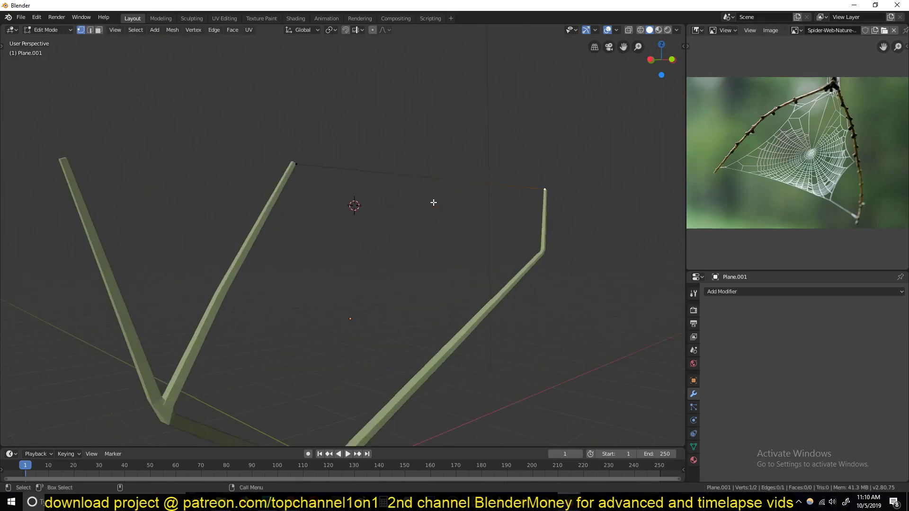
right_click(433, 183)
left_click(433, 184)
right_click(433, 184)
left_click(433, 184)
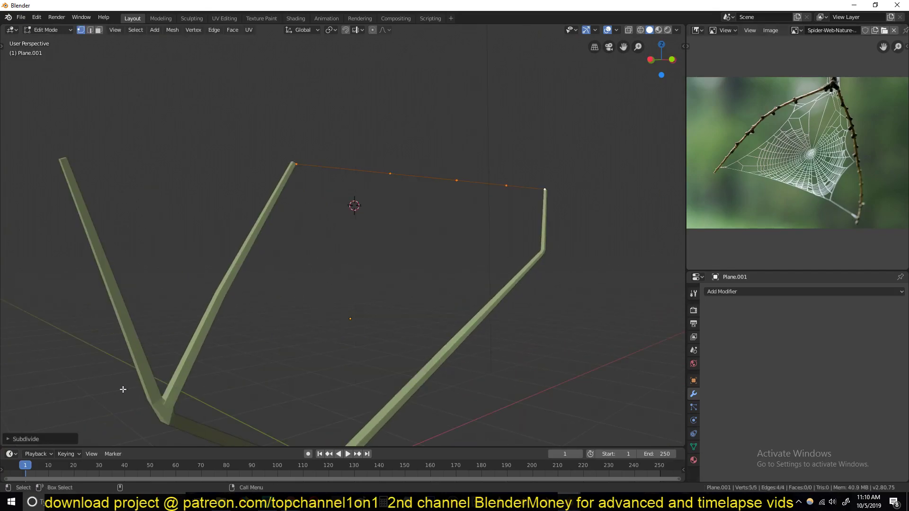
Set the last subdivision's number of cuts to 7 and return to Object Mode
left_click(48, 438)
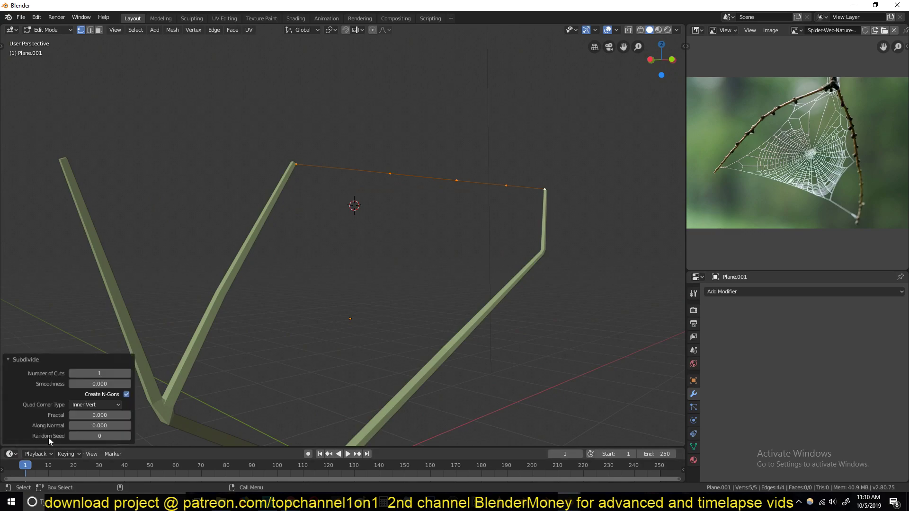
left_click(128, 373)
left_click(128, 373)
left_click(127, 373)
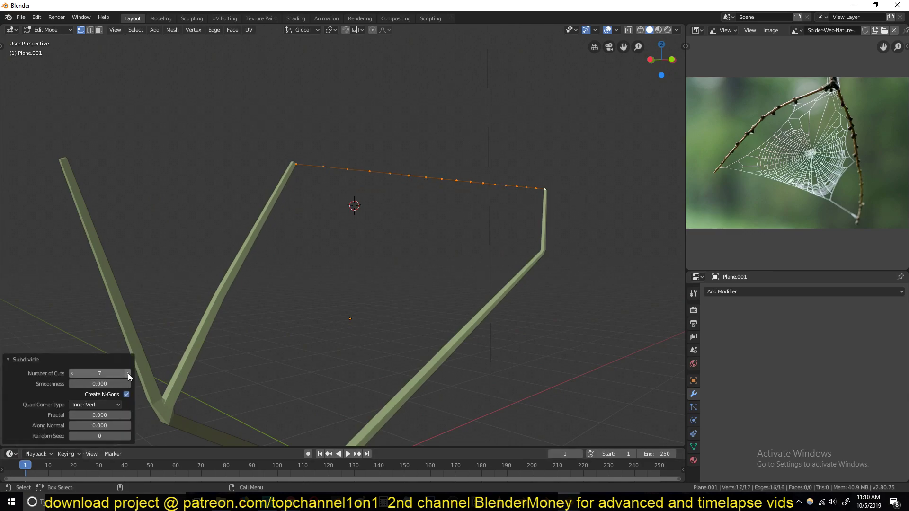
key("Tab")
middle_click_drag(222, 293, 251, 266)
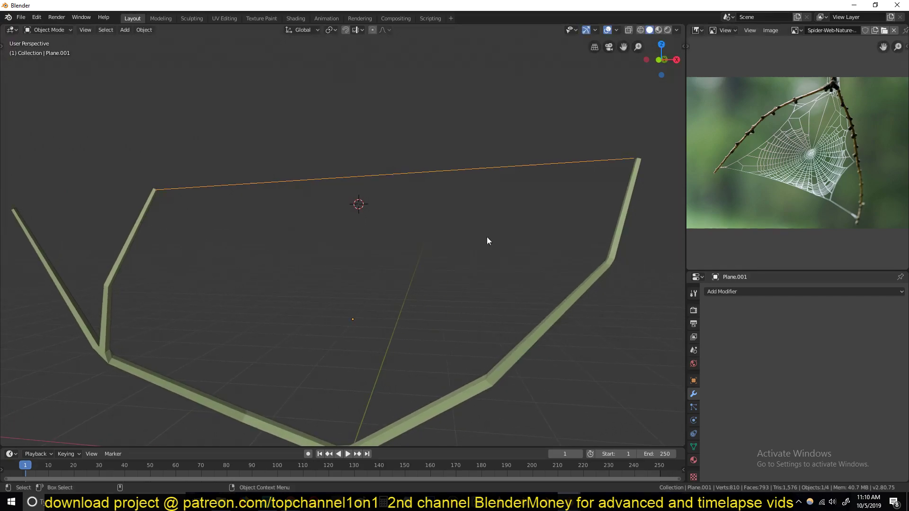
key("Tab")
key("Tab")
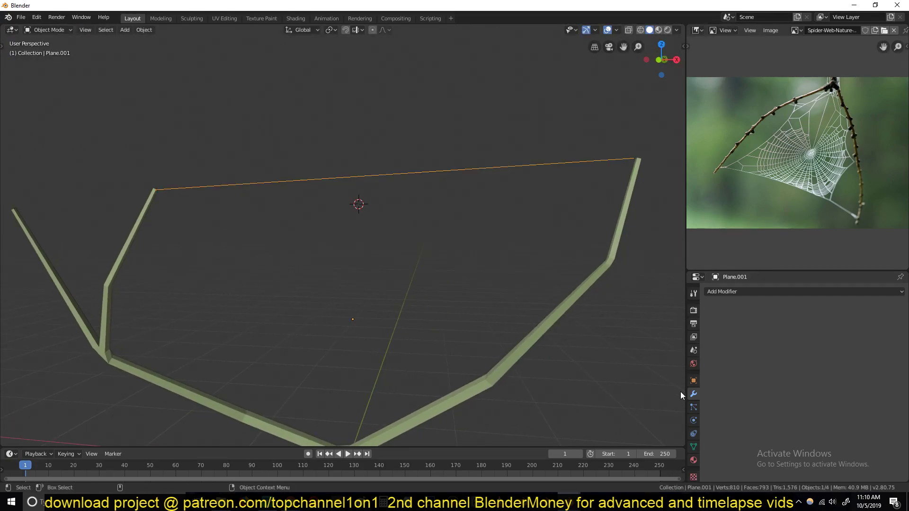
Enable Cloth physics on the web strand and play the animation briefly to test how it falls
left_click(693, 420)
left_click(761, 324)
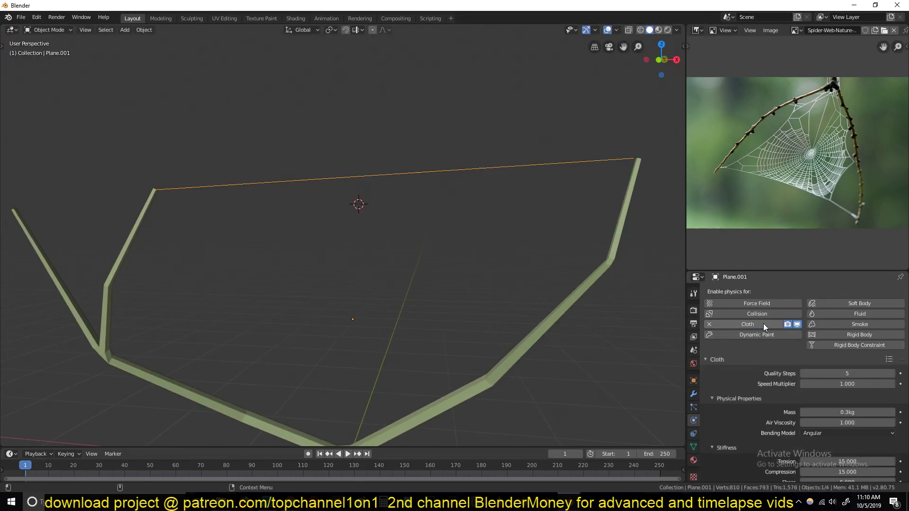
scroll(796, 389, "down", 5)
key("space")
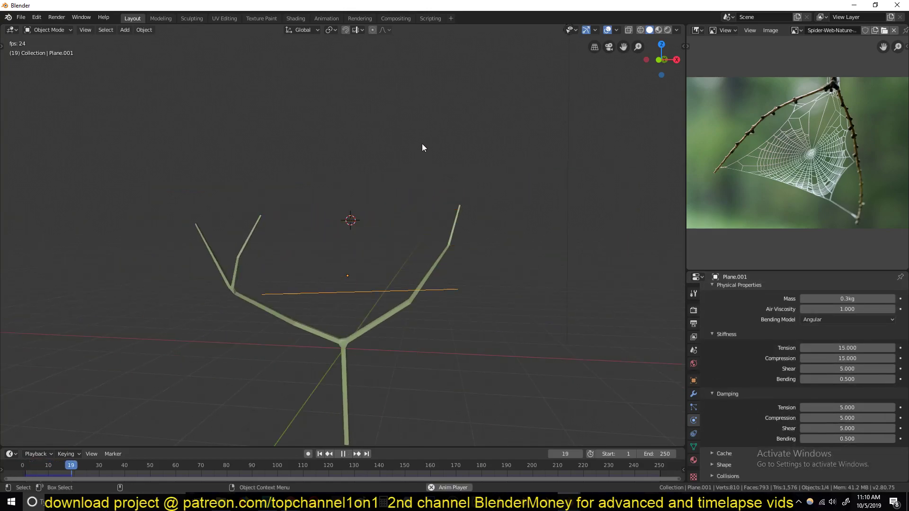
key("Escape")
scroll(395, 198, "up", 2)
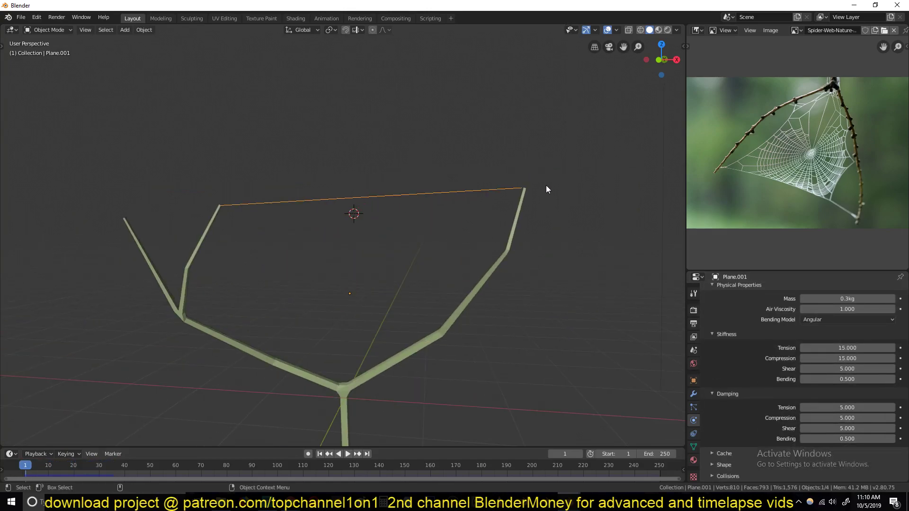
Create a vertex group on the strand and assign its two end vertices at the branch tips to it
key("Tab")
left_click(220, 205, "shift")
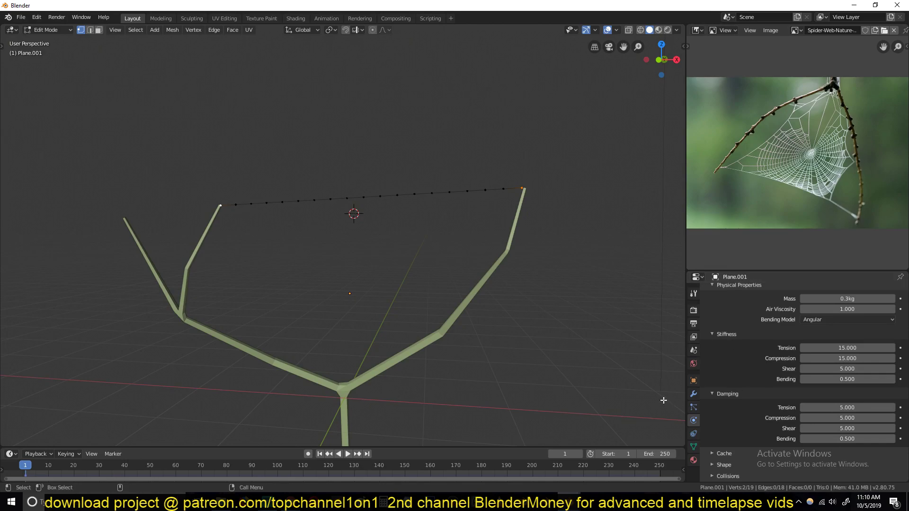
left_click(693, 447)
scroll(766, 373, "down", 1)
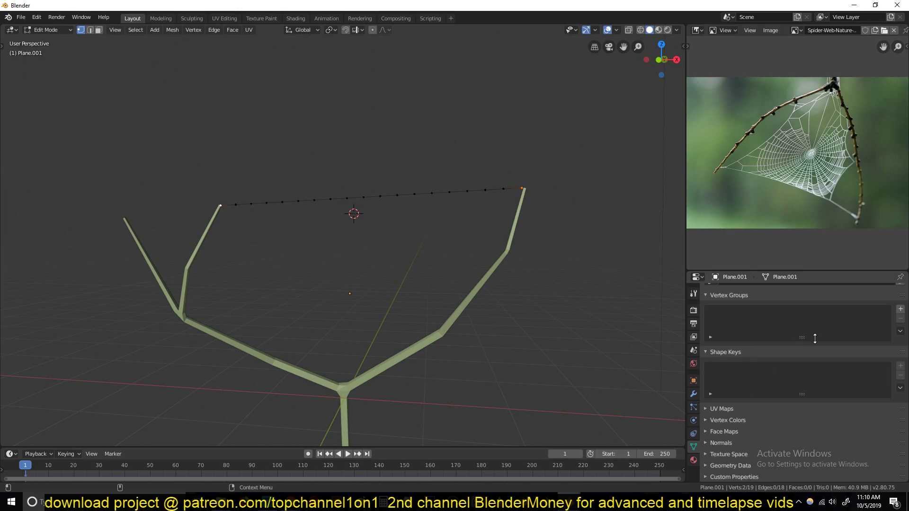
left_click(900, 309)
left_click(735, 372)
key("Tab")
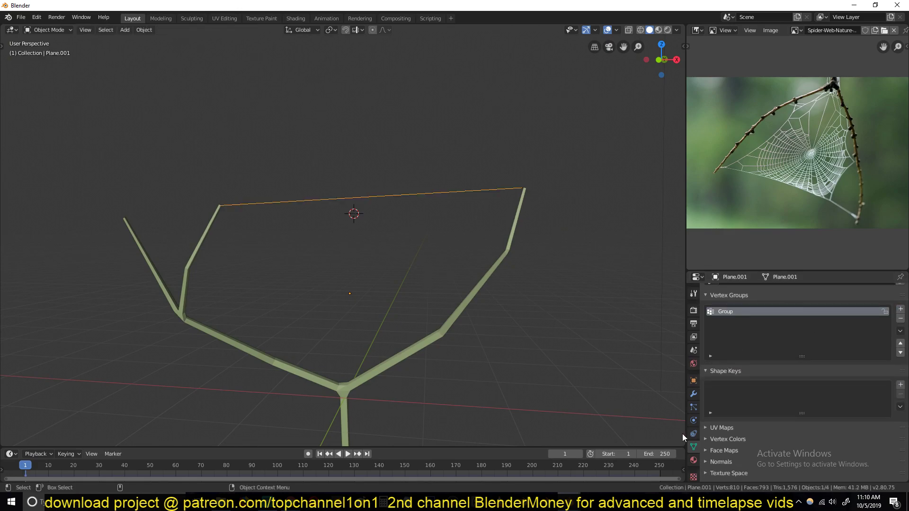
Set the cloth's Pin Group to Group and play the simulation to preview the pinned strand
left_click(695, 419)
scroll(757, 410, "down", 2)
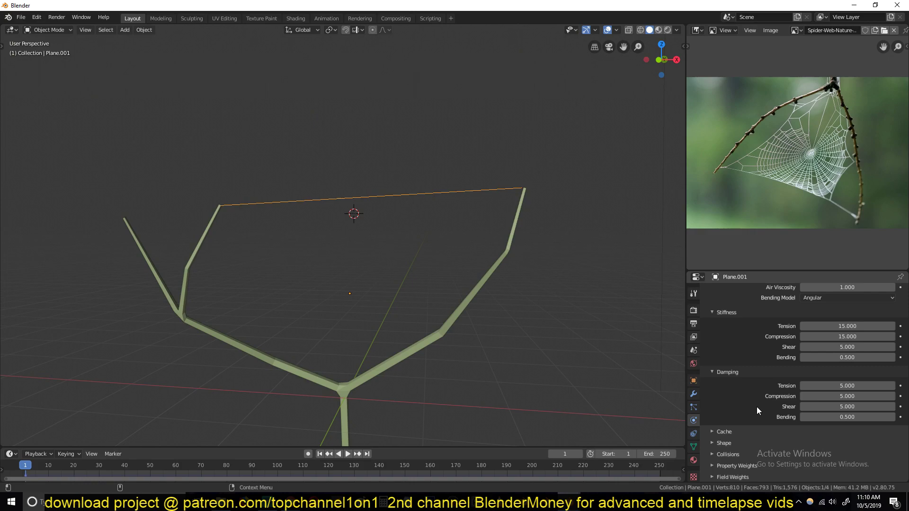
left_click(725, 443)
scroll(757, 417, "down", 5)
left_click(807, 384)
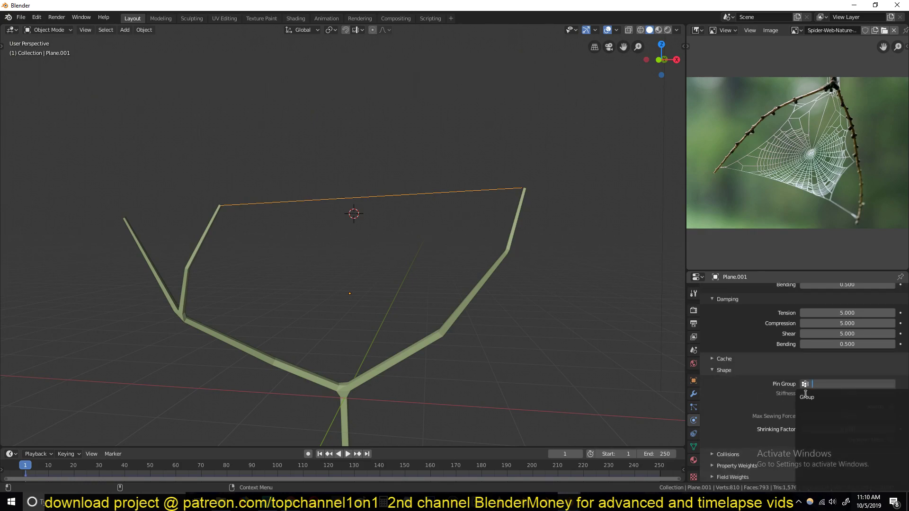
left_click(806, 397)
key("space")
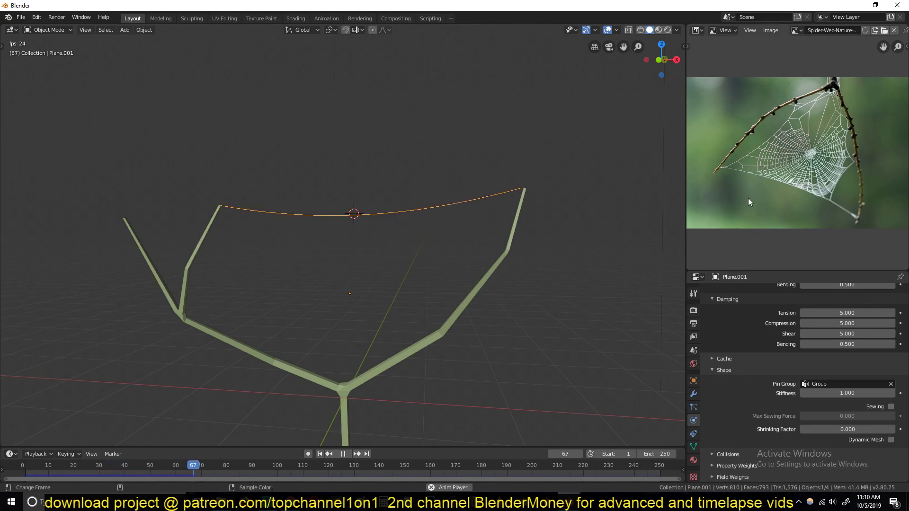
key("space")
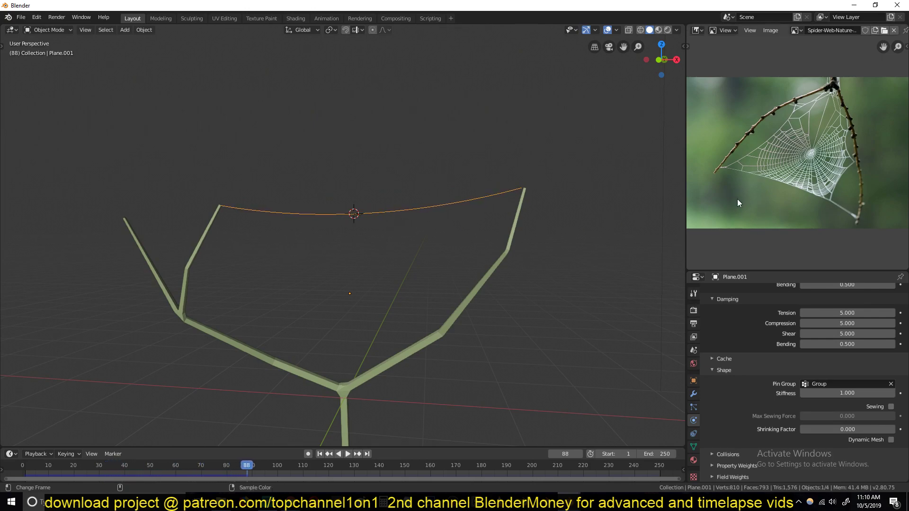
Extrude the strand's end vertex at the inner left fork tip downward and place it on the lower left branch
left_click(223, 208)
left_click(231, 215)
key("Tab")
left_click(219, 213)
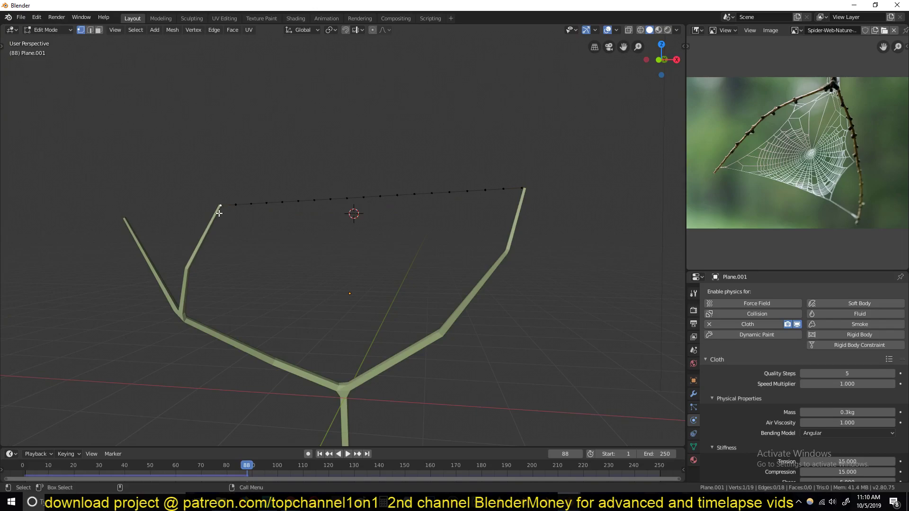
middle_click_drag(221, 207, 230, 182)
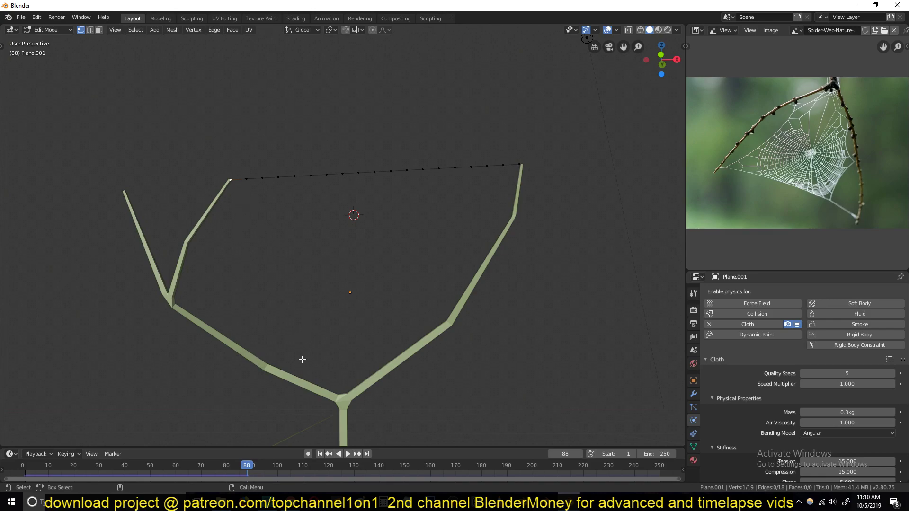
middle_click_drag(276, 361, 261, 326)
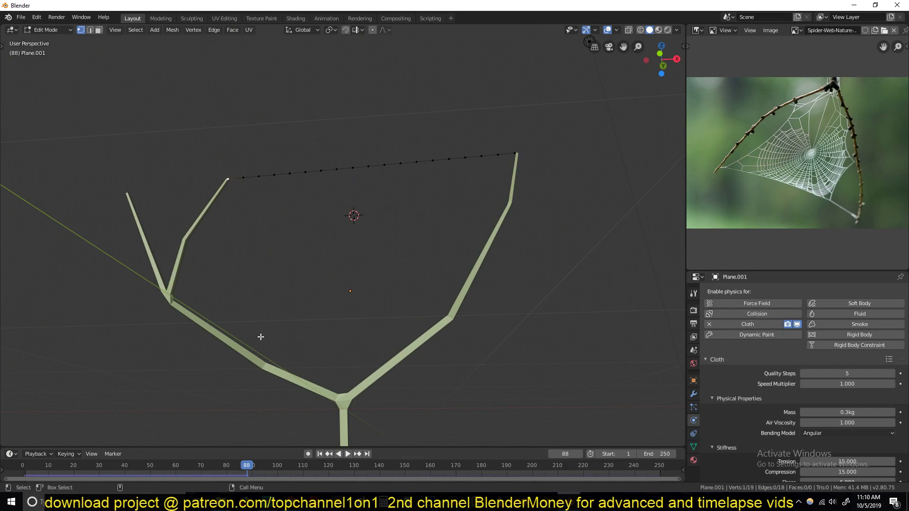
middle_click_drag(312, 343, 450, 324)
key("g")
left_click(365, 365)
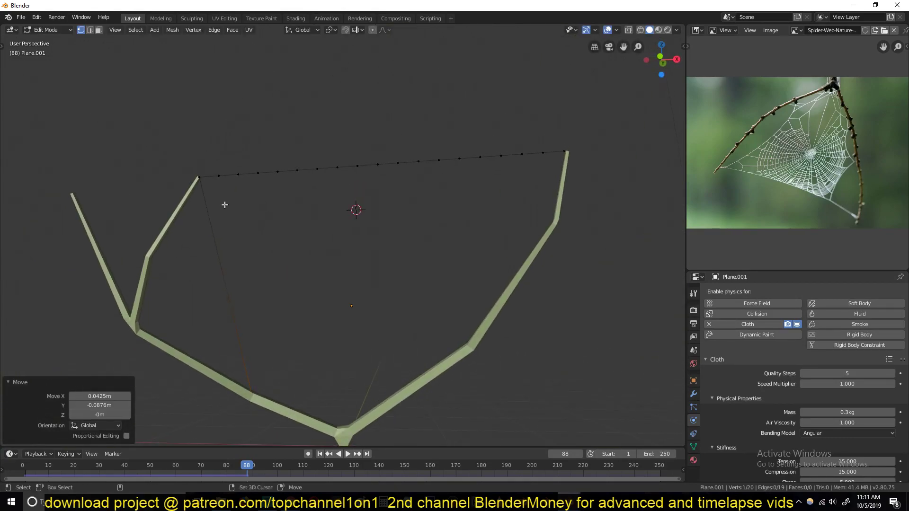
Subdivide the new side strand's edge with 8 cuts and return to Object Mode
left_click(204, 178, "shift")
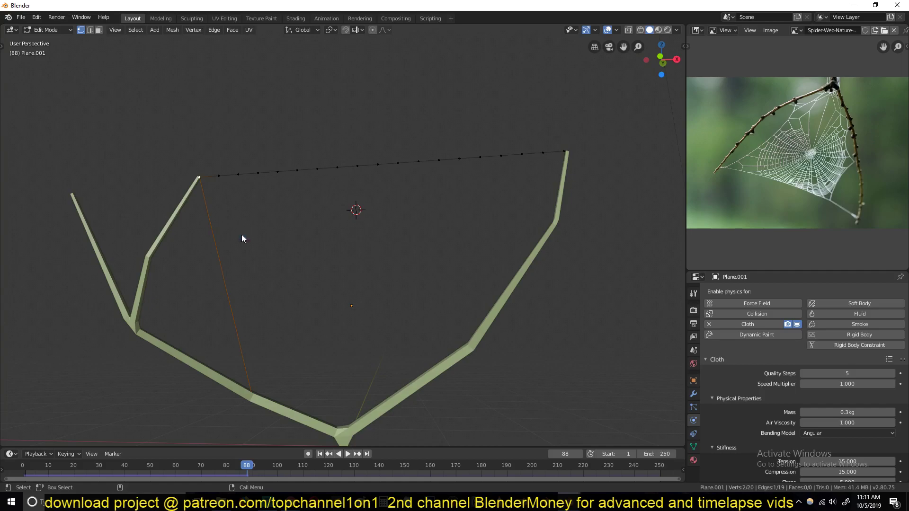
right_click(241, 235)
left_click(242, 234)
left_click_drag(118, 371, 127, 371)
key("Tab")
Replay the cloth simulation from the timeline's start to check the side strand, and review the object's modifiers
key("space")
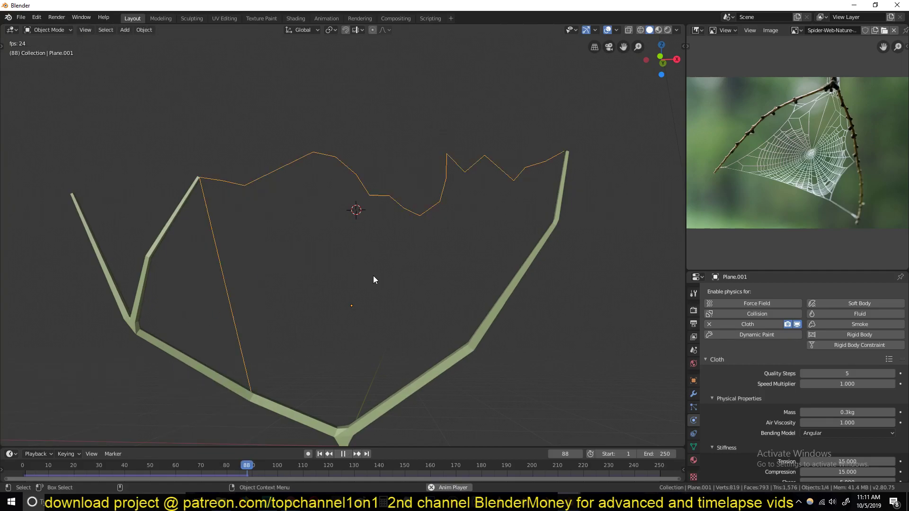
key("Escape")
left_click(22, 464)
key("space")
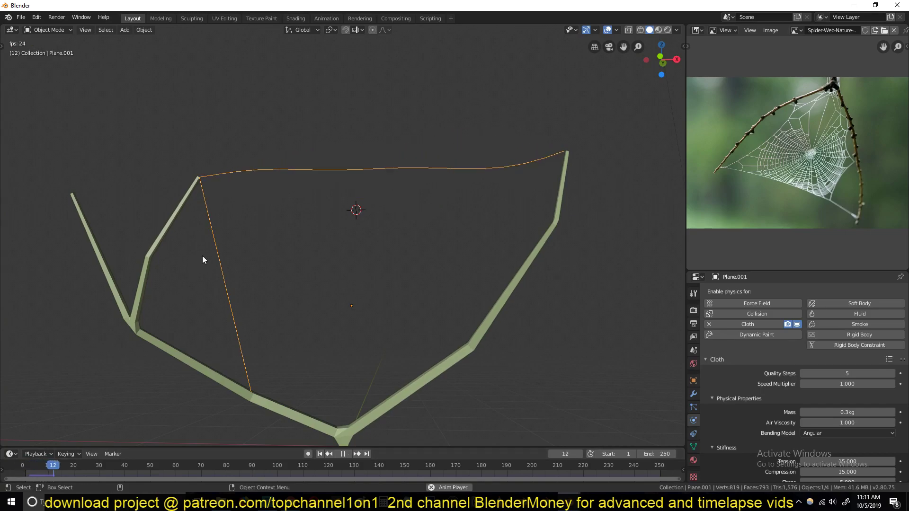
key("Escape")
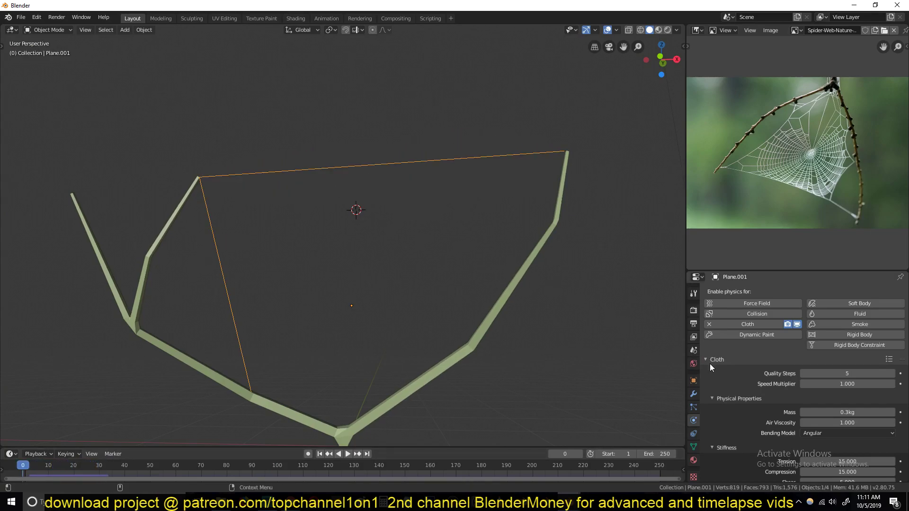
left_click(693, 394)
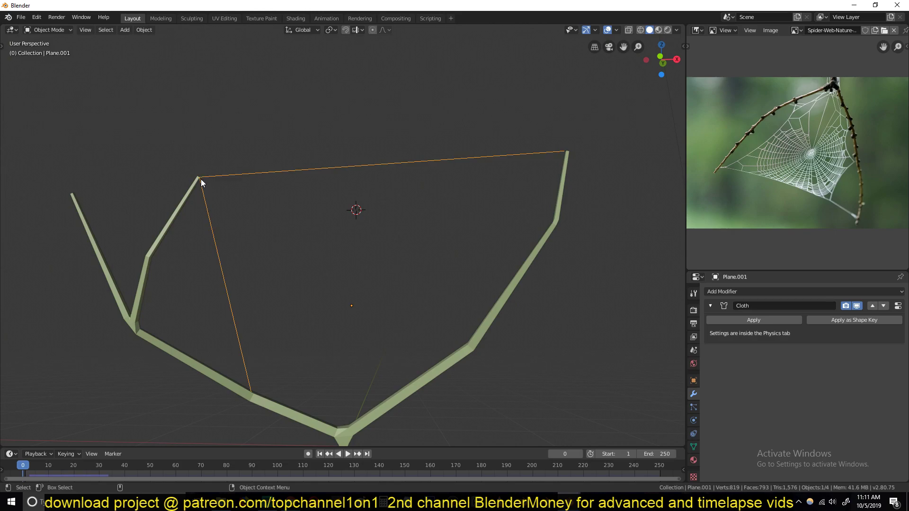
Select the pin group's vertices, shrink the selection to the side strand's inner vertices, and remove them from the group
key("Tab")
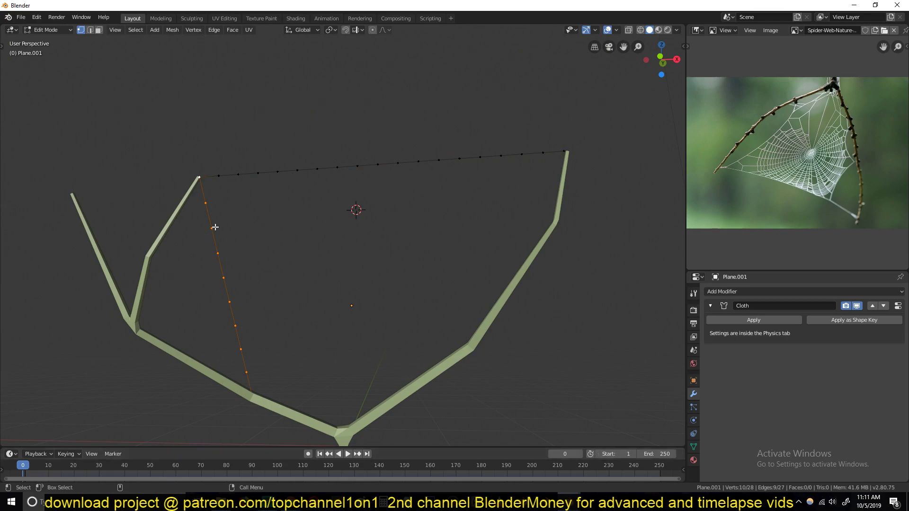
key("alt+a")
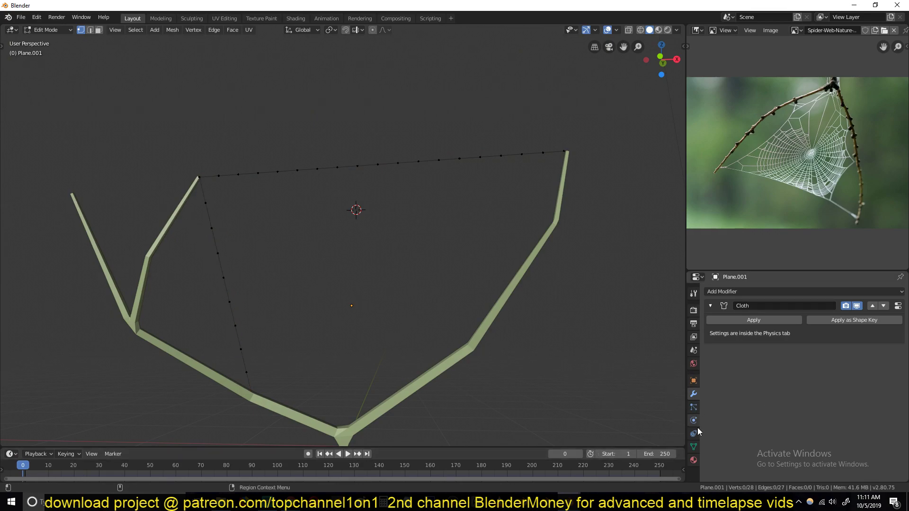
left_click(694, 446)
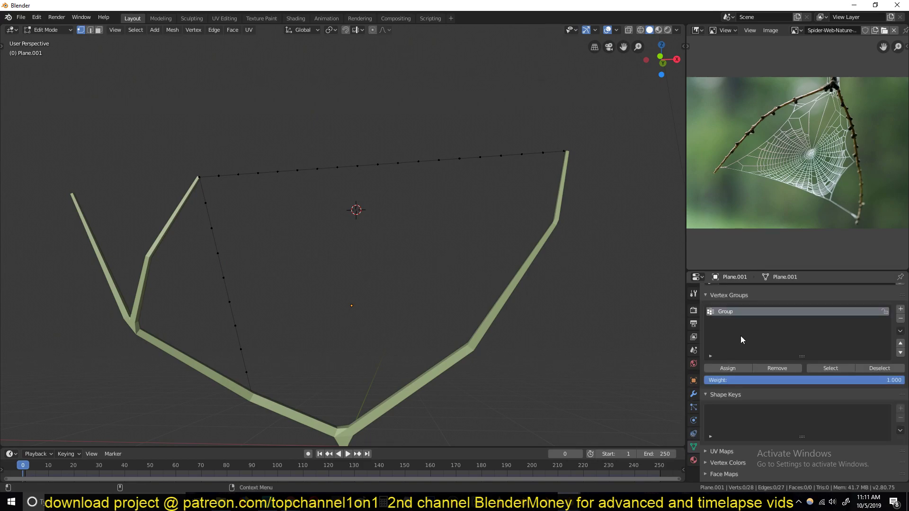
left_click(830, 367)
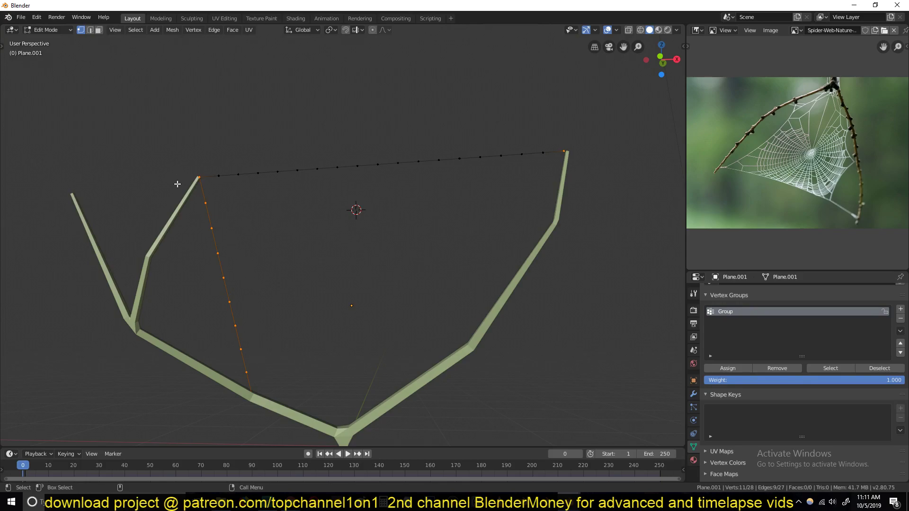
key("ctrl+KP_Subtract")
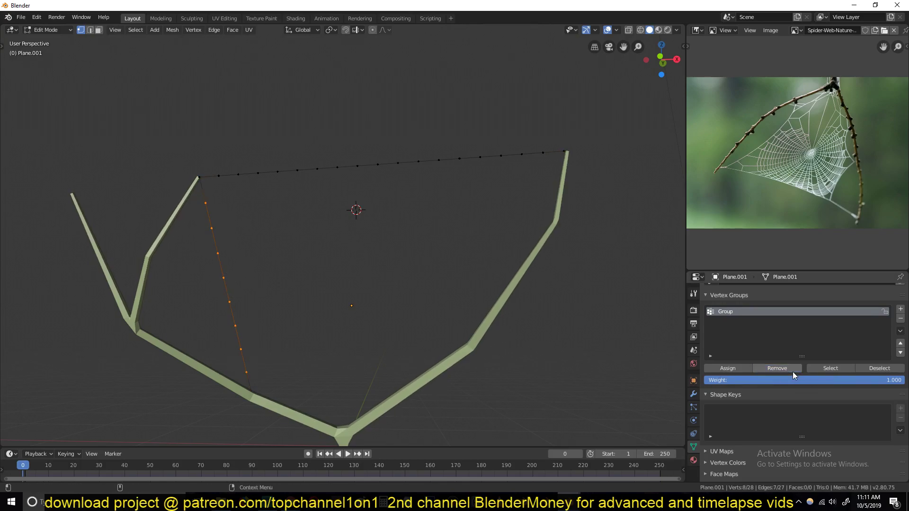
key("Tab")
Play the cloth simulation from two viewing angles to check how both strands sag
key("space")
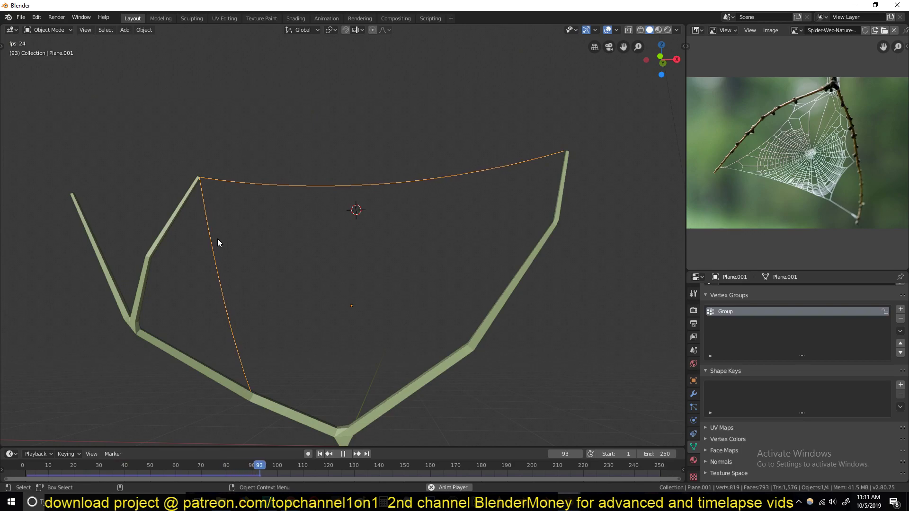
key("Escape")
middle_click_drag(217, 239, 274, 238)
key("space")
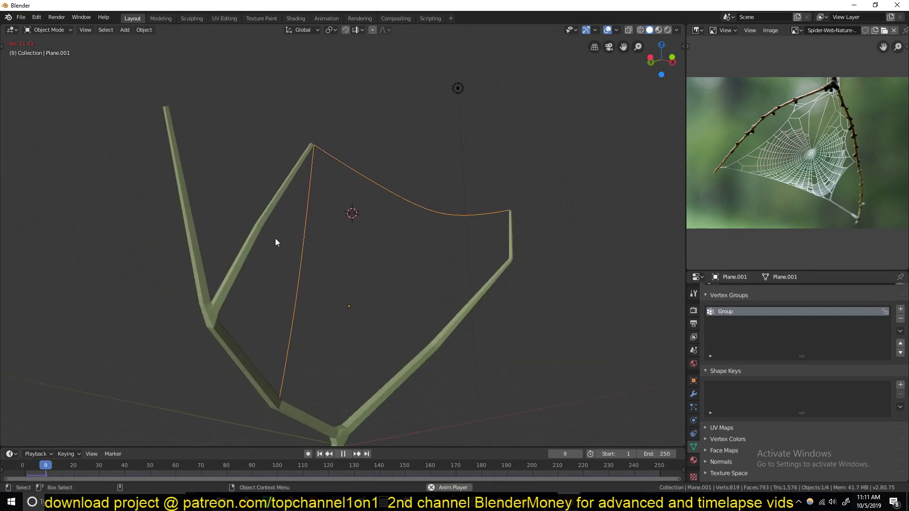
key("Escape")
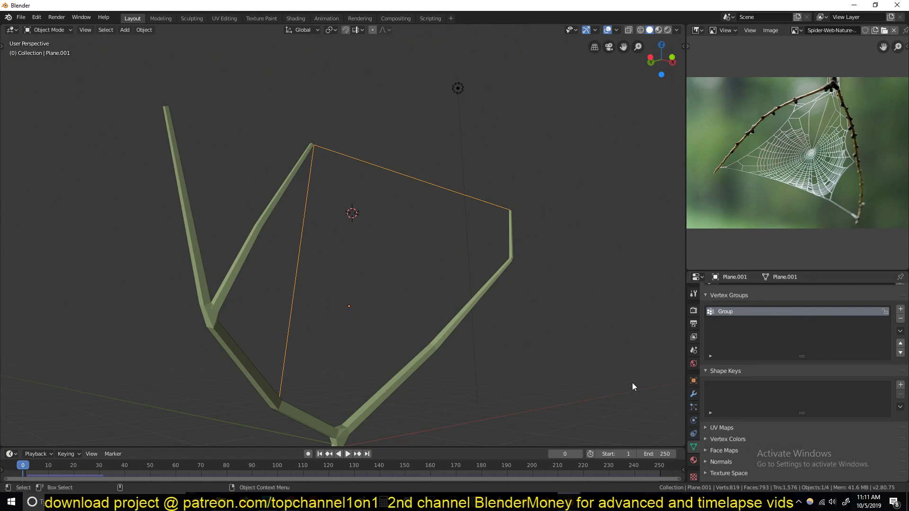
Add a Skin modifier to the web strands below the Cloth modifier
left_click(694, 394)
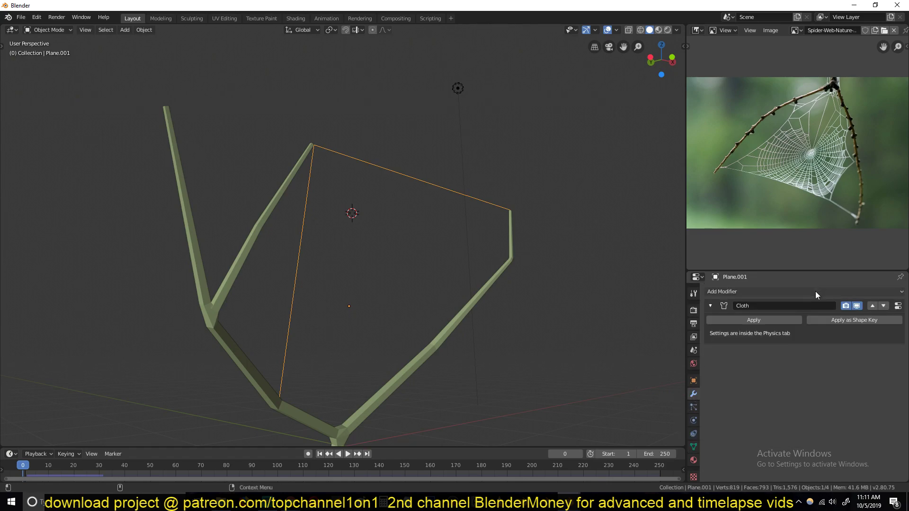
left_click(815, 291)
left_click(715, 425)
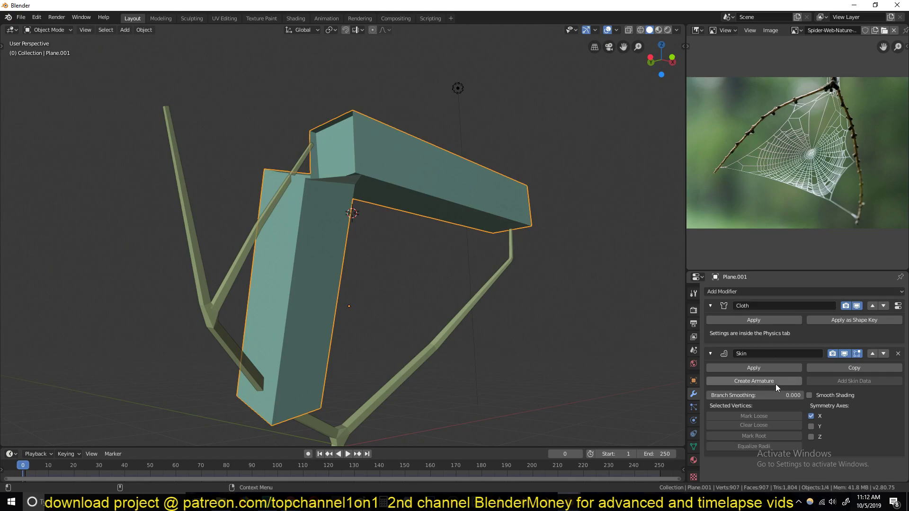
Shrink the skin radius of all strand vertices in four passes, starting at about -0.092, until the strands are thinner than the branches
key("Tab")
key("ctrl+a")
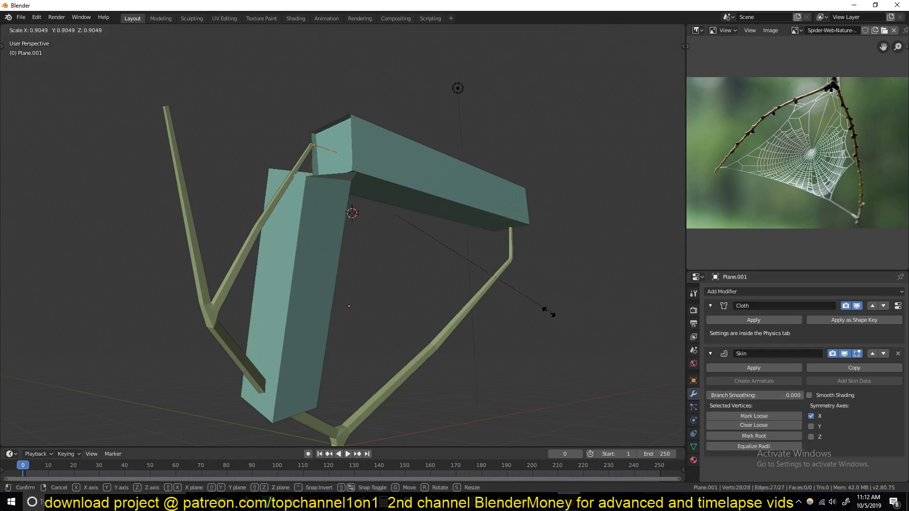
left_click(381, 226)
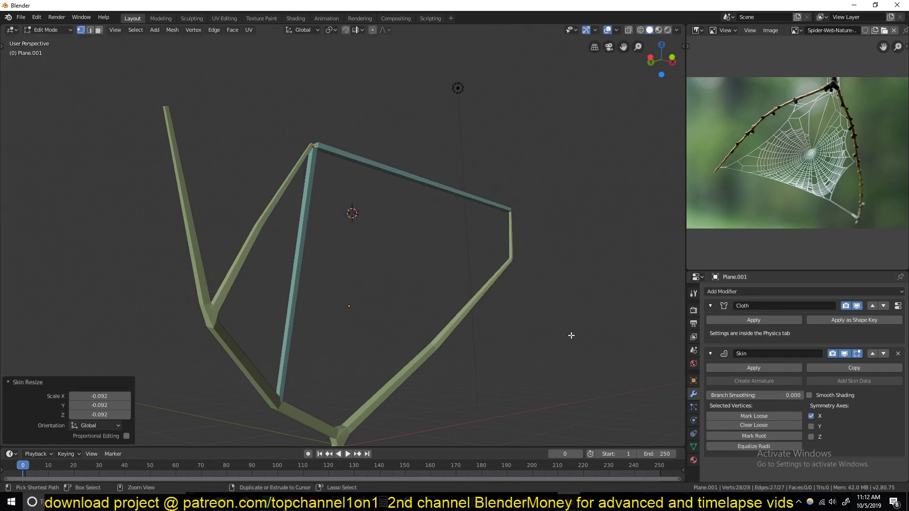
key("ctrl+a")
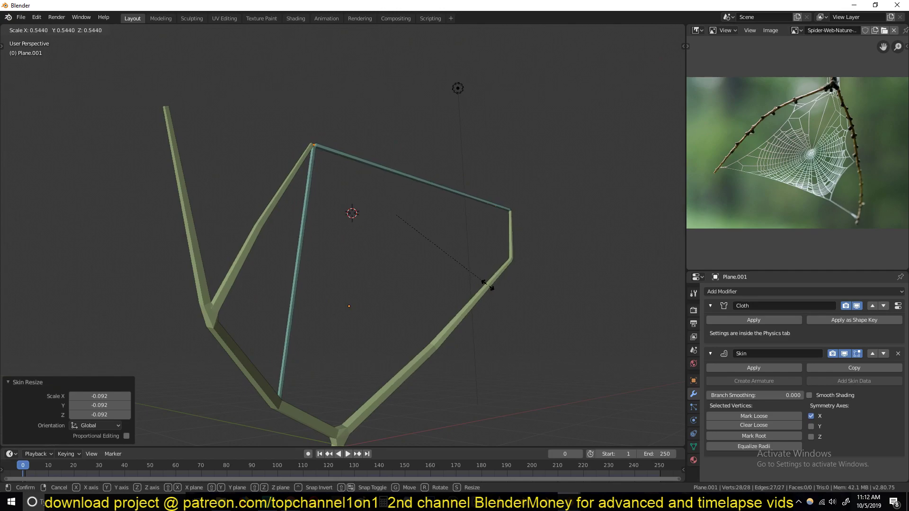
left_click(490, 286)
key("ctrl+a")
left_click(557, 307)
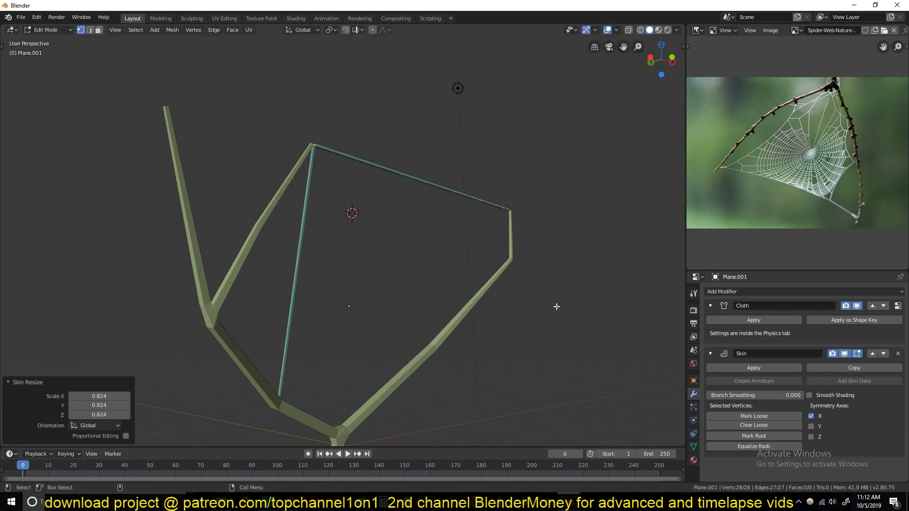
key("ctrl+a")
left_click(566, 318)
key("Tab")
Play the simulation with the skinned strands from another angle and stop it at frame 45
key("space")
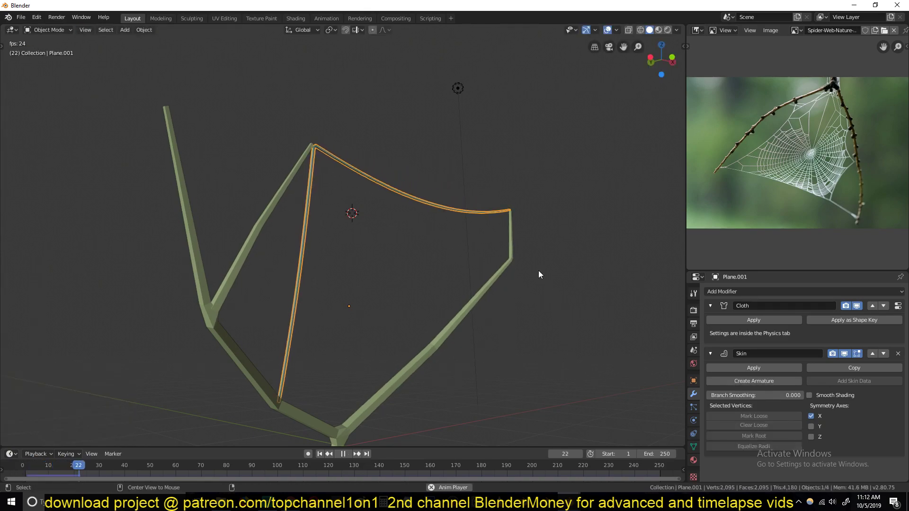
key("alt+a")
middle_click_drag(514, 294, 498, 288)
key("space")
left_click(485, 198)
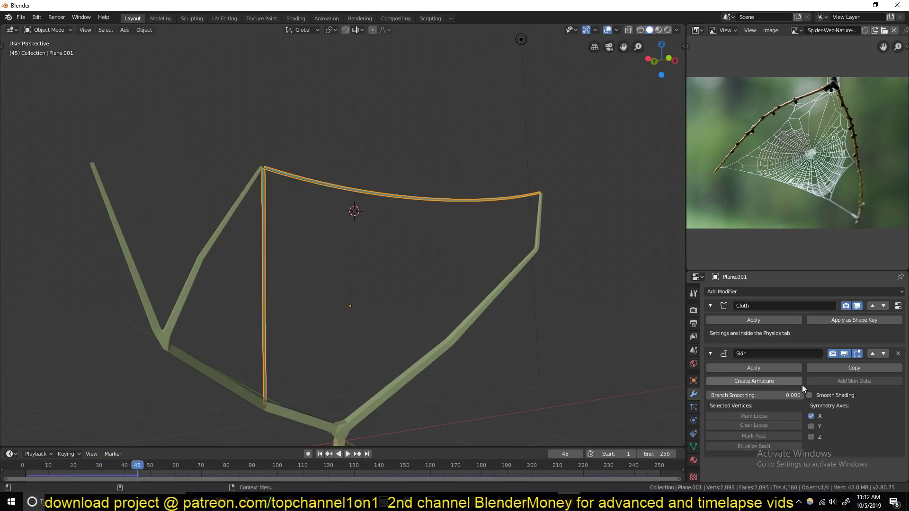
Enable smooth shading on the strands' Skin modifier and play the simulation without a selection to check the look
left_click(809, 396)
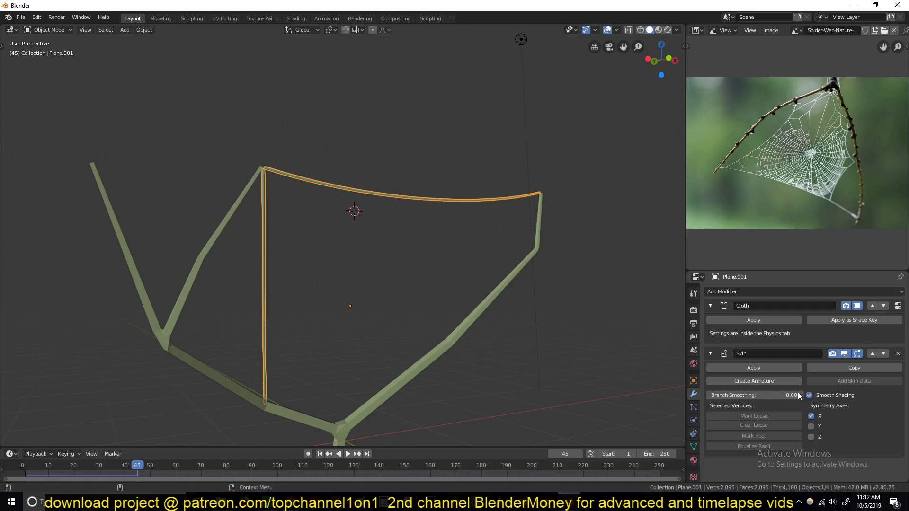
key("alt+a")
mouse_move(421, 254)
middle_mouse_down()
mouse_move(467, 263)
mouse_move(448, 253)
middle_mouse_up()
key("space")
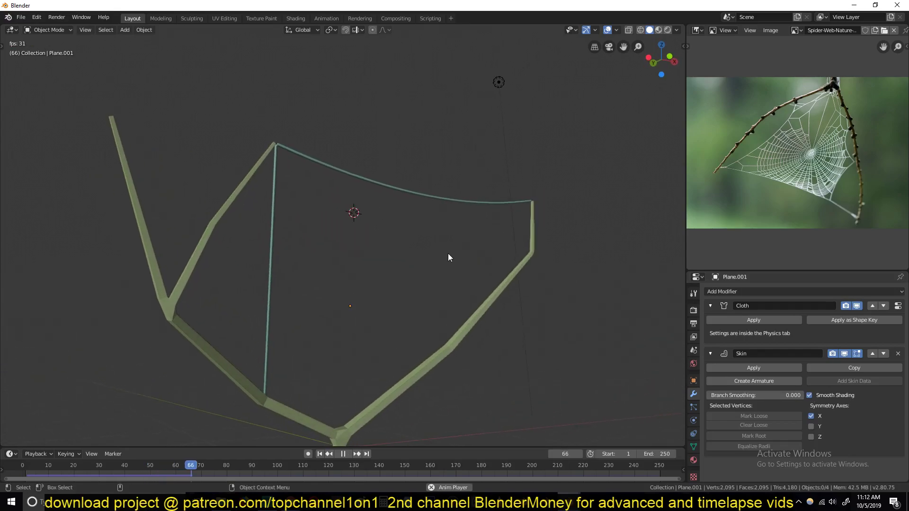
key("Escape")
Shrink the skin radius of all web strand vertices once more by a factor of about 0.71
left_click(448, 202)
key("Tab")
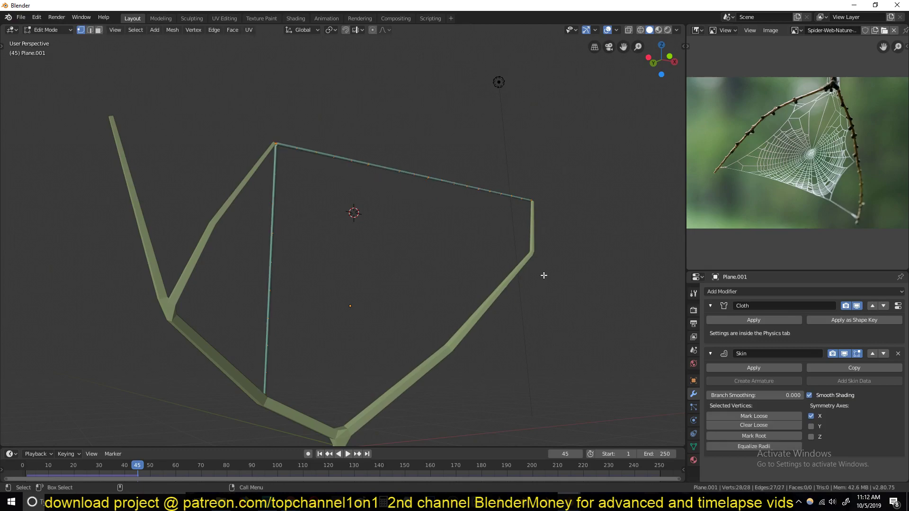
key("s")
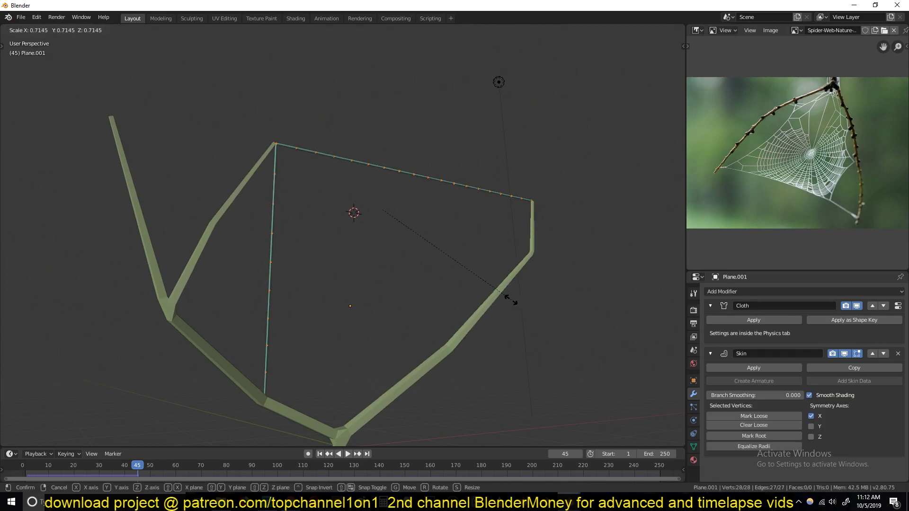
left_click(508, 298)
key("Tab")
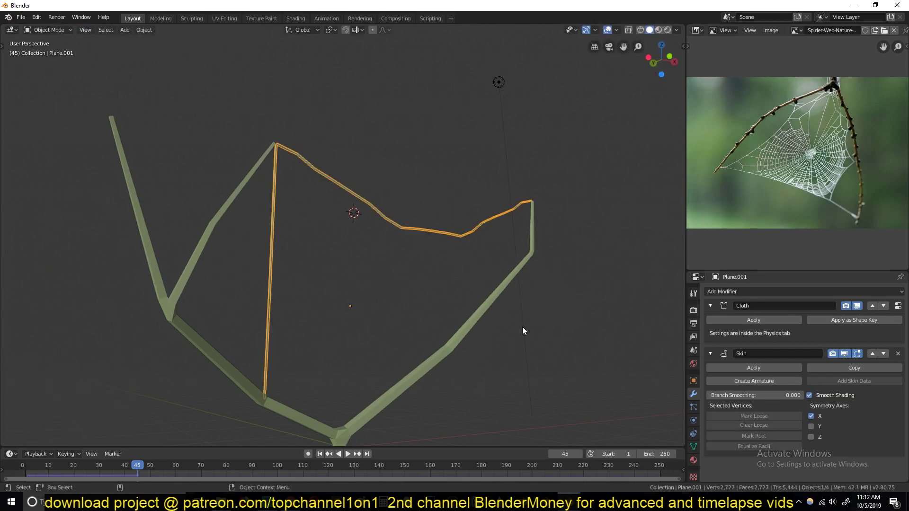
Play the simulation of the thinner strands from the start and return to frame 0
key("shift+Left")
key("space")
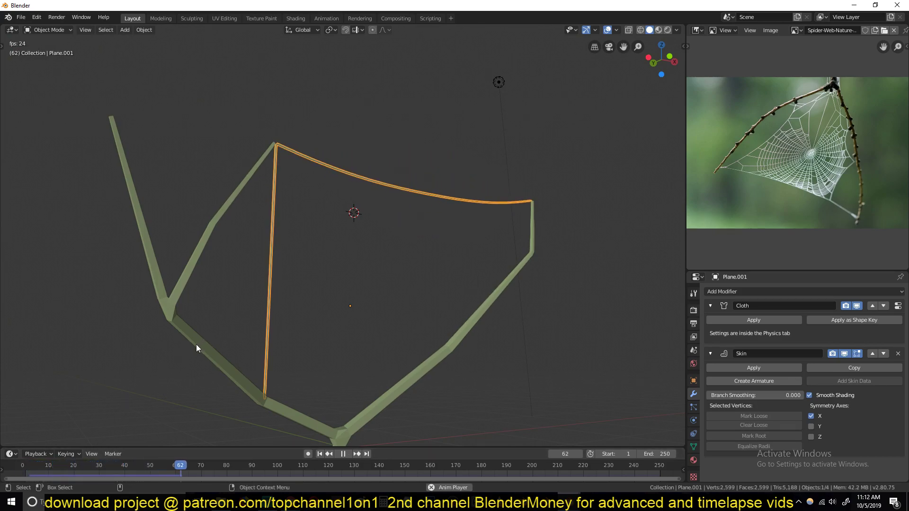
key("shift+Left")
key("Escape")
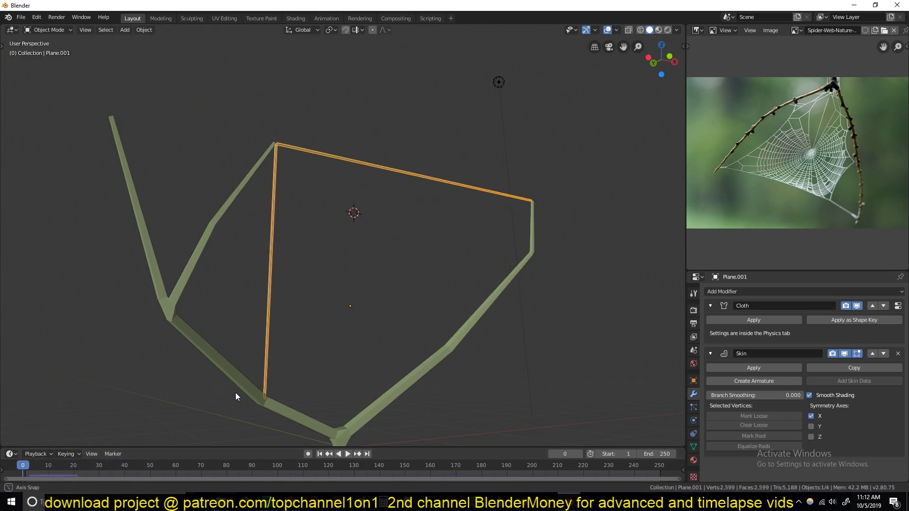
Bend the near-vertical strand inward by moving one middle vertex about 0.18 m with proportional editing at a size of about 1.10
middle_click_drag(265, 294, 235, 308)
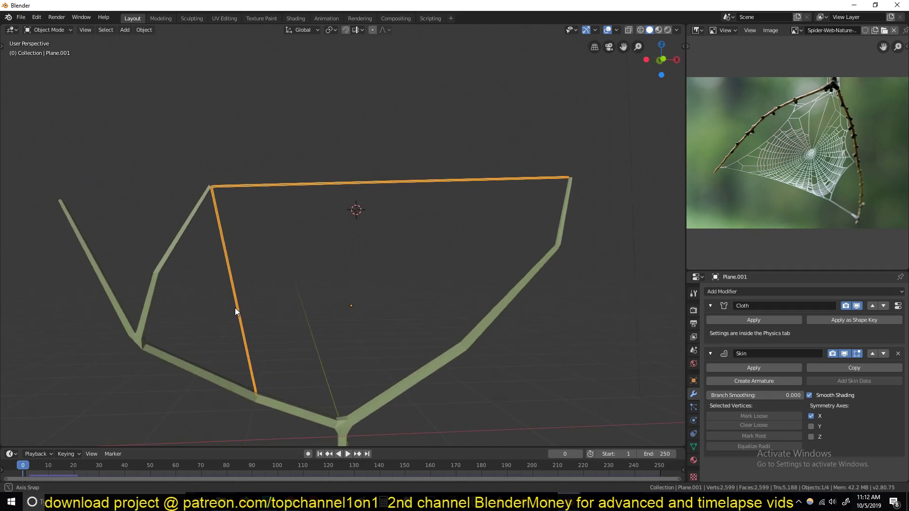
key("Tab")
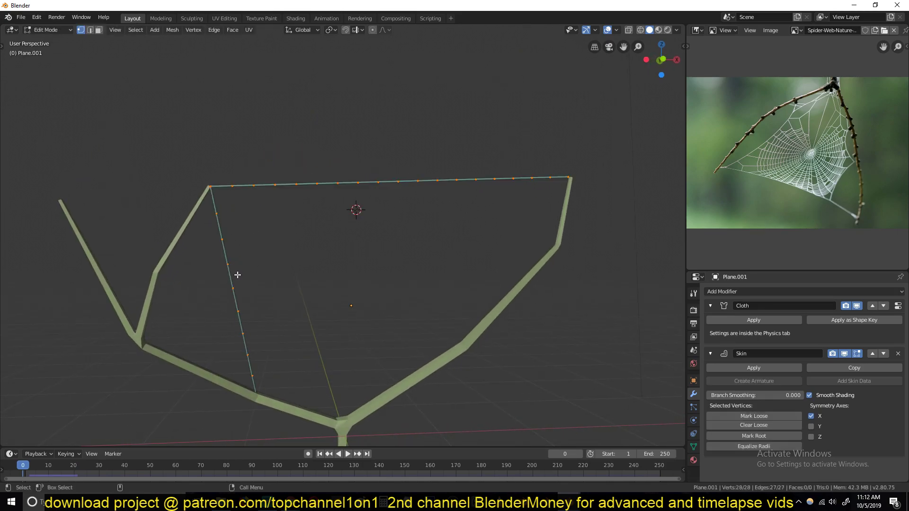
middle_click_drag(221, 289, 243, 269)
key("g")
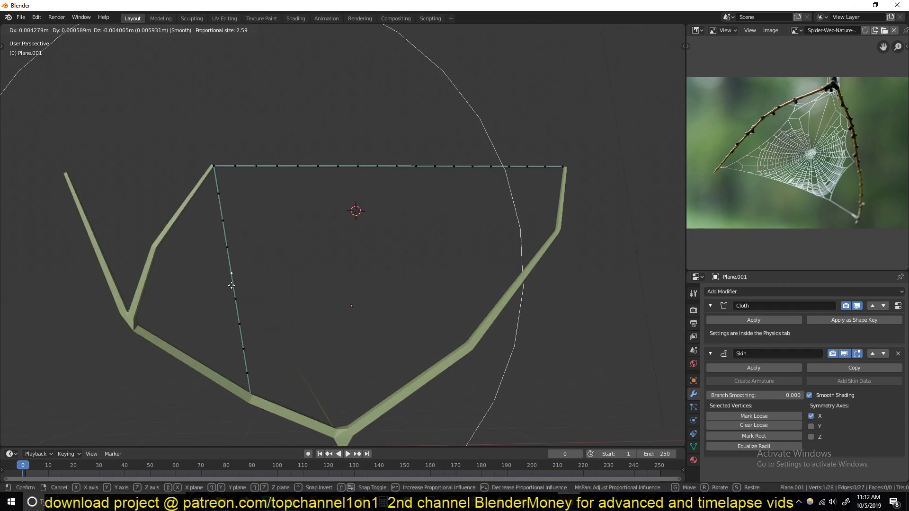
scroll(243, 283, "up", 3)
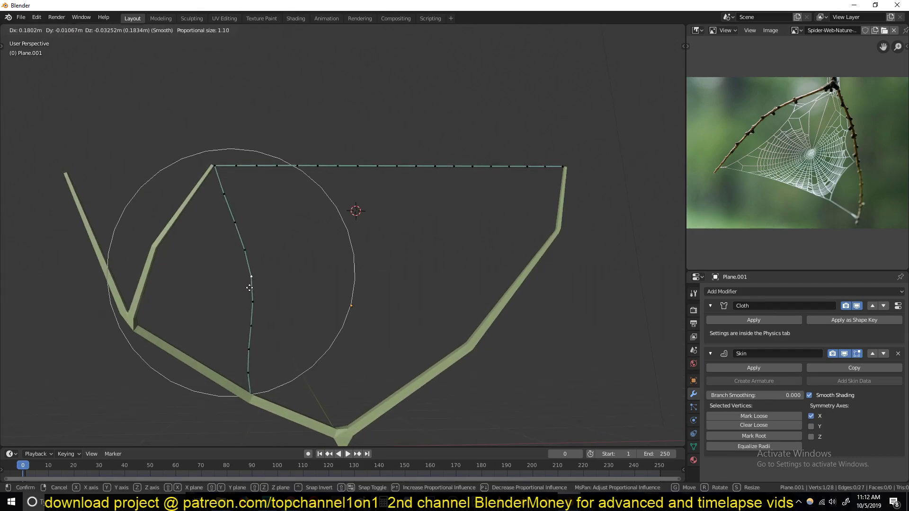
left_click(249, 287)
Play the cloth simulation to check how the bent strand hangs, ending back at frame 0
key("Tab")
key("space")
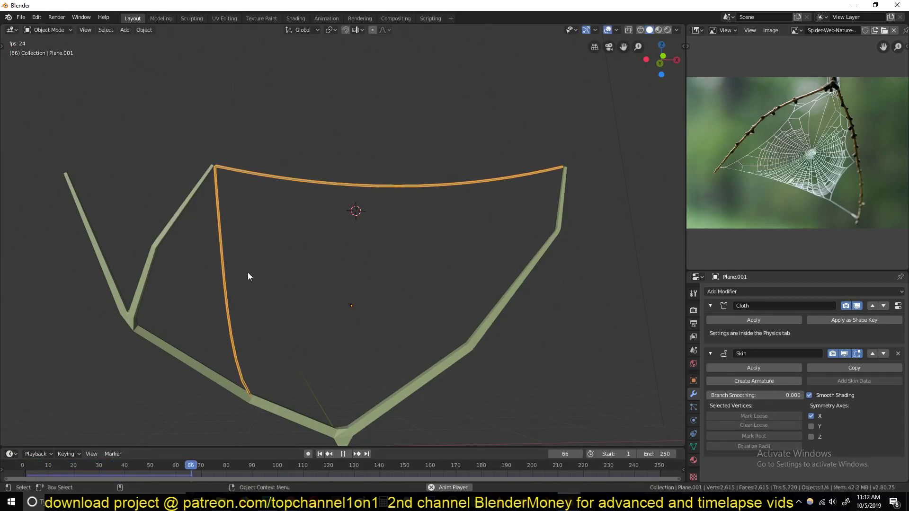
key("Escape")
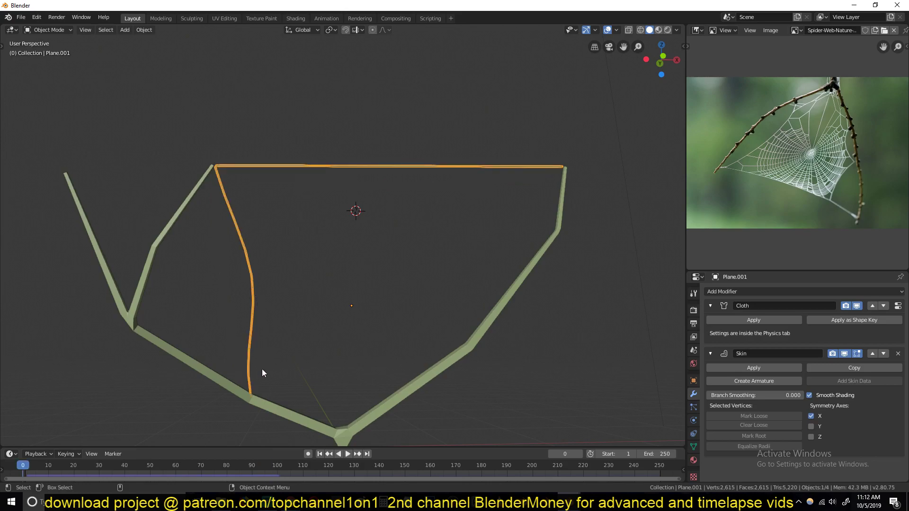
In wireframe, extrude the bent strand's lower end about 1.25 m across in X to the right branch, and again up to that branch's upper bend
key("Tab")
left_click(251, 396)
key("shift+z")
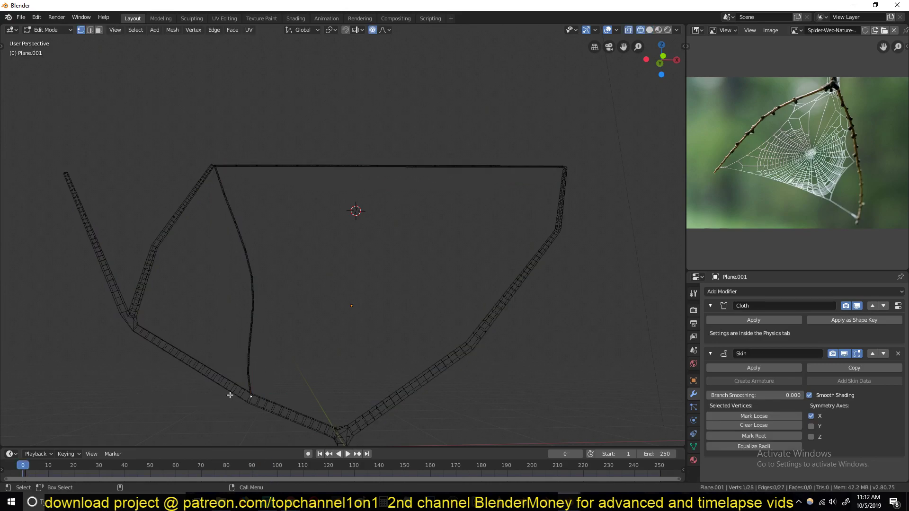
key("e")
left_click(360, 403)
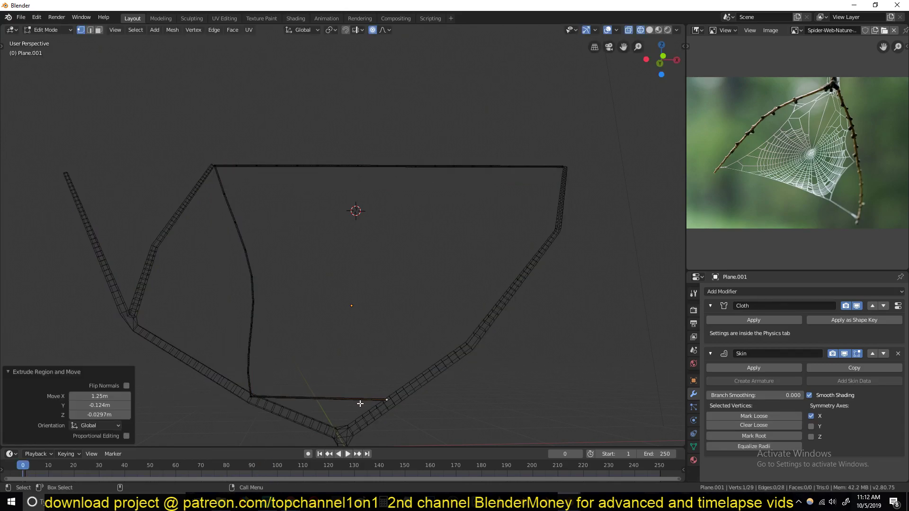
key("e")
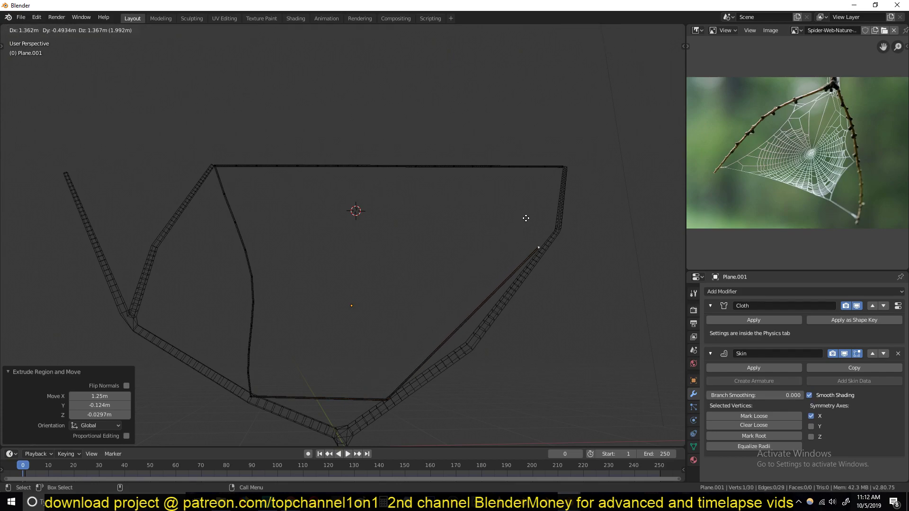
left_click(543, 201)
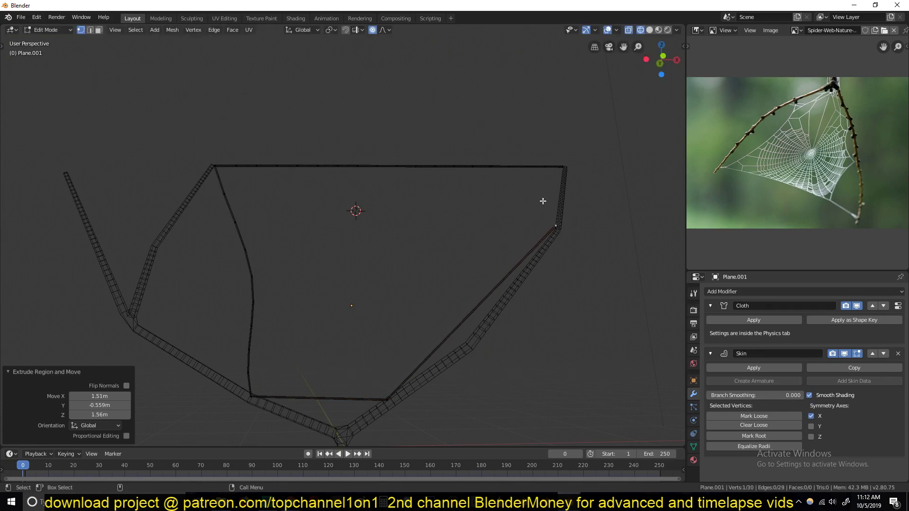
Close the web frame with an edge between the last extruded vertex and the top strand's right end
left_click(563, 169, "shift")
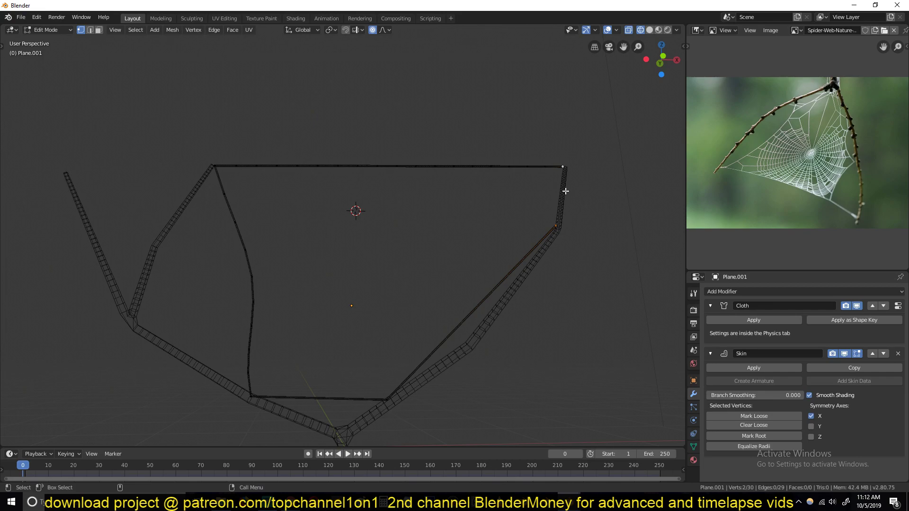
key("f")
middle_click_drag(442, 252, 411, 250)
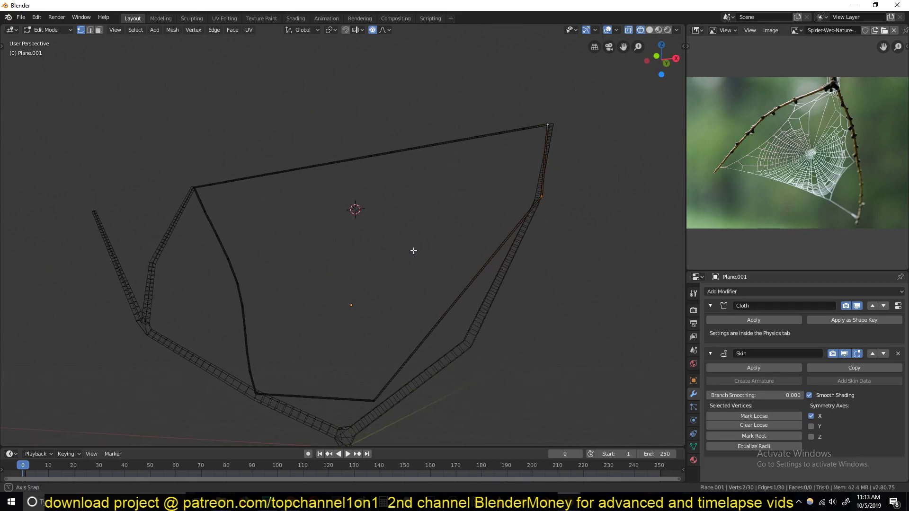
middle_click_drag(315, 244, 327, 246)
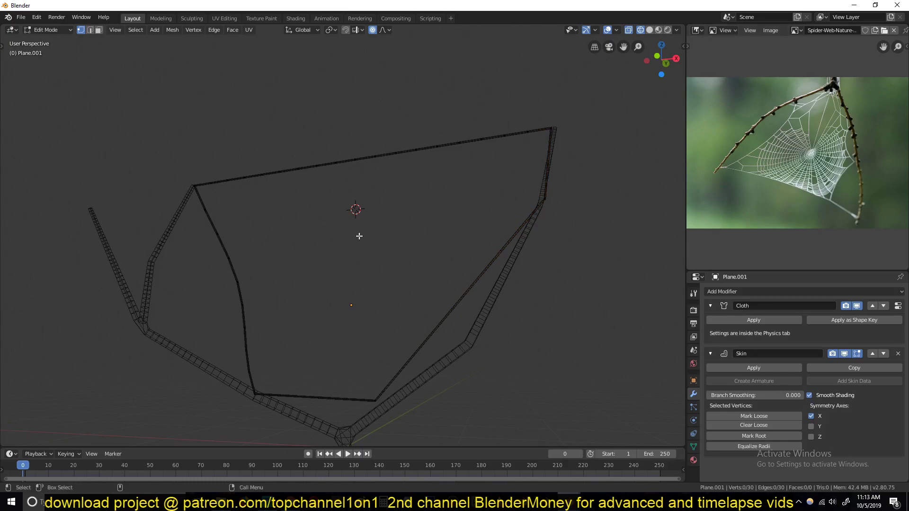
In front view, place the 3D cursor in the middle of the web frame and add a circle there
key("KP_1")
right_click(354, 296, "shift")
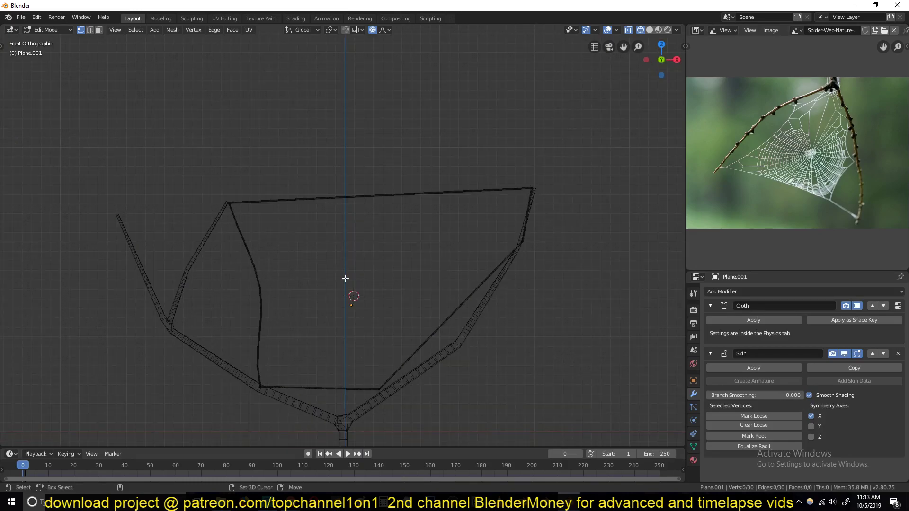
key("shift+a")
left_click(294, 298)
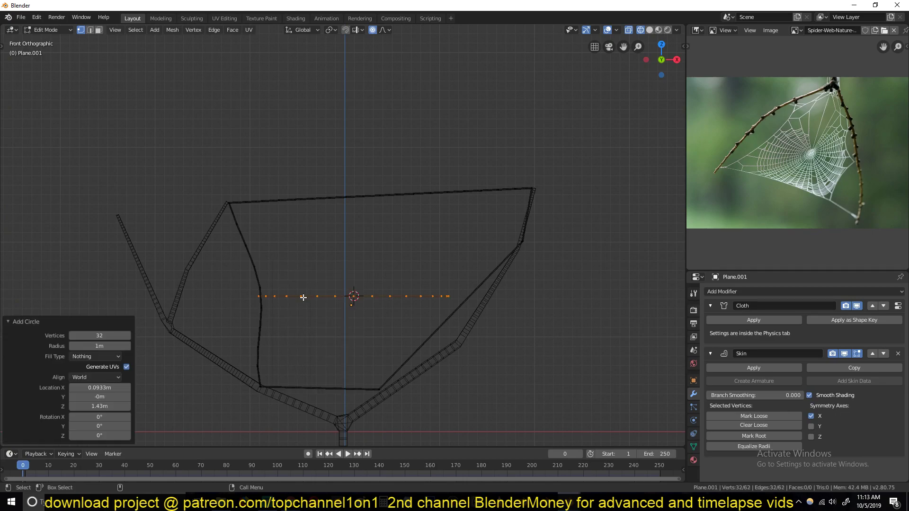
Align the new circle to the front view and set its vertex count to 8
left_click(106, 376)
left_click(103, 399)
left_click(99, 335)
type("6")
key("Return")
mouse_move(100, 335)
left_mouse_down()
mouse_move(118, 335)
mouse_move(85, 336)
mouse_move(100, 336)
left_mouse_up()
Scale the circle down to about 0.257 with proportional editing turned off
key("c")
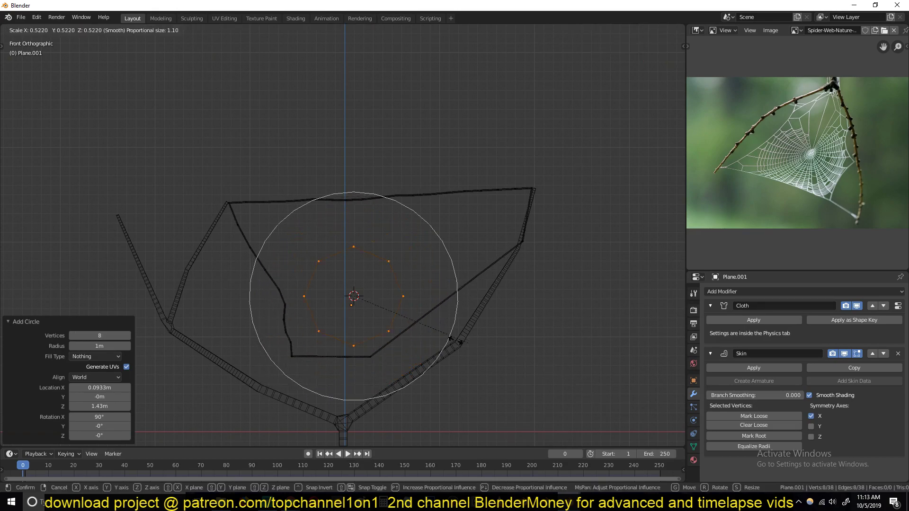
right_click(432, 333)
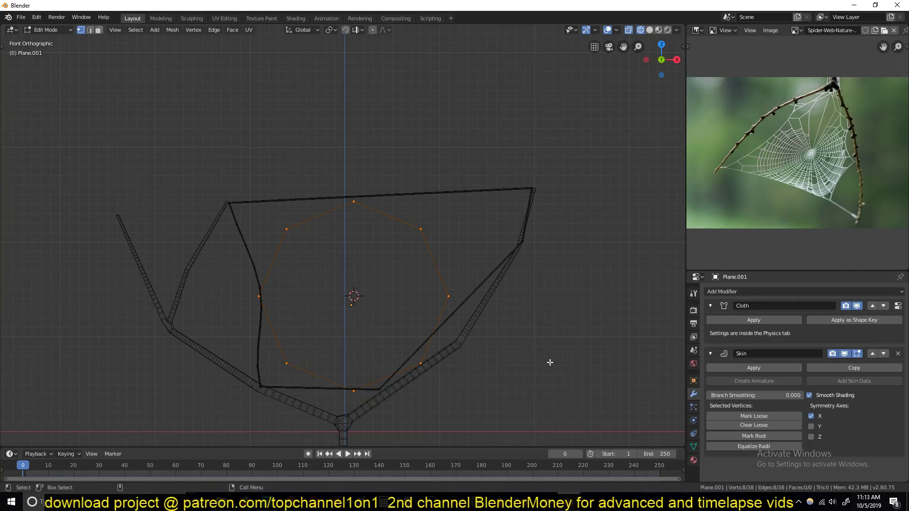
key("s")
left_click(397, 328)
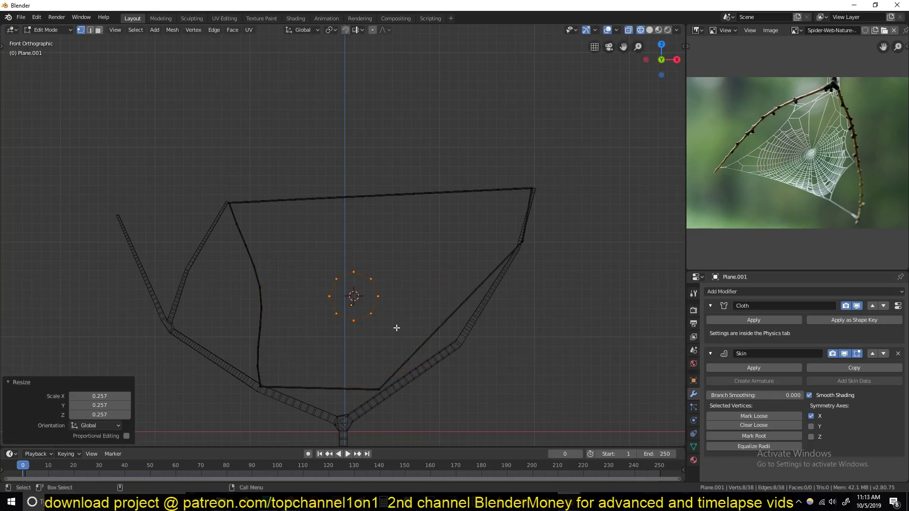
Mark one vertex of the small circle as a skin root
key("Tab")
key("Tab")
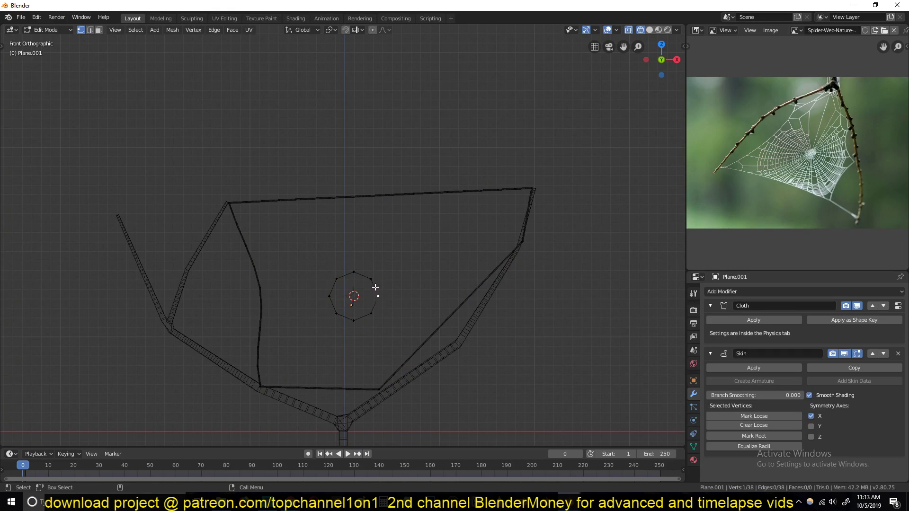
right_click(744, 416)
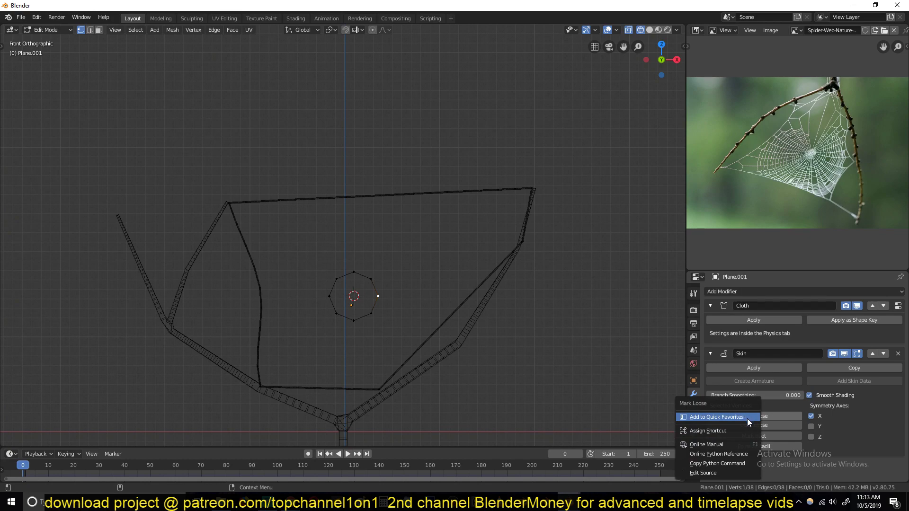
left_click(746, 436)
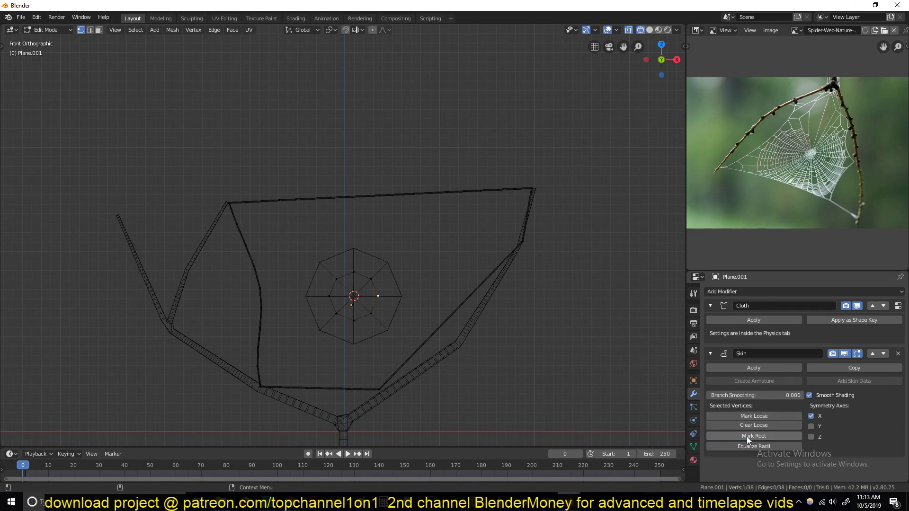
Select the whole circle and shrink its skin radius twice, by about 0.195 and about 0.19
key("ctrl+l")
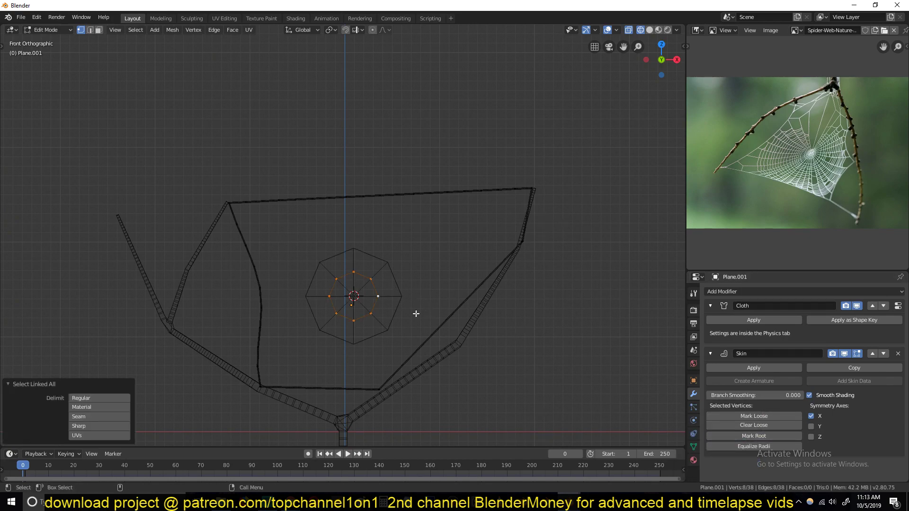
key("ctrl+a")
left_click(391, 323)
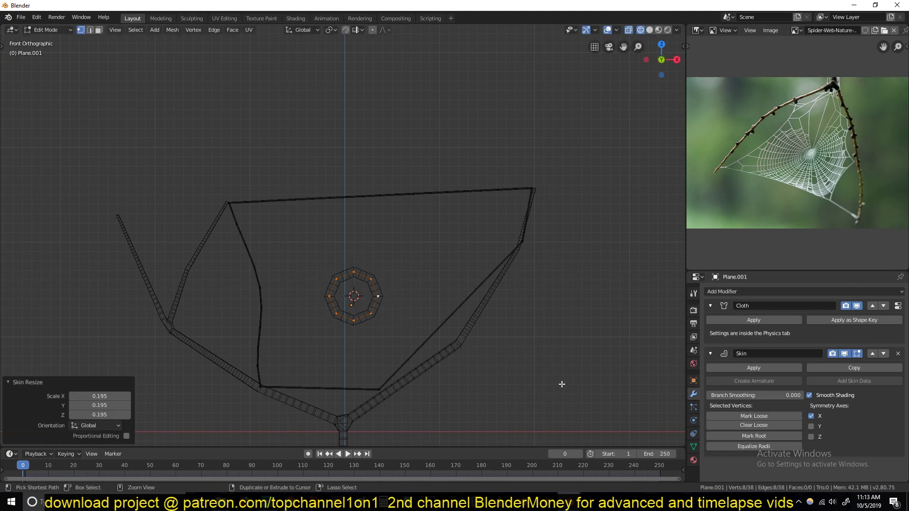
key("ctrl+a")
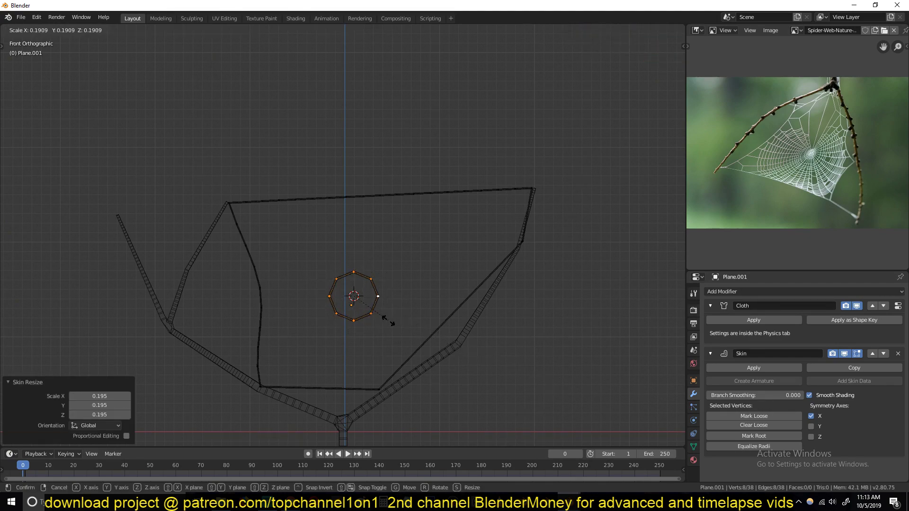
left_click(388, 319)
Play the simulation briefly in Object Mode to check how the circle behaves
key("Tab")
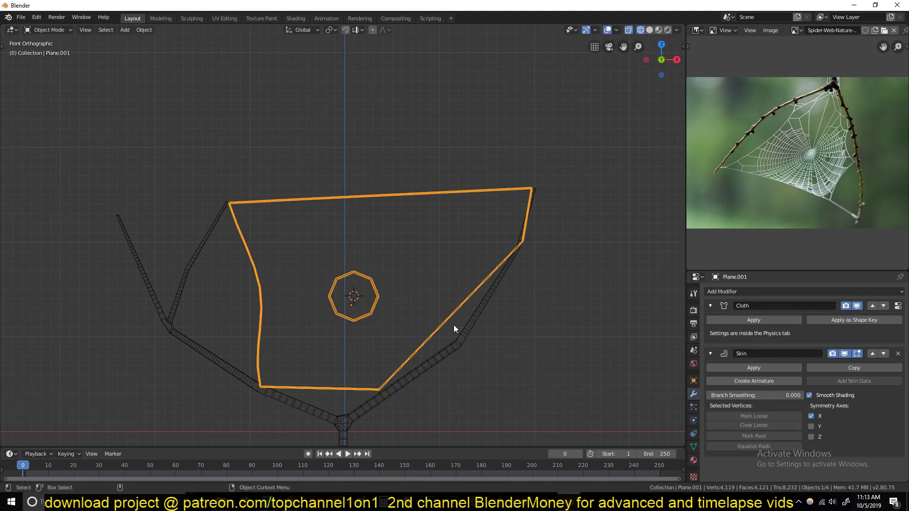
key("space")
key("Escape")
In the right side view, rotate the circle about -23.5° and move it about -0.456 m in Y and -0.153 m in Z onto the web's plane
key("Tab")
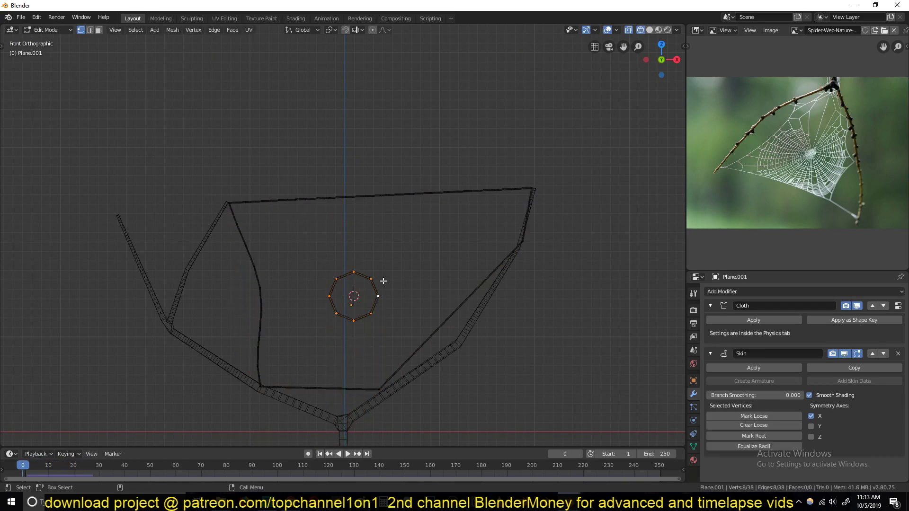
scroll(384, 280, "up", 3)
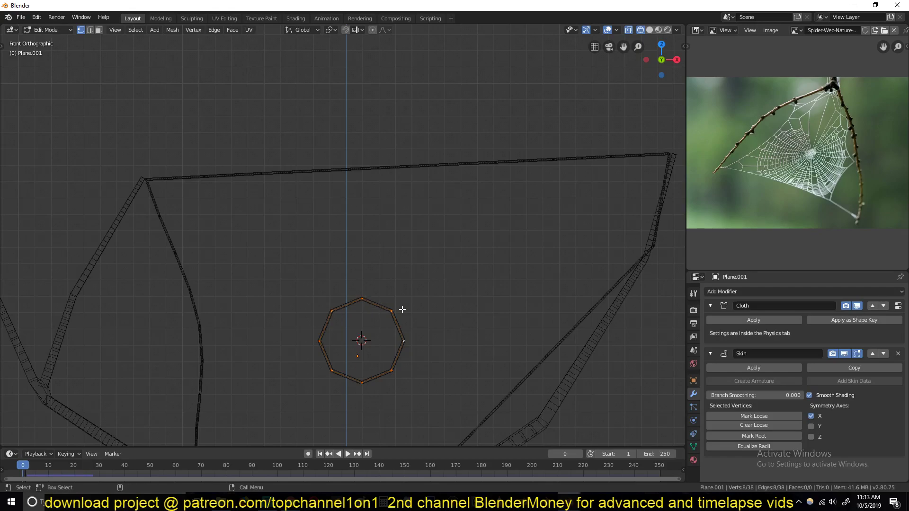
key("KP_3")
scroll(345, 202, "up", 2)
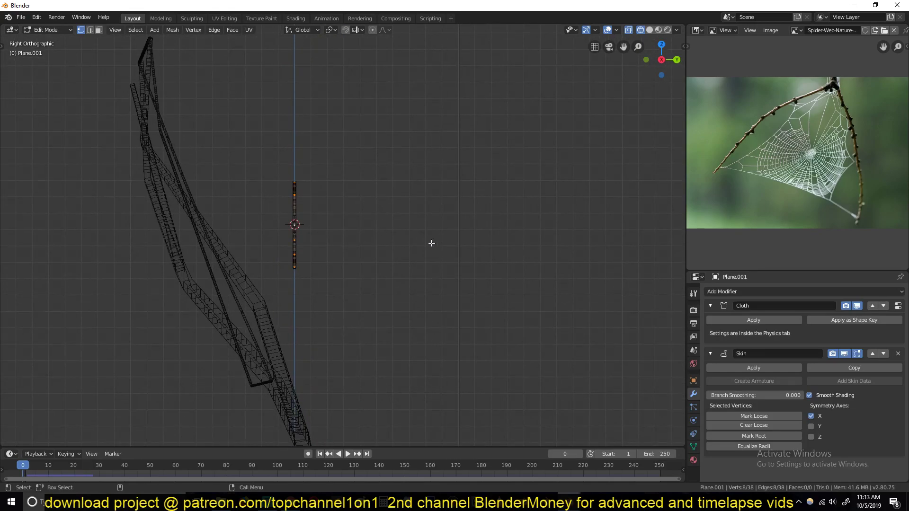
key("r")
left_click(432, 190)
key("g")
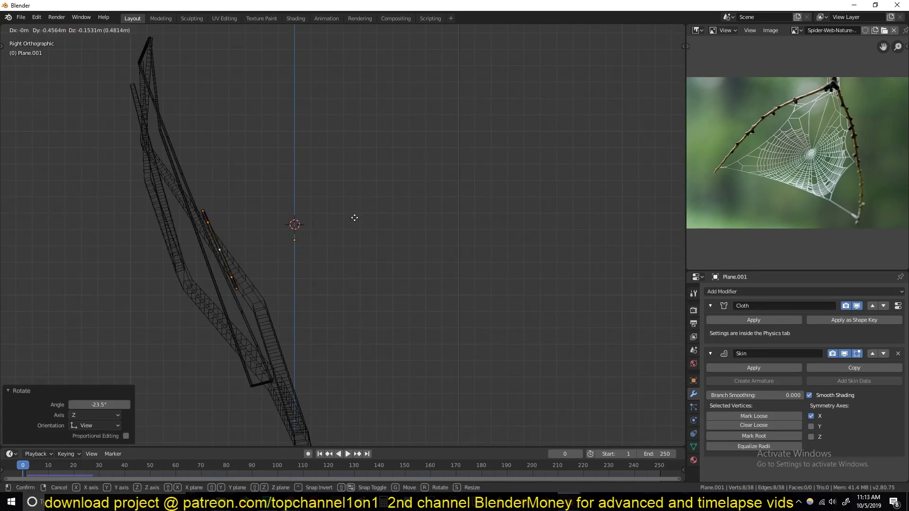
left_click(354, 218)
middle_click_drag(355, 218, 372, 251)
Play the simulation briefly in Object Mode with solid shading to check the tilted circle
key("Tab")
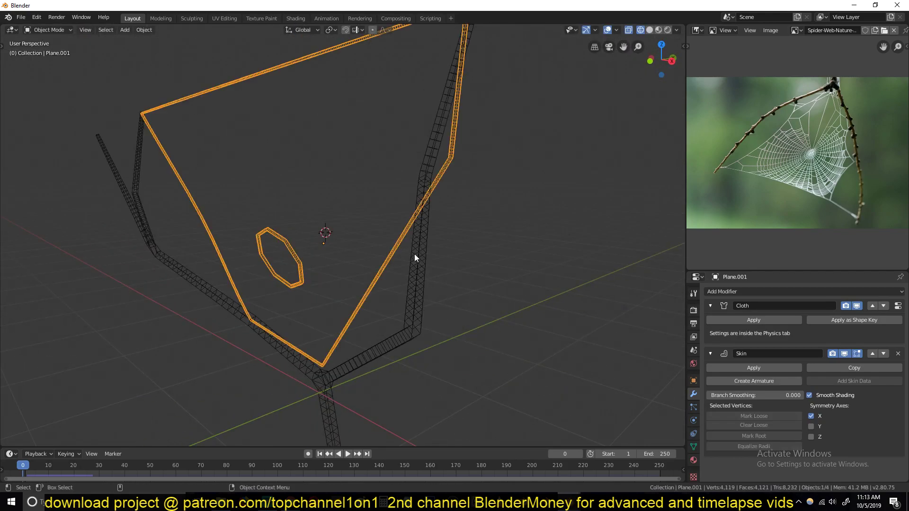
key("shift+z")
key("space")
key("Escape")
key("KP_5")
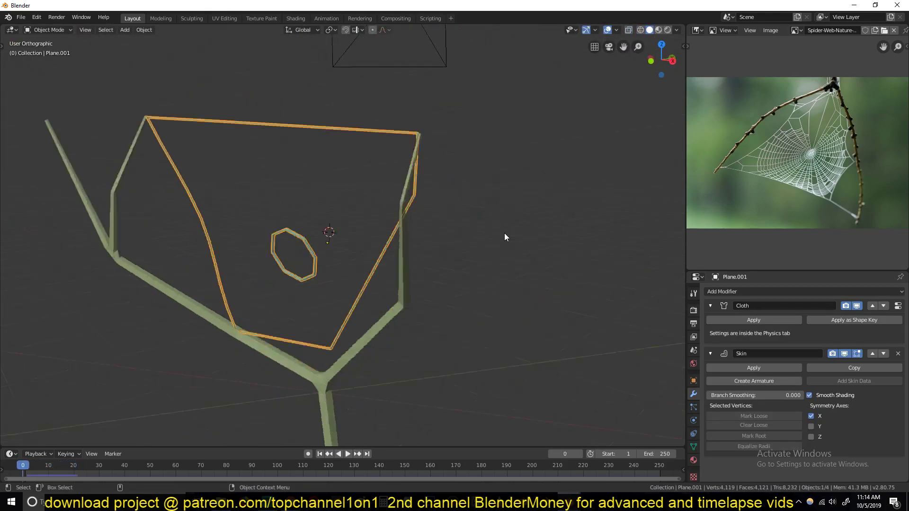
Duplicate the circle in place and scale the copy by about 2.447 and again by about 0.72 to form a second ring
key("KP_1")
scroll(456, 248, "up", 3)
key("Tab")
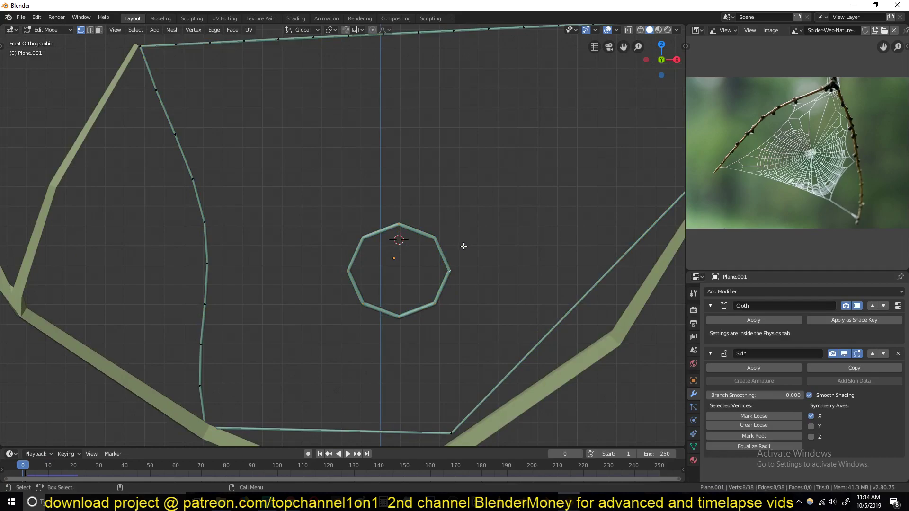
key("shift+z")
key("shift+d")
right_click(445, 263)
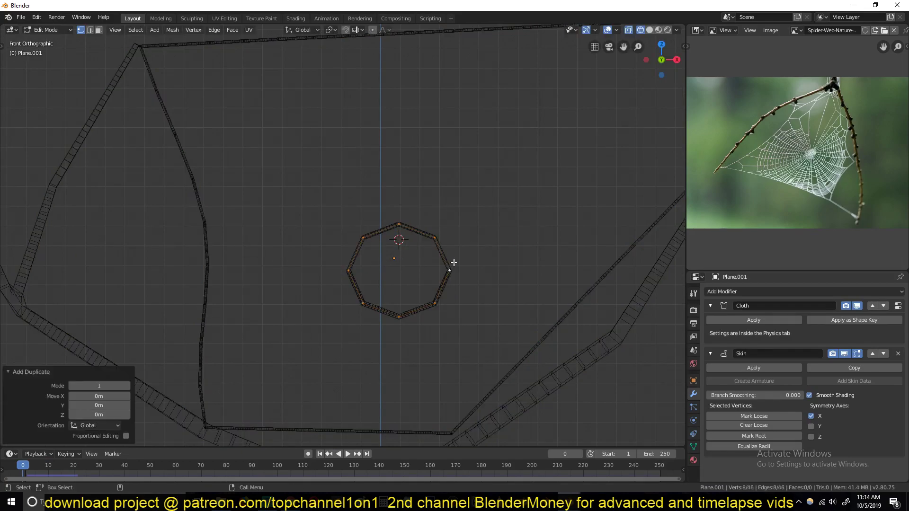
key("s")
left_click(521, 255)
scroll(520, 256, "down", 1)
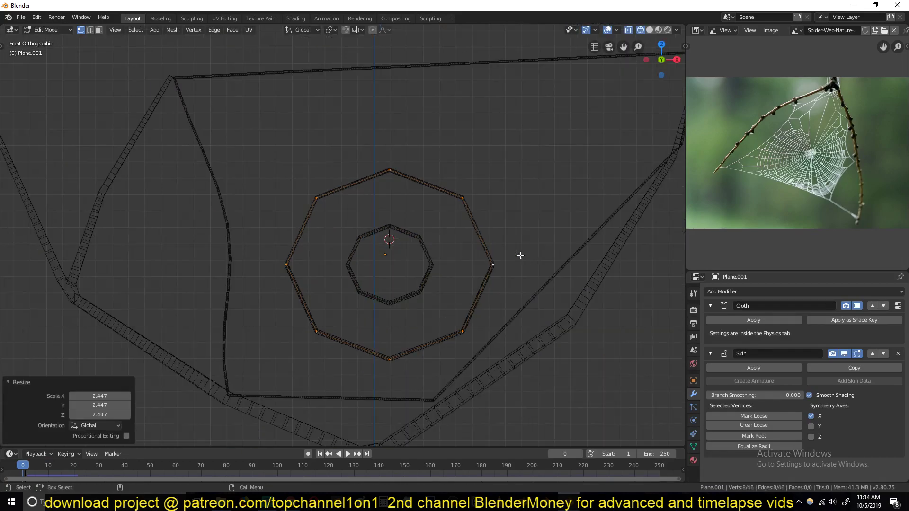
key("s")
left_click(466, 259)
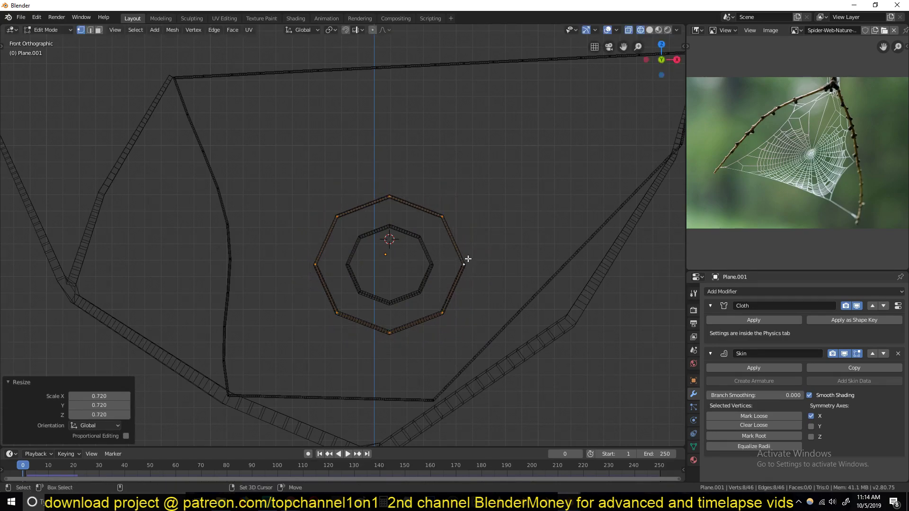
Duplicate the second ring in place and scale the copy by about 1.59 to form an outer ring
key("shift+d")
right_click(467, 260)
key("s")
left_click(518, 253)
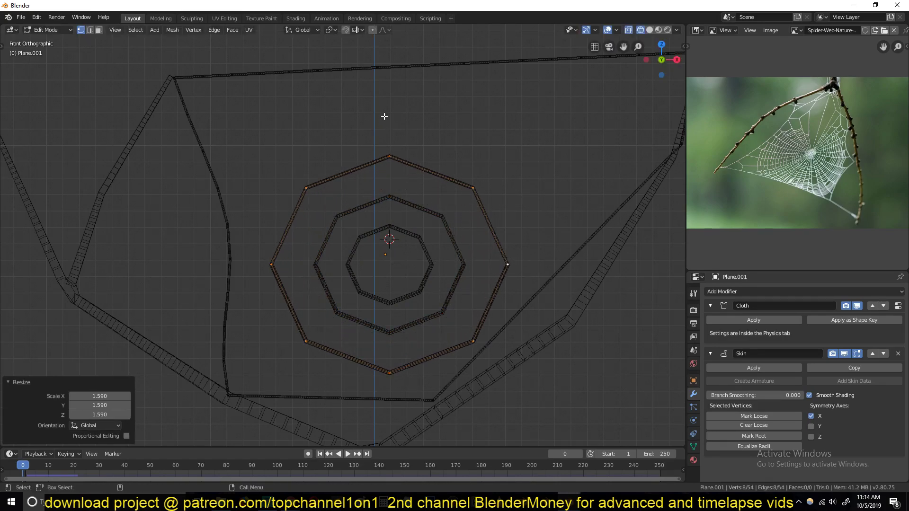
Build the top spoke by joining the frame's upper strand to the topmost vertices of the outer, middle and inner rings
left_click(392, 145)
left_click(406, 67, "shift")
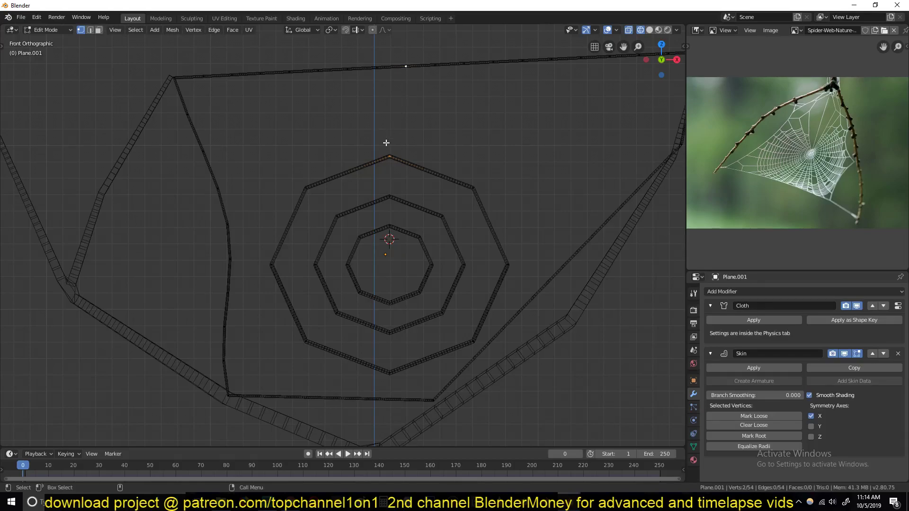
key("f")
key("f")
left_click(389, 218, "shift")
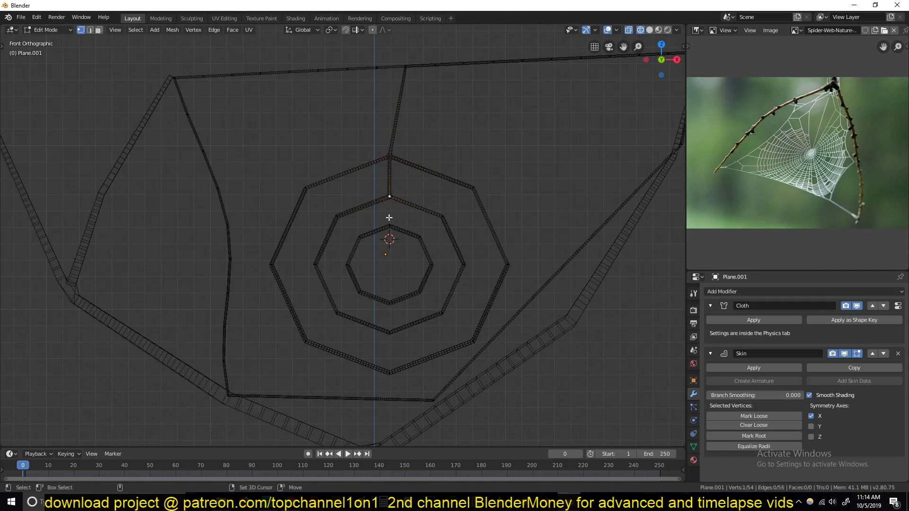
key("f")
right_click(389, 218)
Play the simulation briefly in Object Mode to check the rings hanging from the top spoke
key("Tab")
scroll(517, 150, "down", 3)
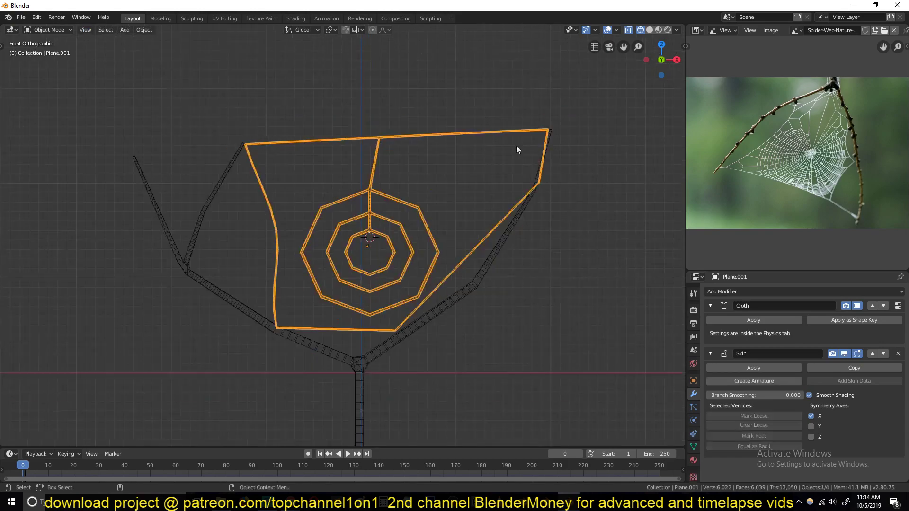
key("space")
key("Escape")
Join the lowest vertices of the inner and middle rings with an edge
scroll(439, 244, "up", 3)
key("Tab")
left_click(390, 303)
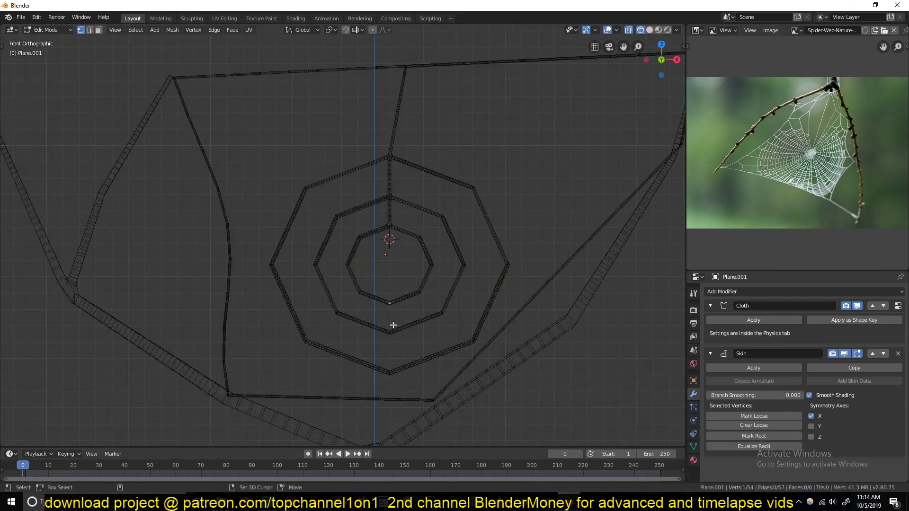
left_click(394, 326, "shift")
key("f")
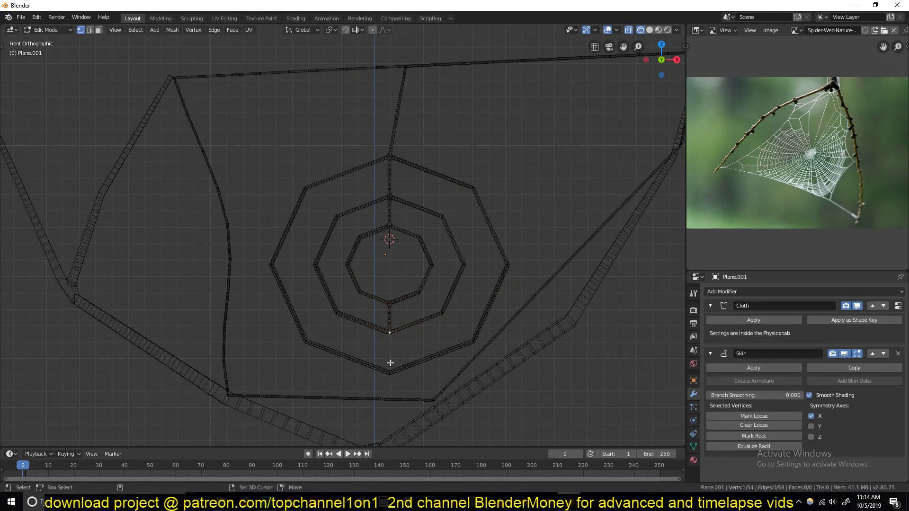
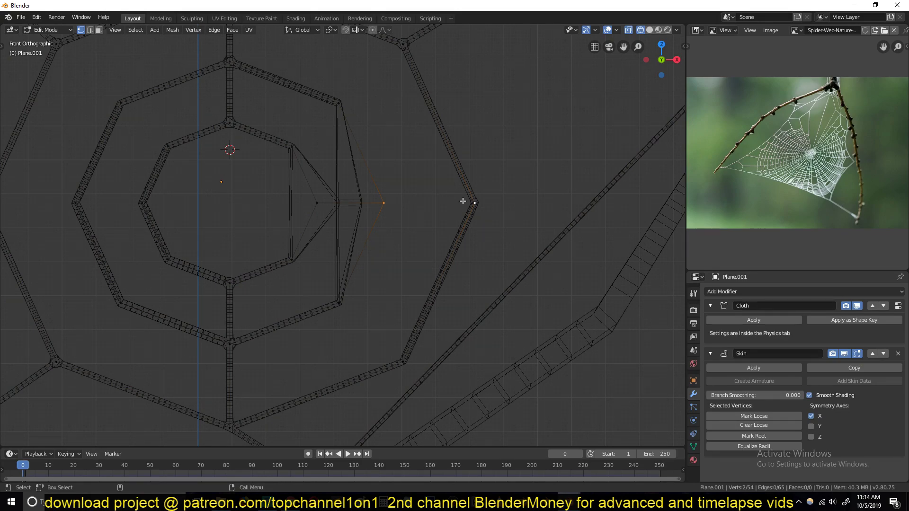
Join the rightmost vertices of the middle and outer rings with an edge
key("j")
key("f")
left_click(474, 203)
Inspect the skin around the rings' right-hand junctions in solid and wireframe shading, and try moving the vertices there
scroll(549, 211, "down", 3)
key("shift+z")
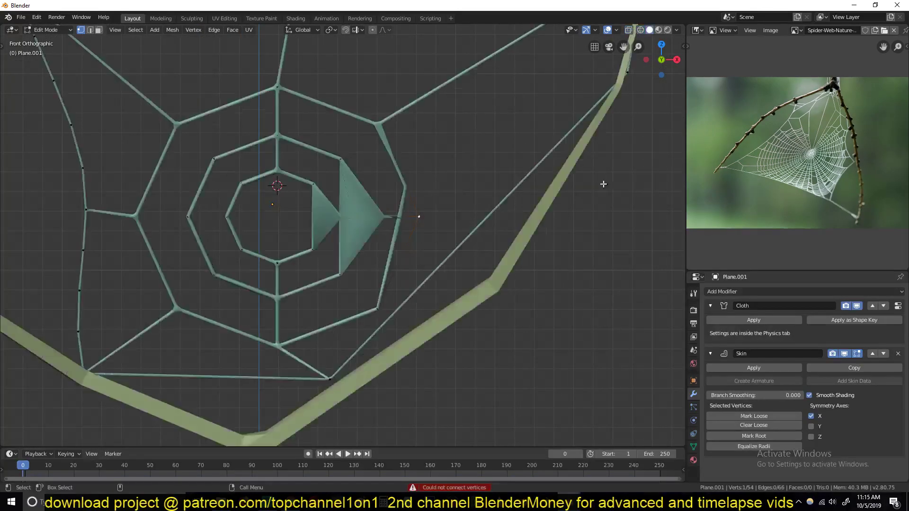
middle_click_drag(604, 184, 379, 188)
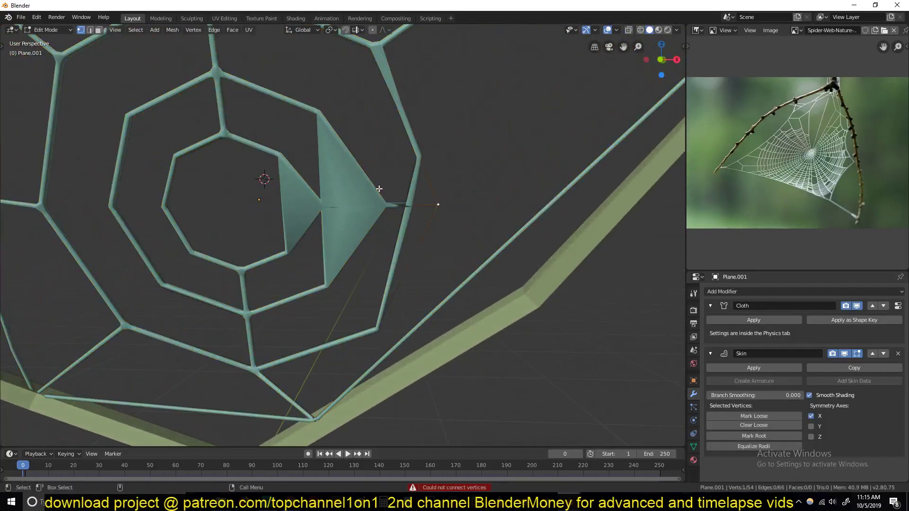
key("shift+z")
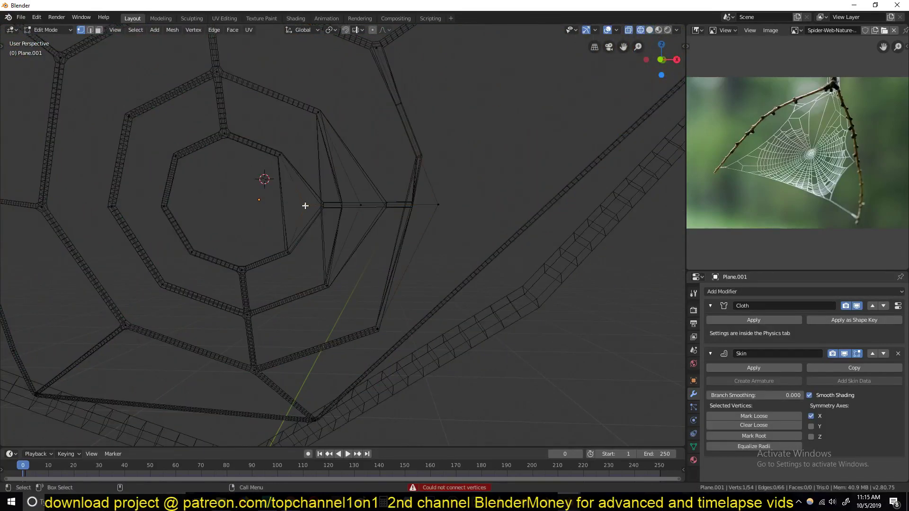
key("g")
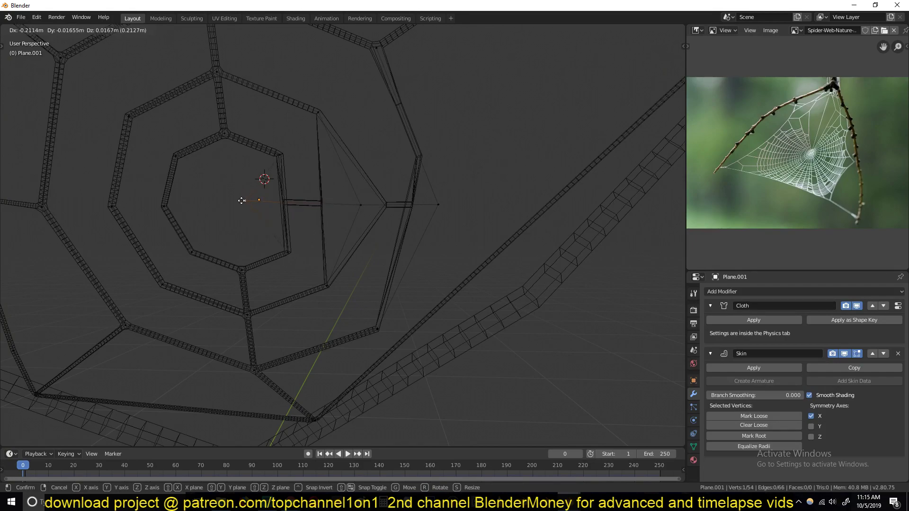
right_click(246, 202)
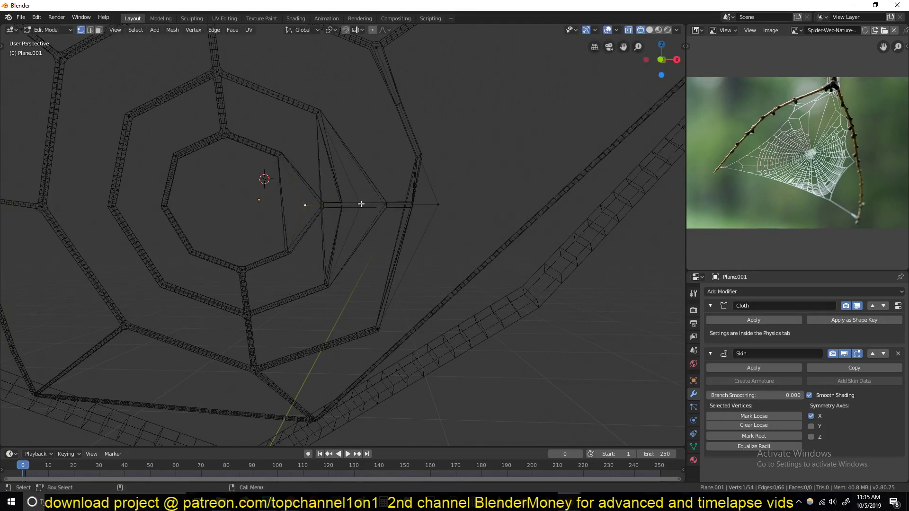
key("g")
right_click(376, 180)
Subdivide the upper-right edges of the inner and middle rings and the spoke edge between them with one cut
scroll(434, 207, "down", 3)
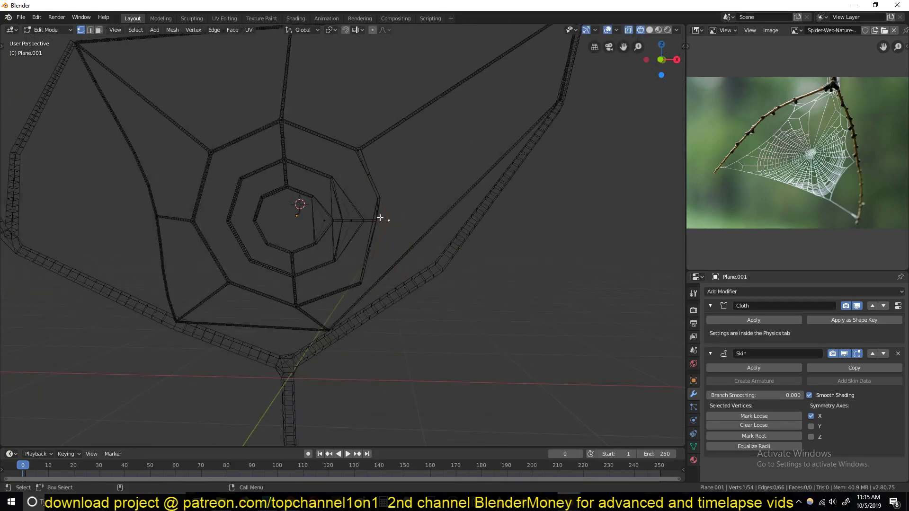
key("2")
left_click(342, 203)
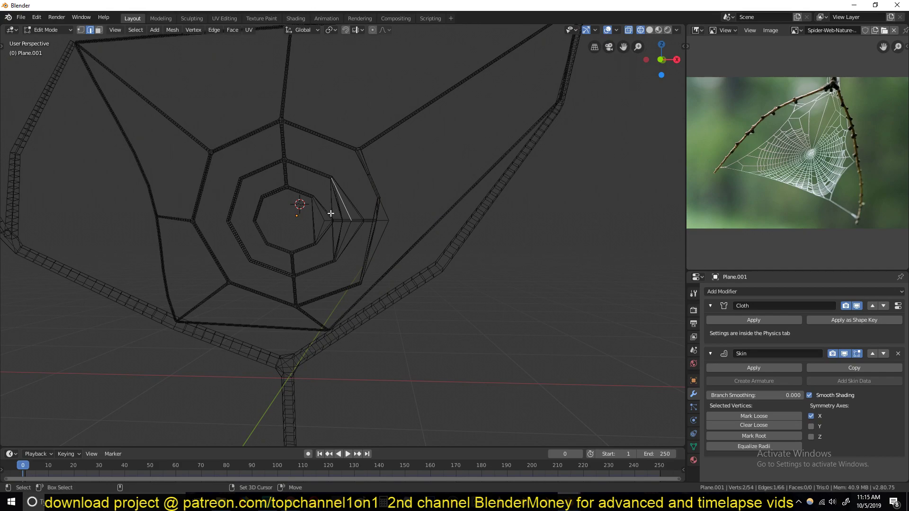
left_click(326, 220, "shift")
right_click(319, 228)
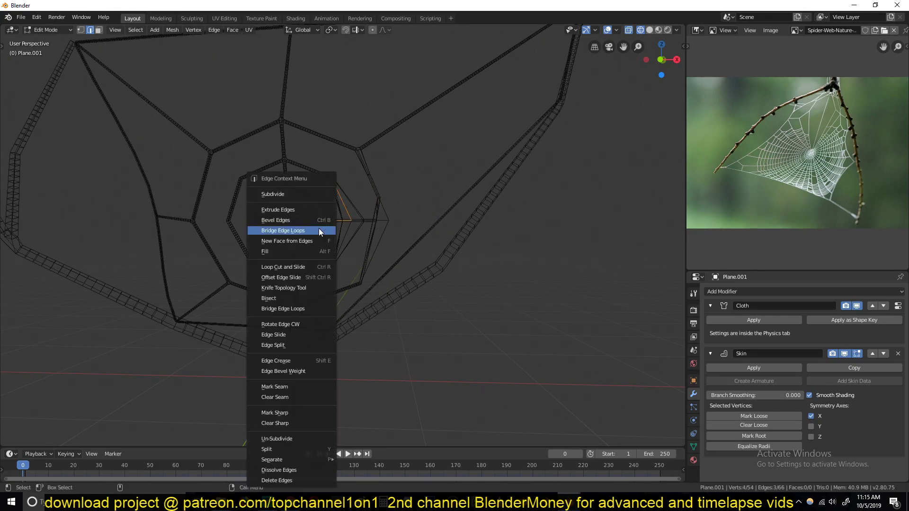
left_click(315, 194)
scroll(345, 217, "up", 2)
scroll(344, 218, "up", 2)
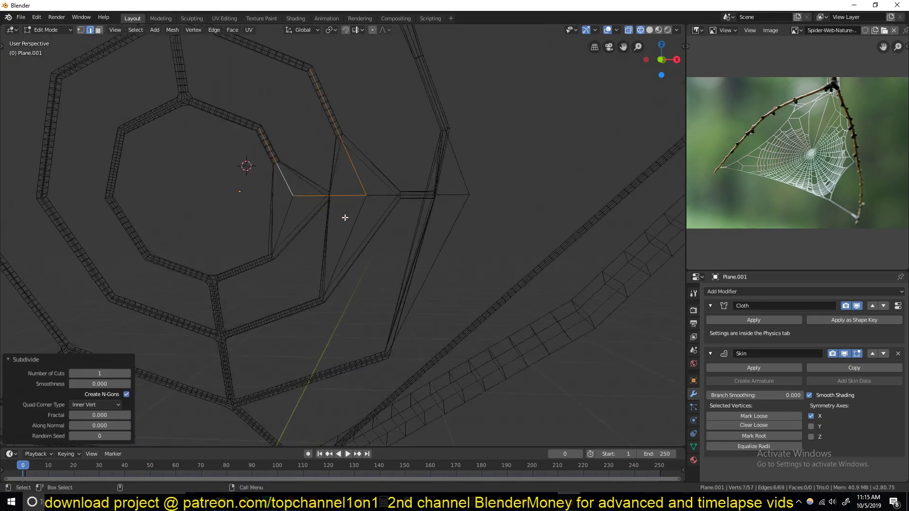
Subdivide the inner ring's edge just below its right-hand junction
left_click(282, 213)
right_click(283, 214)
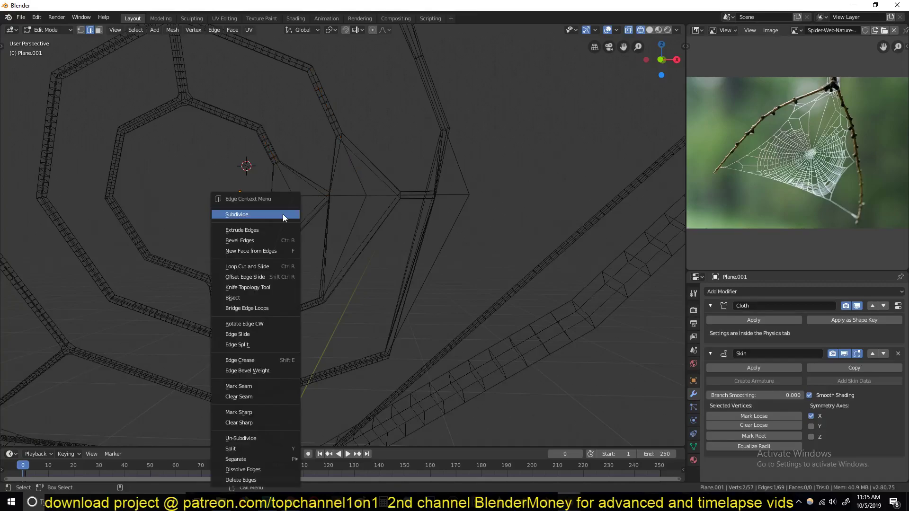
left_click(282, 214)
left_click(289, 214)
left_click(290, 191, "shift")
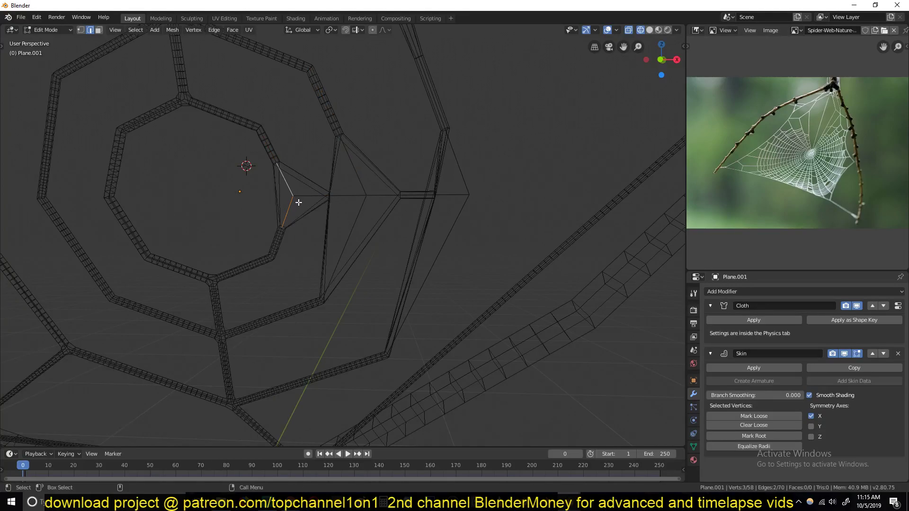
middle_click_drag(298, 202, 333, 200)
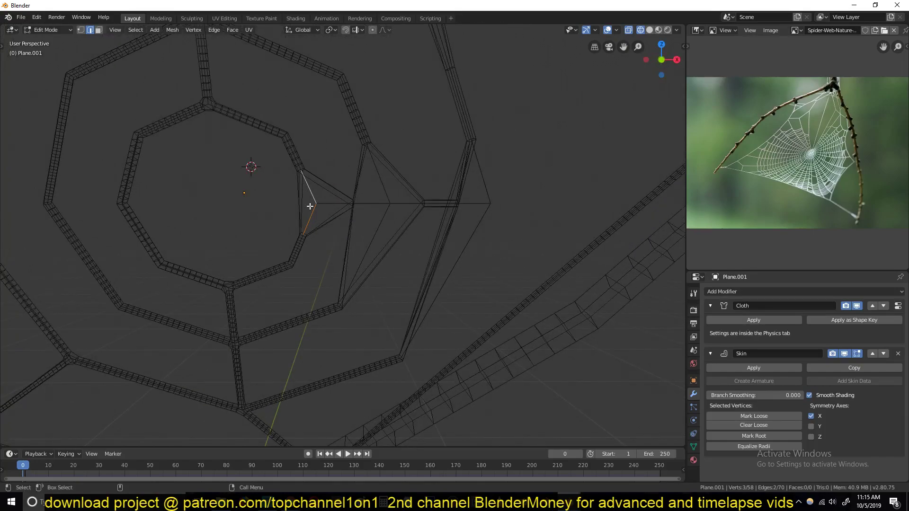
left_click(314, 202, "shift")
middle_click_drag(300, 204, 272, 141, "shift")
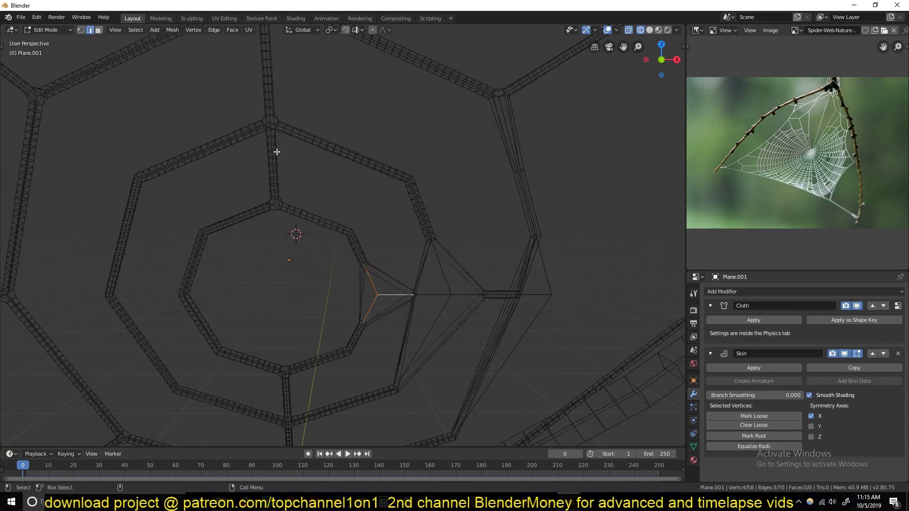
Mark all the web's vertices as loose in the skin, and mark the frame's upper-right corner vertex as root
key("a")
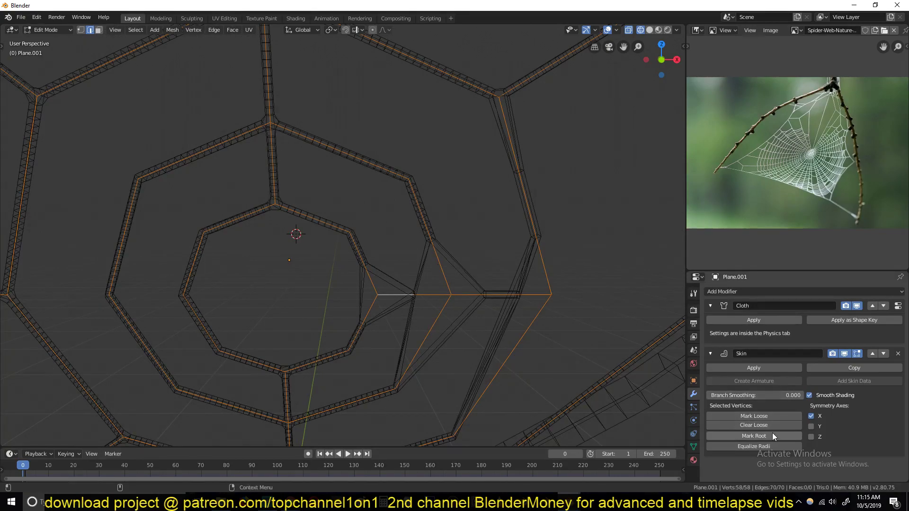
left_click(765, 419)
scroll(376, 274, "down", 4)
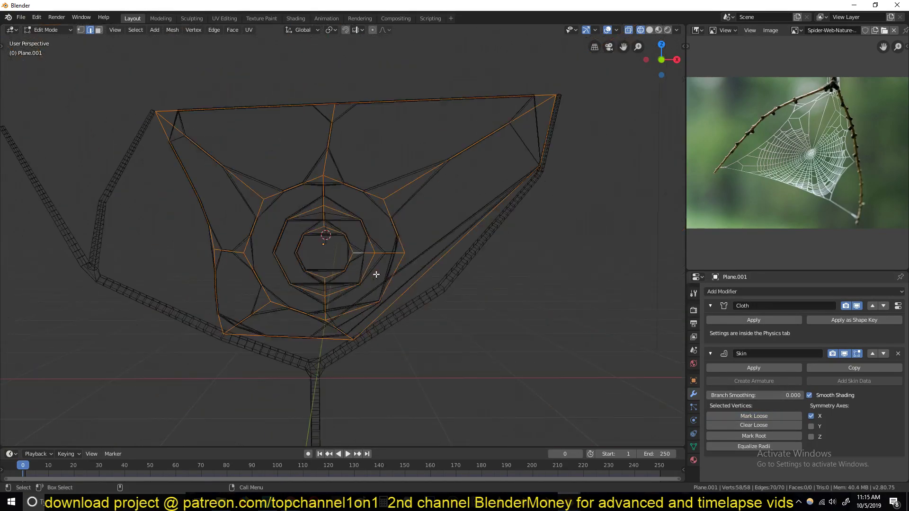
left_click(555, 95)
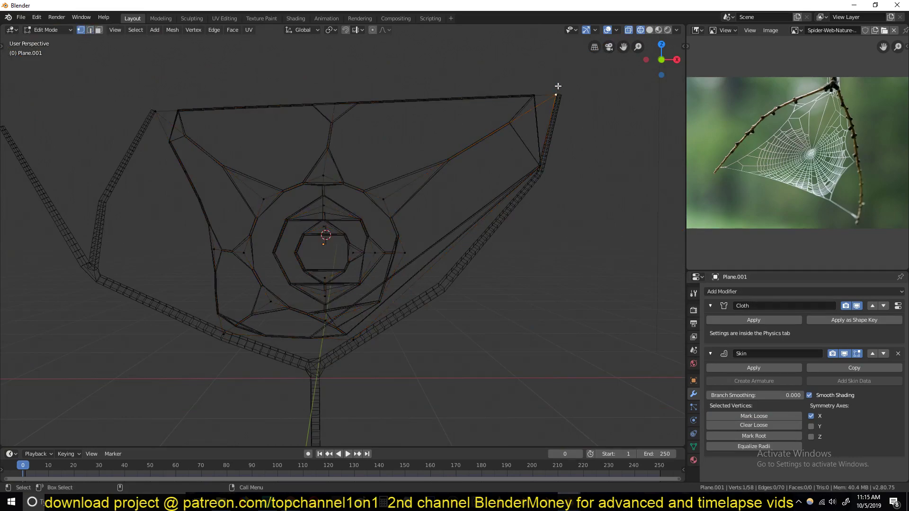
left_click(756, 434)
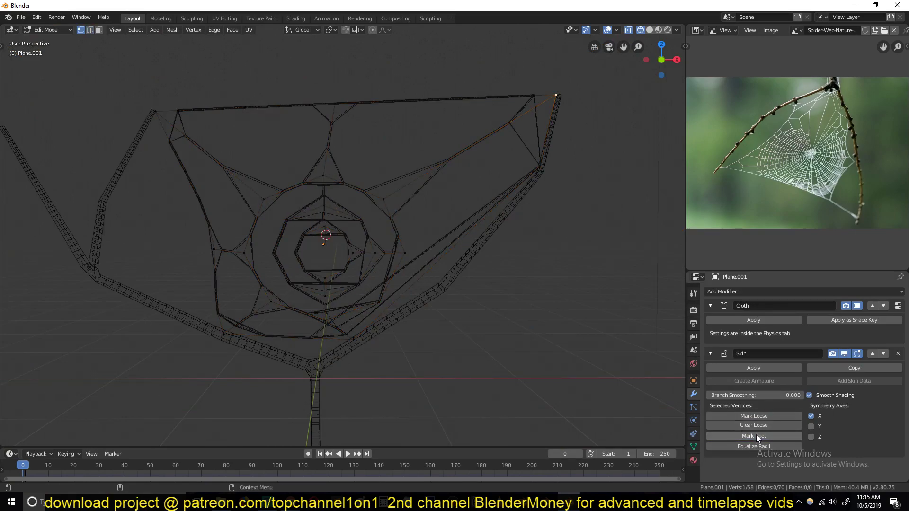
left_click(757, 437)
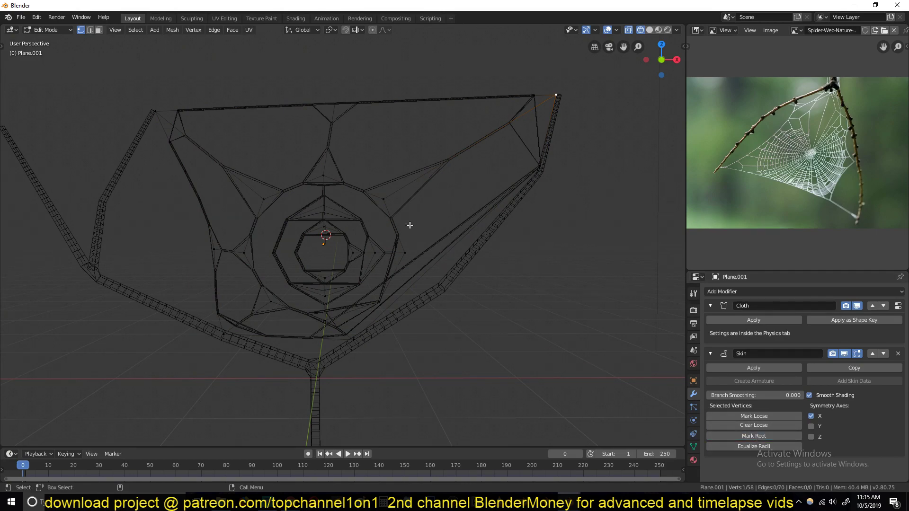
key("a")
key("alt+a")
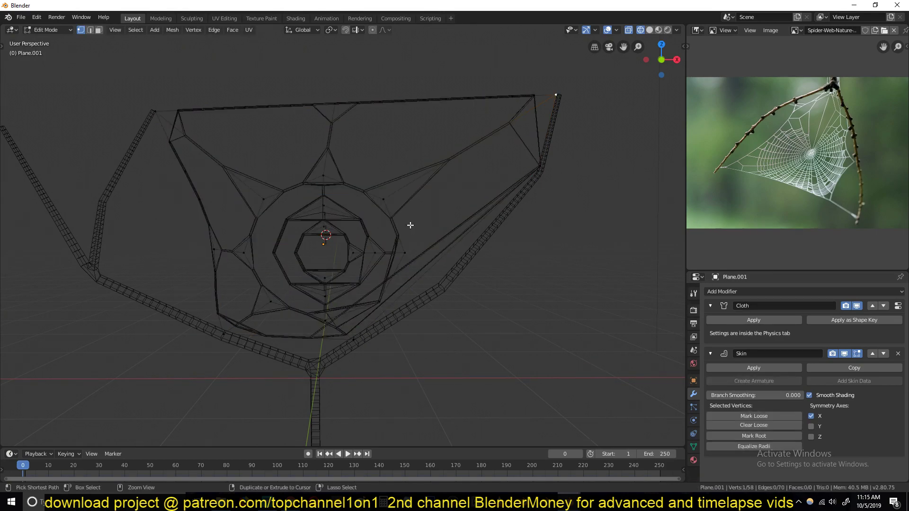
key("a")
key("alt+a")
Delete the faulty right-hand spoke edges that link the inner, middle and outer rings
scroll(411, 227, "up", 3)
key("a")
scroll(426, 284, "up", 2)
key("alt+a")
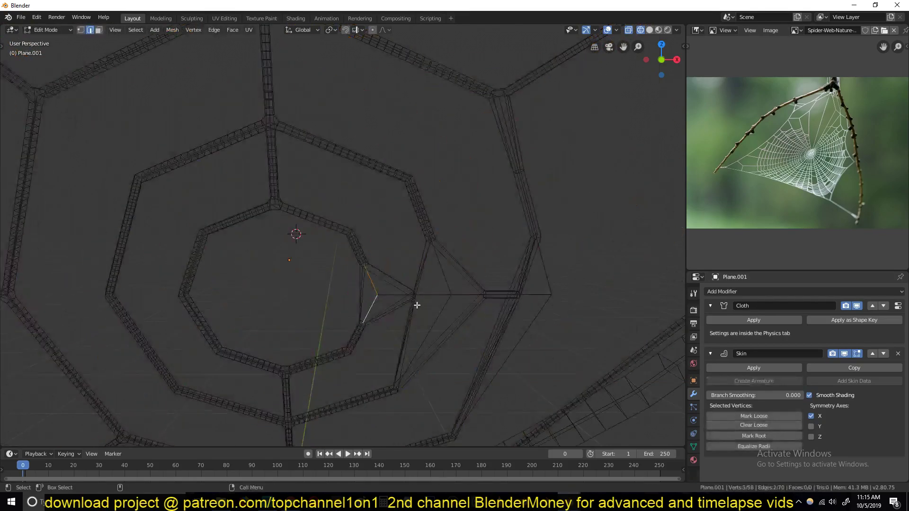
left_click(402, 298)
key("x")
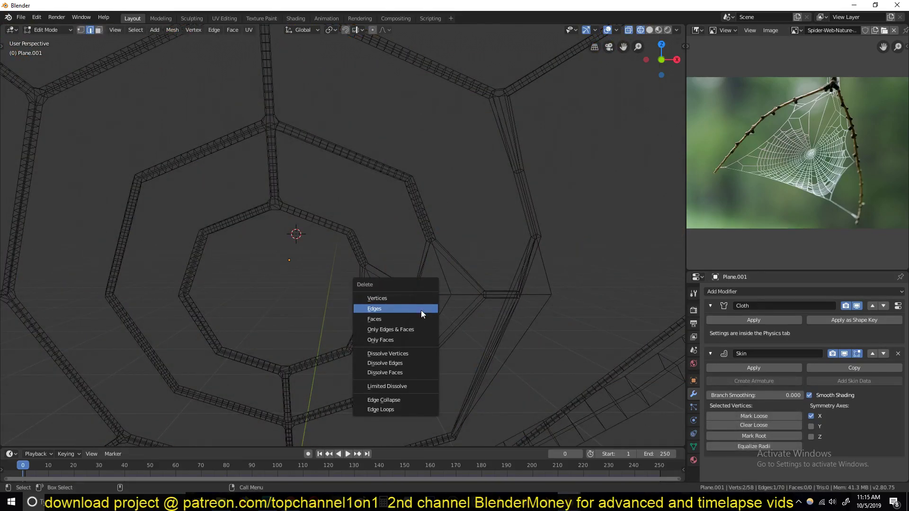
left_click(421, 310)
left_click(467, 297)
key("x")
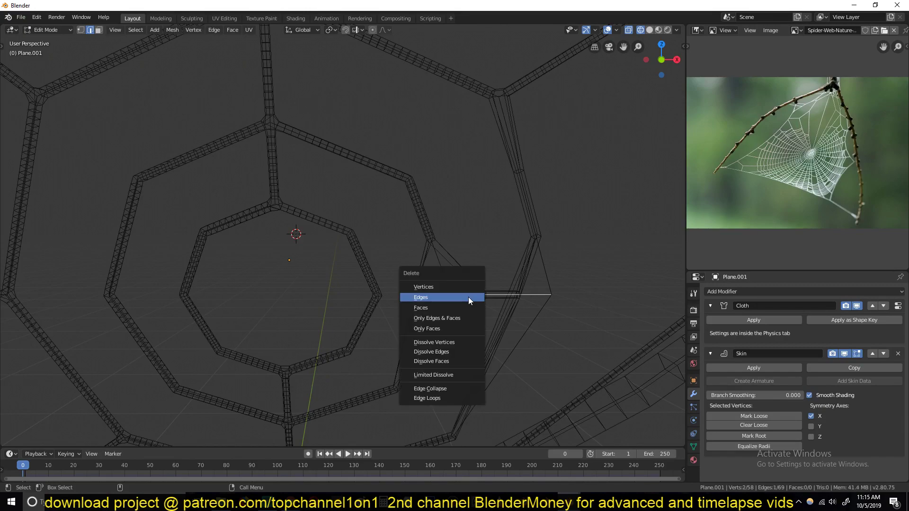
left_click(468, 296)
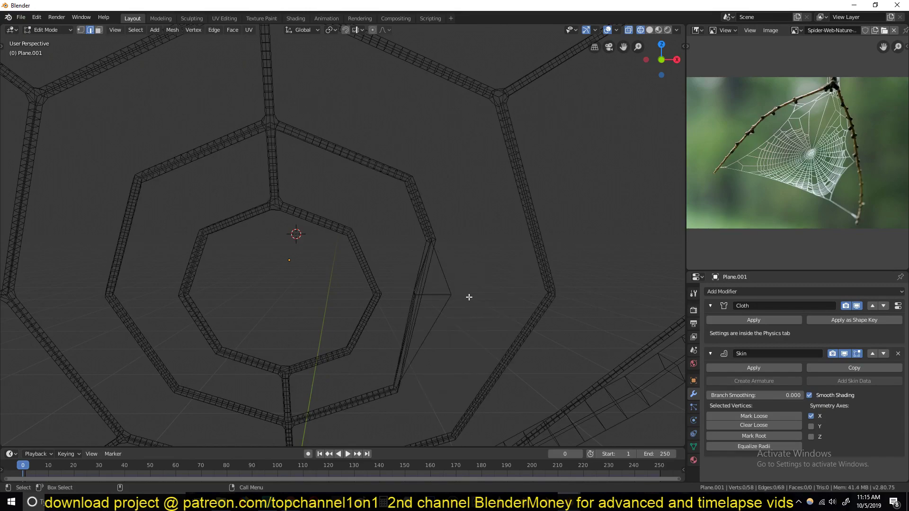
key("x")
left_click(426, 298)
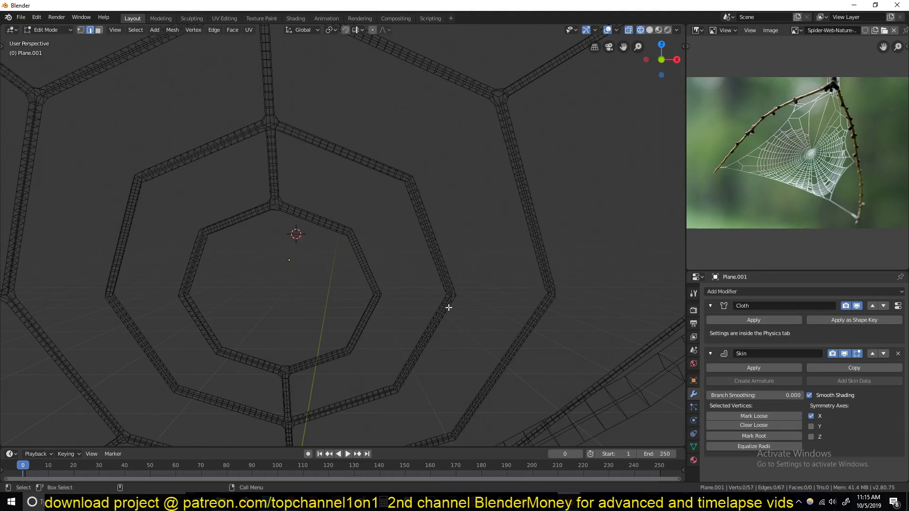
Join the inner, middle and outer rings with spoke edges between their upper-right vertices
key("a")
key("alt+a")
key("1")
right_click(341, 219)
key("f")
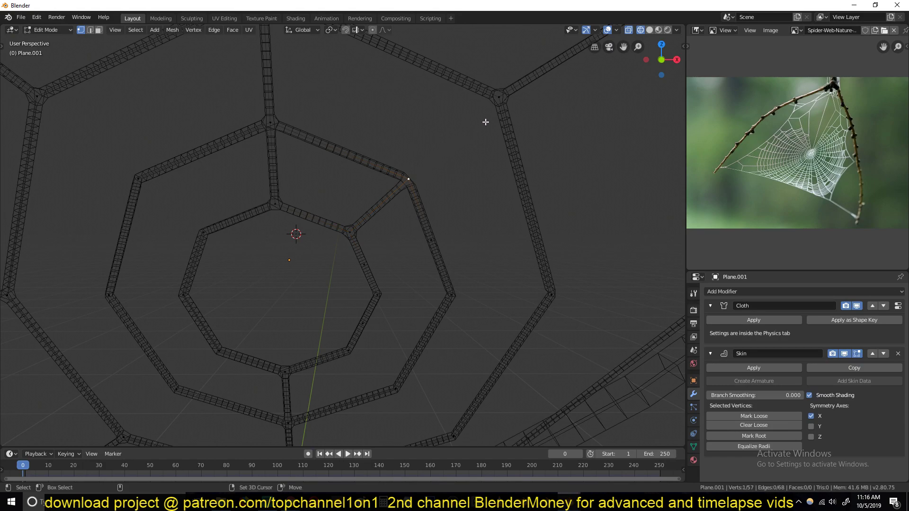
key("f")
Try to join the right-hand vertices of the middle and outer rings with a spoke edge
middle_click_drag(467, 241, 458, 171)
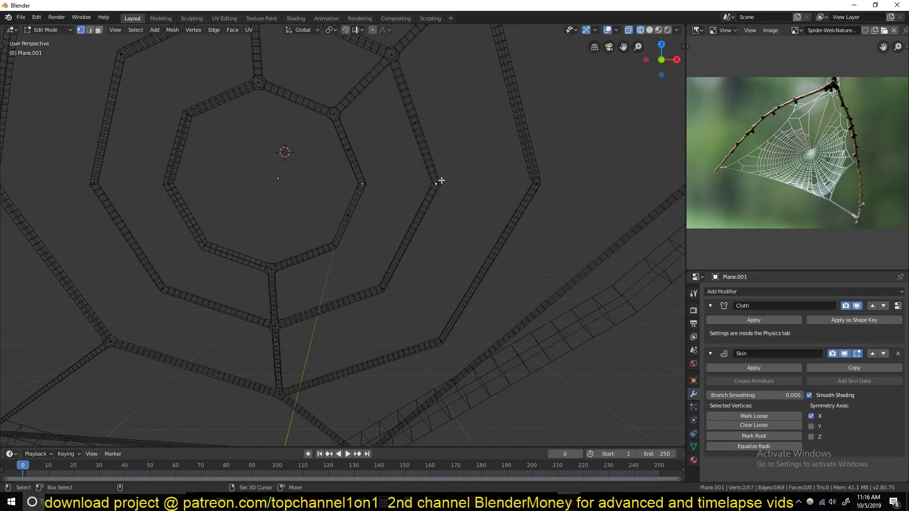
left_click(453, 183, "shift")
left_click(539, 181, "shift")
key("f")
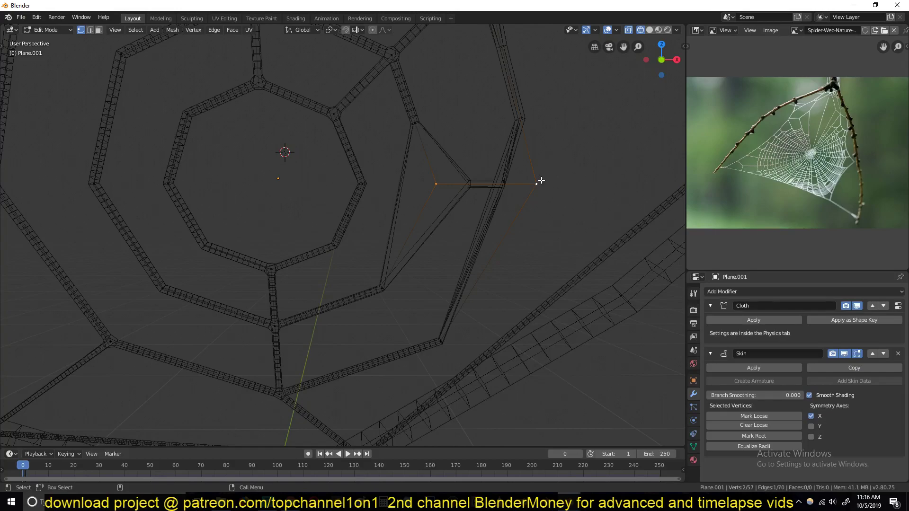
key("ctrl+z")
Recalculate the normals of the whole web mesh
middle_click_drag(453, 203, 426, 179)
key("a")
key("ctrl+n")
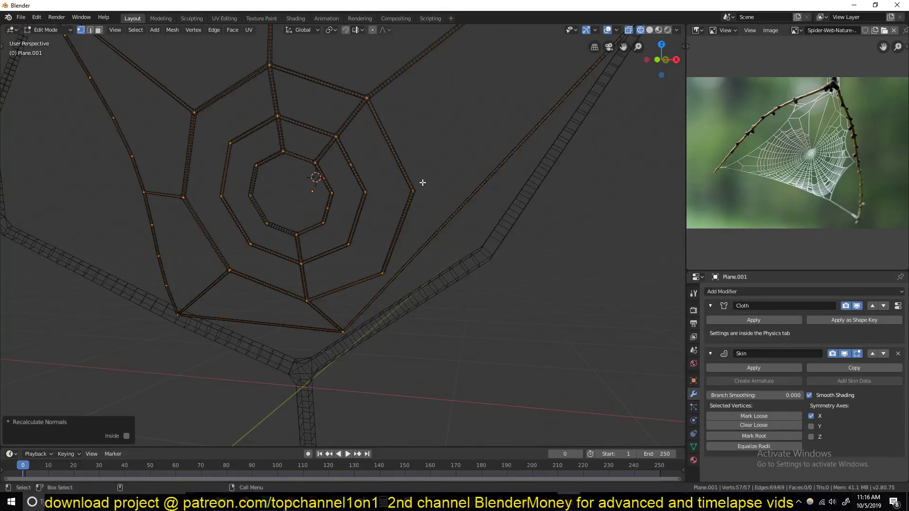
key("alt+a")
Join the three rings with spoke edges between their lower-right vertices
scroll(368, 203, "up", 3)
left_click(356, 251)
left_click(406, 296, "shift")
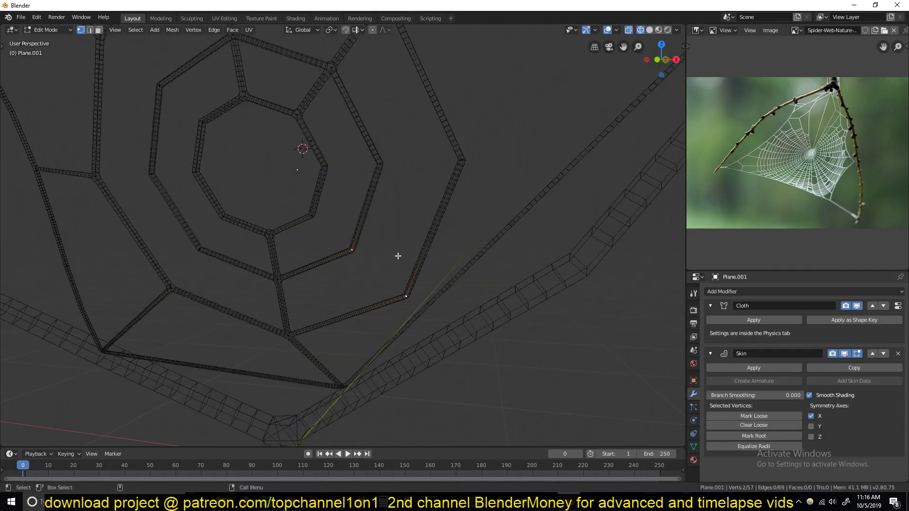
key("f")
left_click(318, 212)
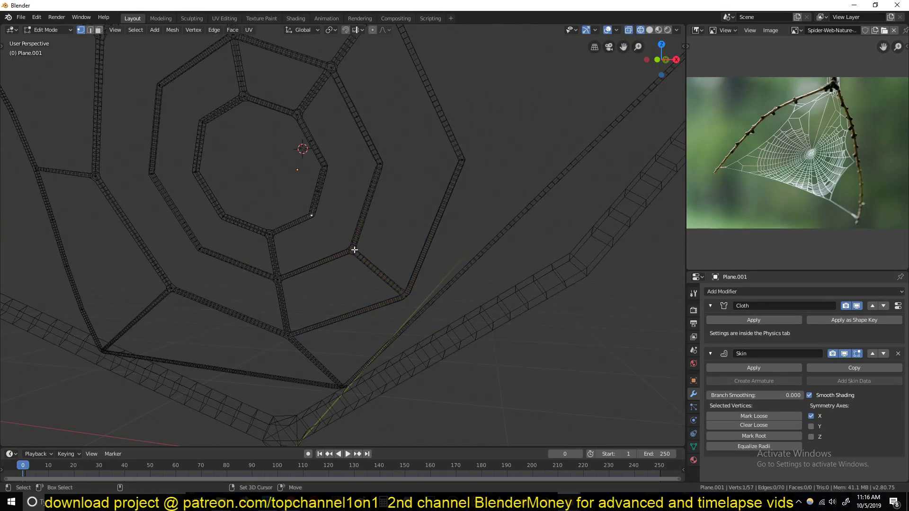
left_click(353, 249, "shift")
key("f")
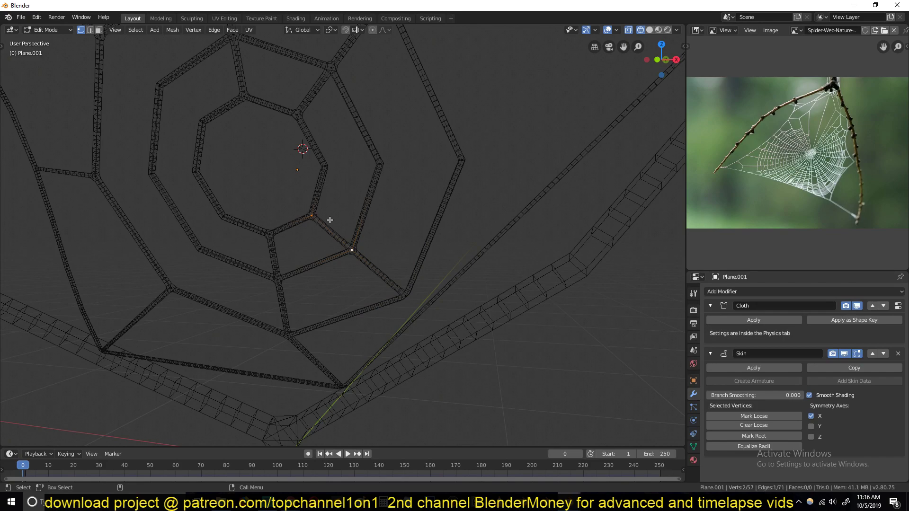
Join the three rings with spoke edges between their lower-left vertices
left_click(223, 216)
left_click(200, 248, "shift")
key("f")
scroll(300, 189, "up", 2)
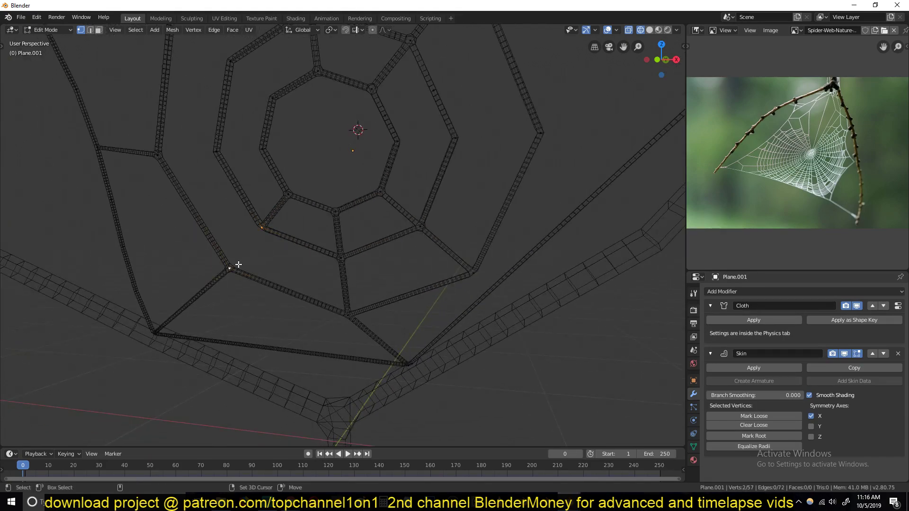
key("f")
Join the three rings with spoke edges between their leftmost vertices
left_click(158, 149)
left_click(220, 148, "shift")
key("f")
middle_click_drag(234, 142, 237, 214)
left_click(236, 230)
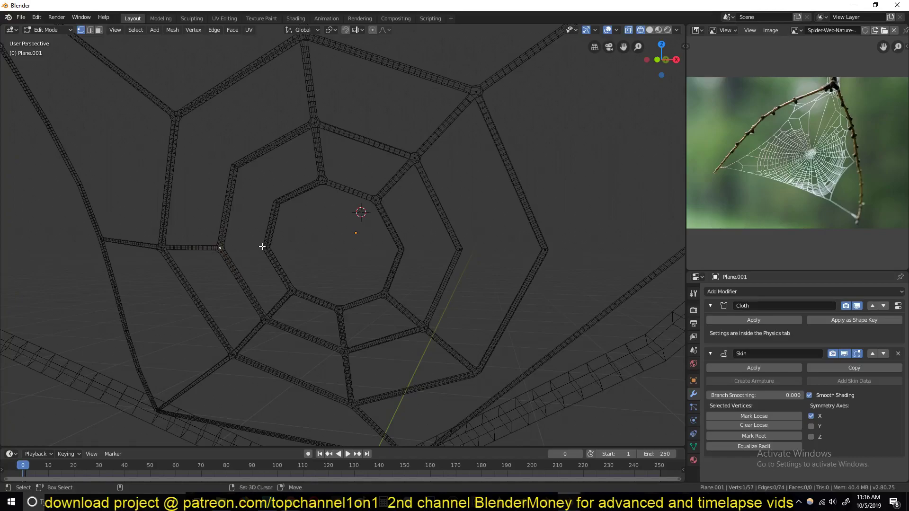
left_click(265, 247, "shift")
key("f")
Dissolve the extra vertices lying between the corners on the right side of the inner ring
left_click(396, 229)
left_click(472, 248)
left_click(402, 249, "shift")
left_click(396, 237)
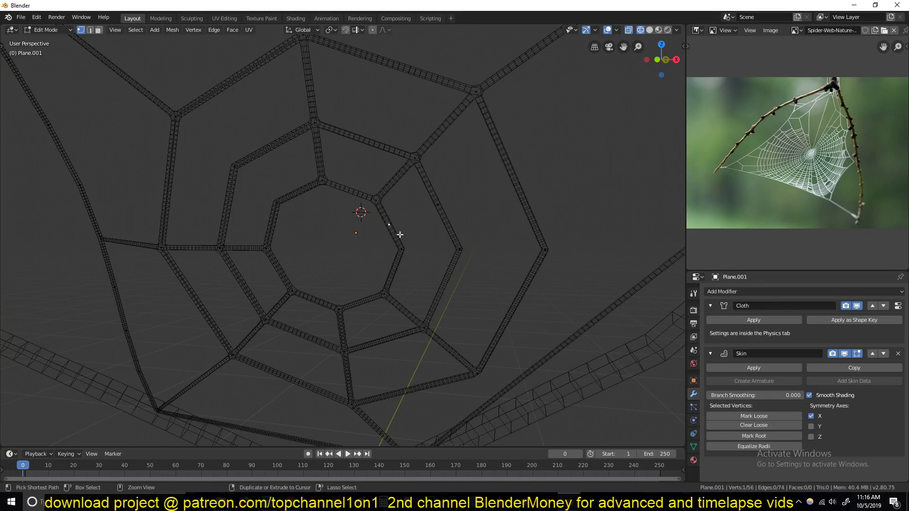
left_click(408, 250)
left_click(460, 251, "shift")
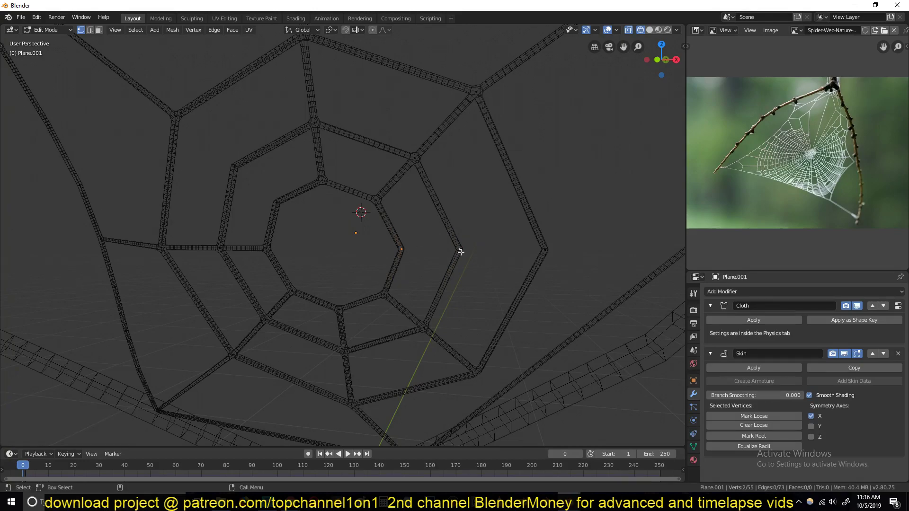
Delete the two inner ring edges that meet at its right-hand corner
key("alt+a")
key("2")
left_click(389, 231)
left_click(396, 260, "shift")
key("x")
left_click(403, 257)
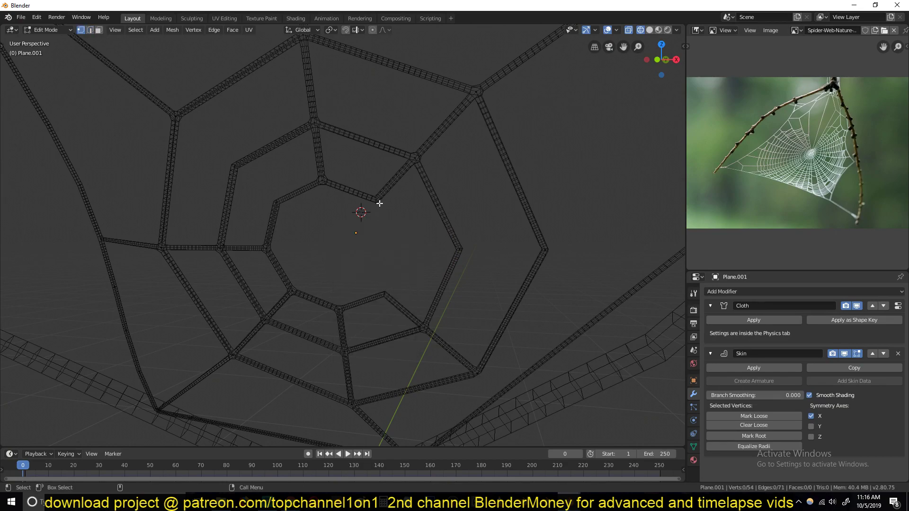
Close the gap in the inner ring with a new edge and subdivide that edge once
left_click(386, 278, "shift")
key("f")
right_click(401, 243)
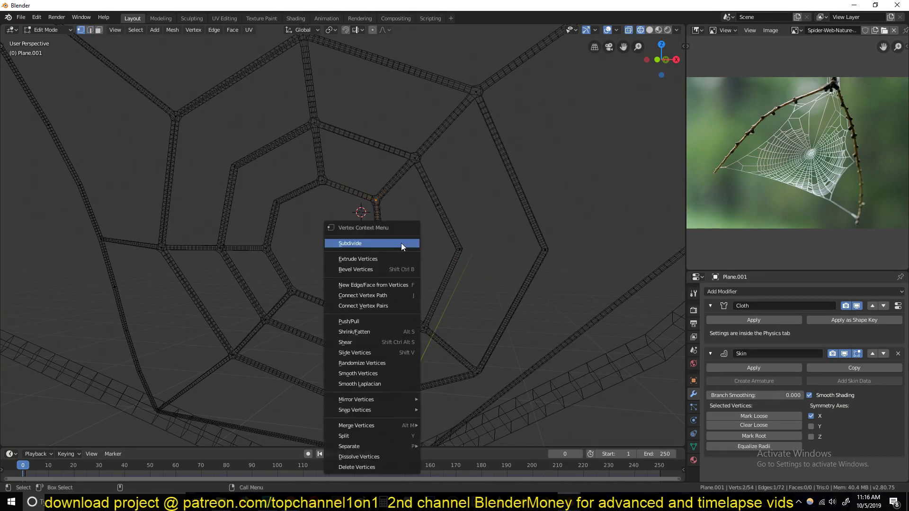
left_click(403, 245)
Move the midpoint of the inner ring's new edge outward about 0.084 m along X
left_click(390, 246)
key("g")
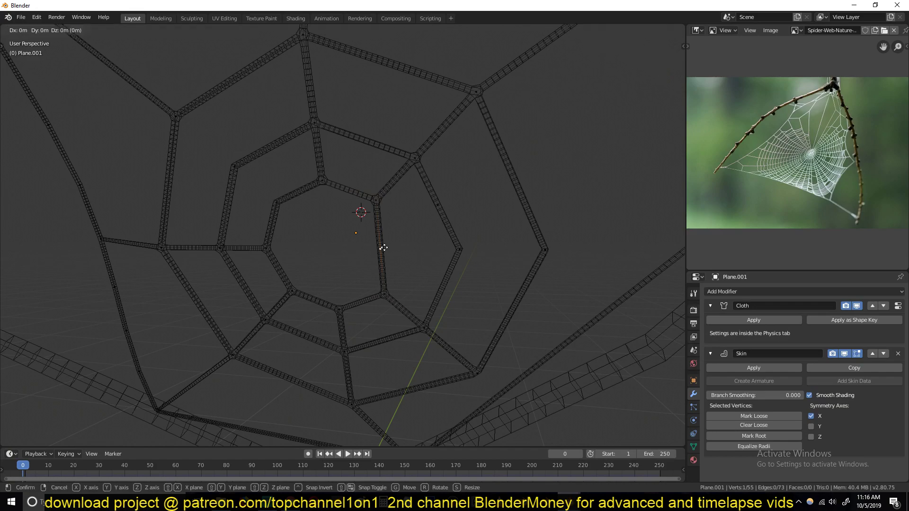
key("x")
left_click(455, 248)
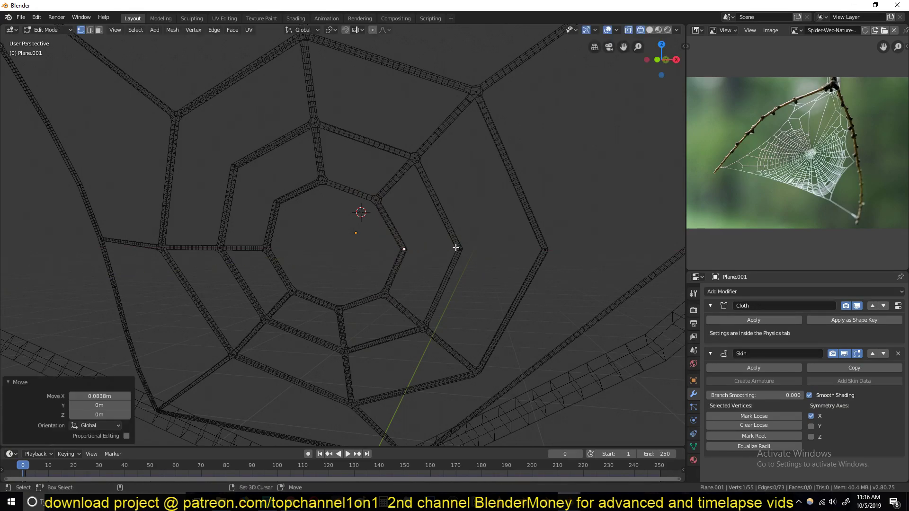
Try to join the inner ring's rebuilt right-hand corner to the middle ring's right-hand vertex with an edge
left_click(456, 247, "shift")
key("f")
key("ctrl+z")
key("ctrl+z")
key("ctrl+z")
key("ctrl+z")
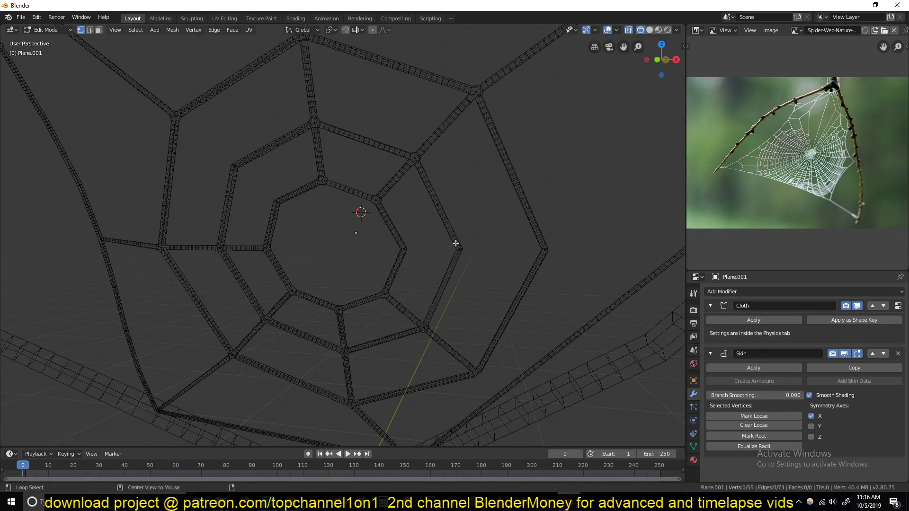
Delete the middle ring's edges on both sides of its right-hand corner
key("2")
key("x")
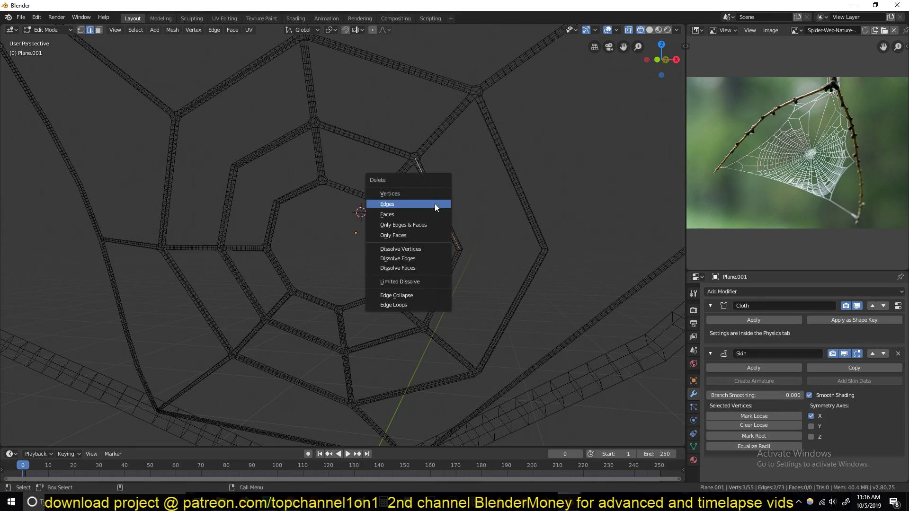
left_click(434, 204)
left_click(444, 274)
key("x")
left_click(445, 278)
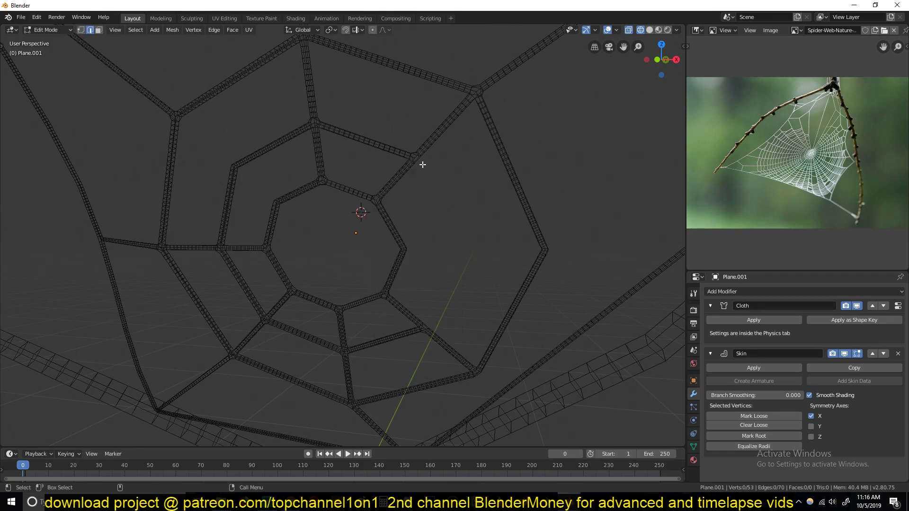
Close the middle ring's gap with an edge subdivided by one cut, and join its midpoint to the inner ring's right-hand corner
key("1")
left_click(414, 158)
left_click(425, 323, "shift")
key("f")
right_click(425, 239)
left_click(425, 239)
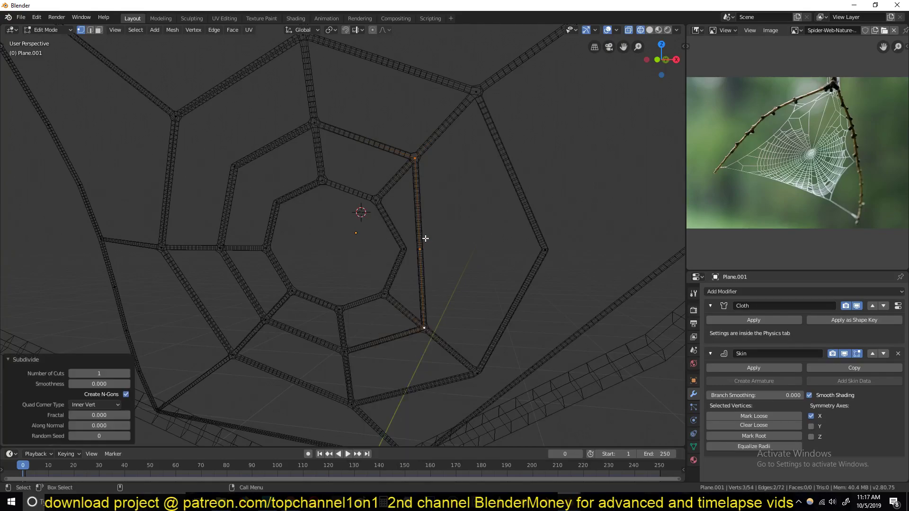
left_click(408, 248)
left_click(422, 251, "shift")
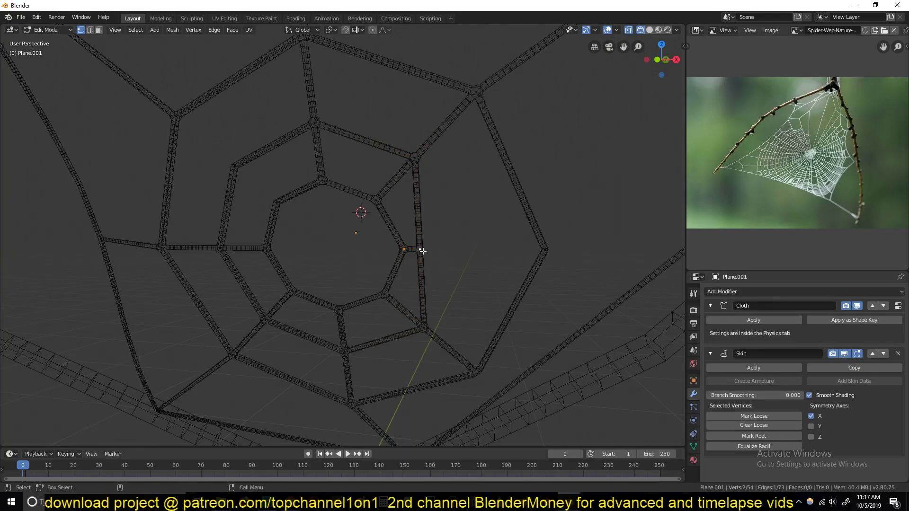
Try to join the middle ring's new midpoint to the outer ring's right-hand vertex with an edge
left_click(523, 253, "shift")
key("f")
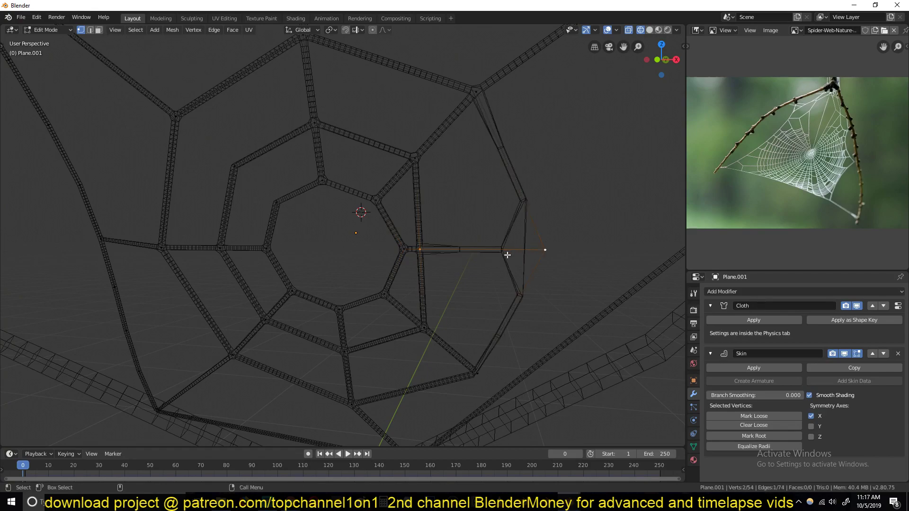
key("ctrl+z")
key("ctrl+z")
Move the middle ring's new midpoint outward about 0.15 m along X
key("g")
key("x")
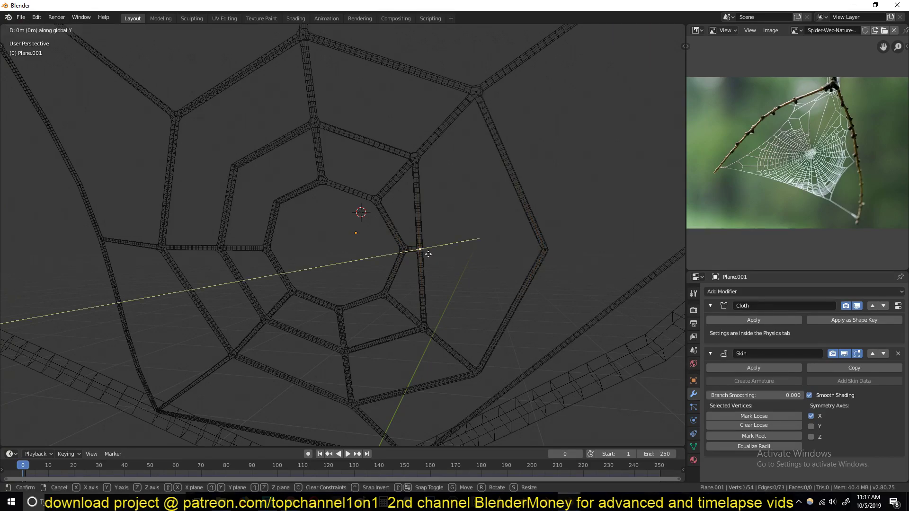
left_click(474, 257)
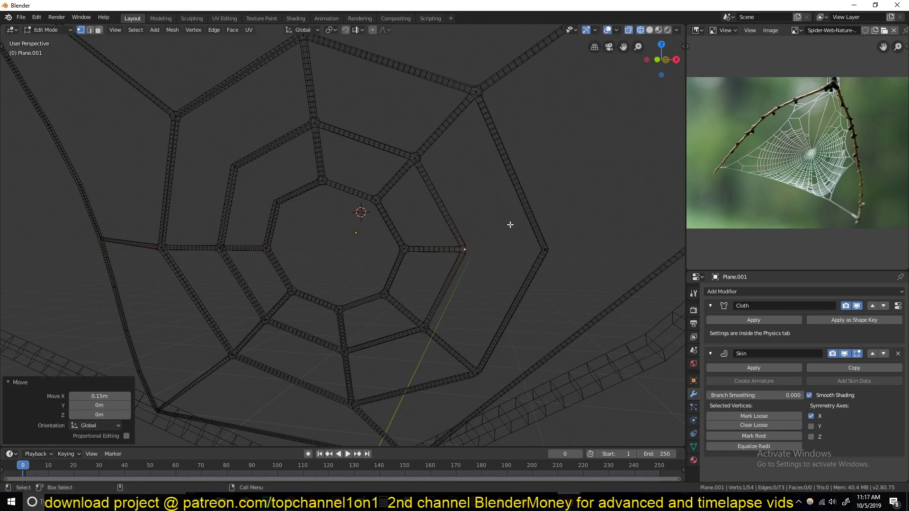
Delete the two outer ring edges that meet at its right-hand corner
key("2")
left_click(515, 211)
left_click(505, 292, "shift")
key("x")
left_click(505, 291)
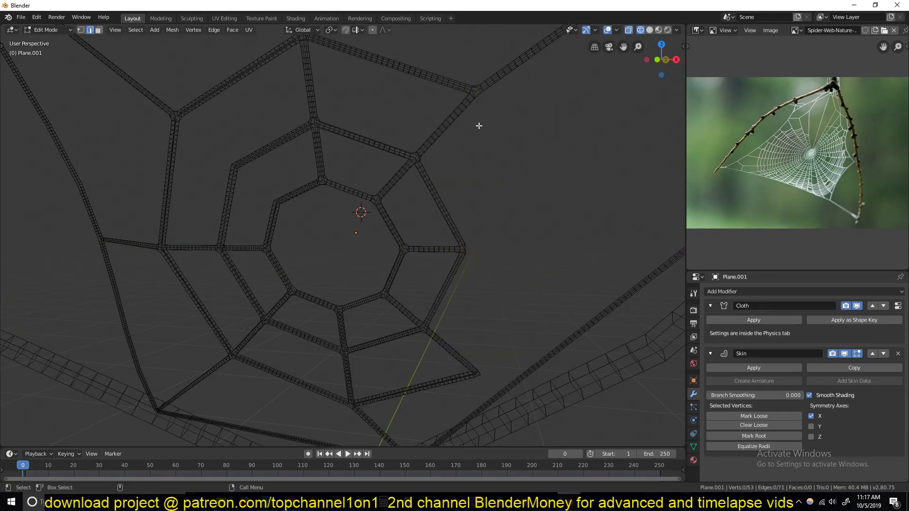
Close the gap in the outer ring with a new edge and subdivide that edge once
key("1")
key("f")
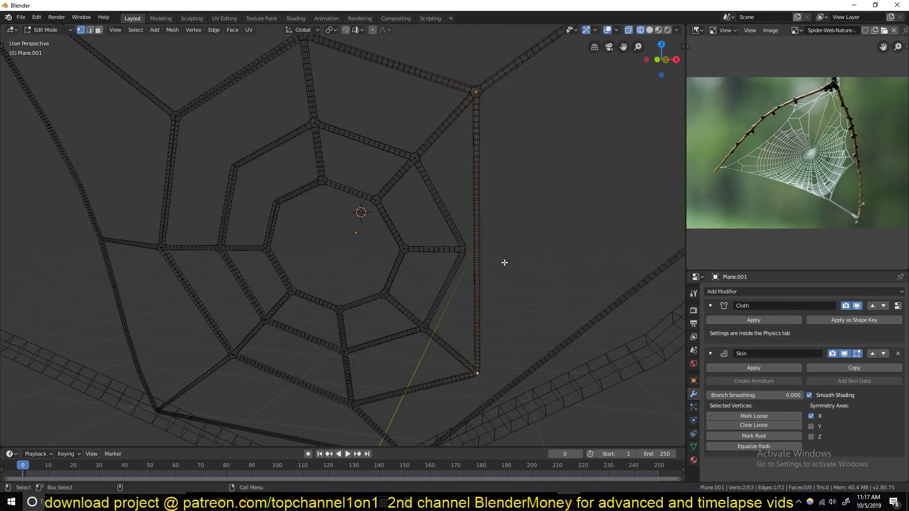
right_click(491, 227)
left_click(490, 223)
Move the outer ring's new midpoint about 0.155 m along X and join it to the middle ring's right-hand corner
left_click(477, 252)
key("g")
key("y")
key("x")
left_click(521, 254)
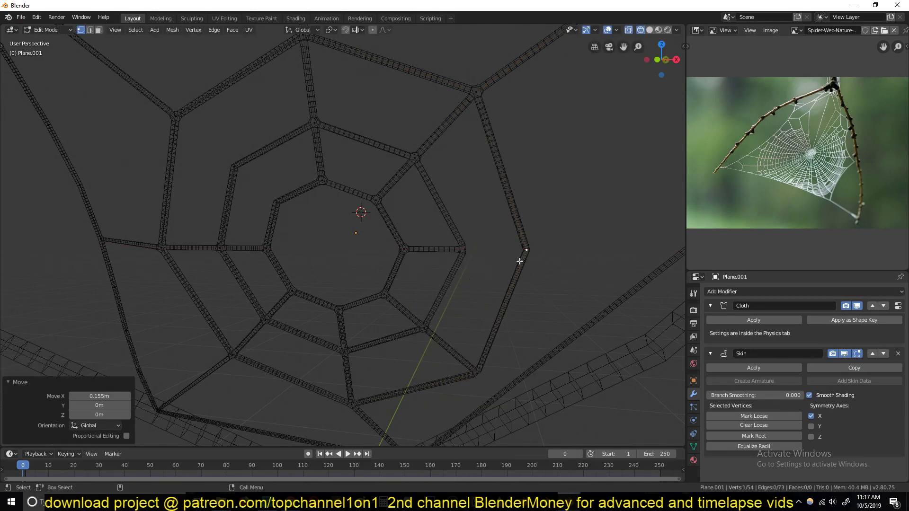
scroll(541, 258, "down", 8)
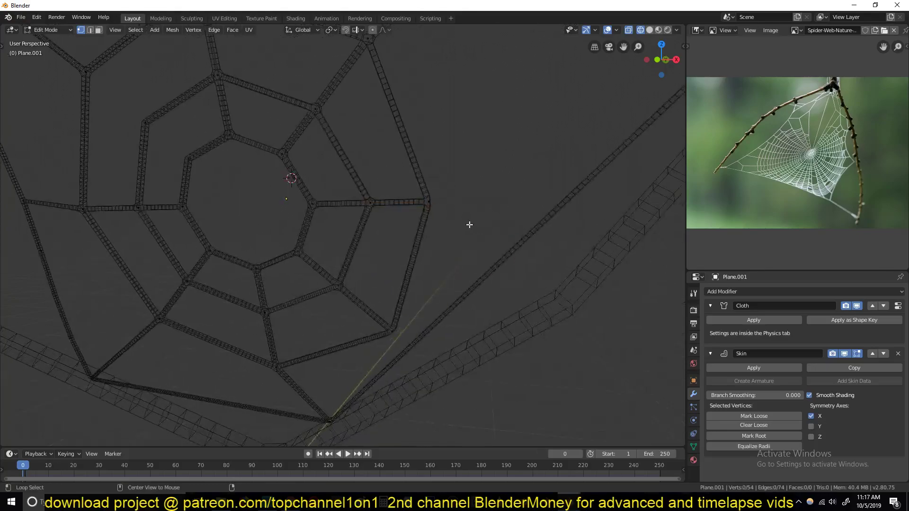
Play the web's cloth simulation in Object Mode and examine it in solid shading
key("Tab")
key("space")
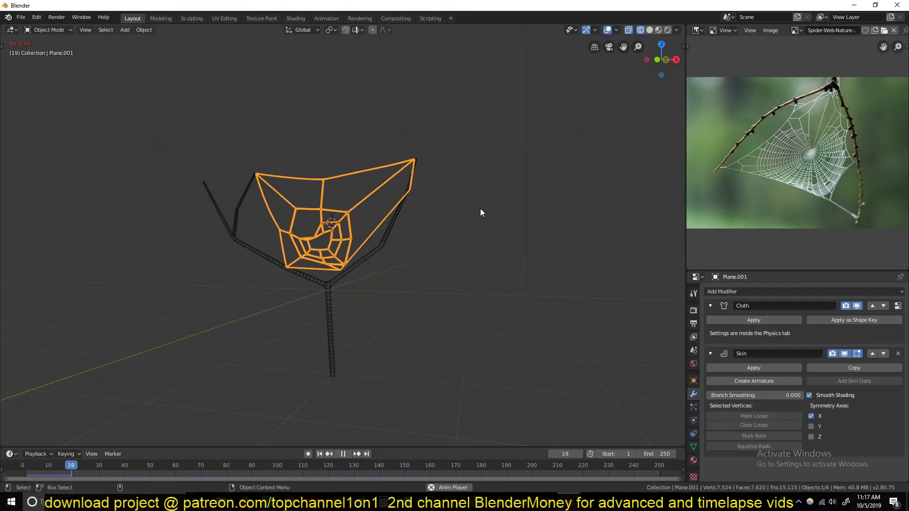
key("shift+z")
scroll(389, 180, "up", 5)
key("alt+a")
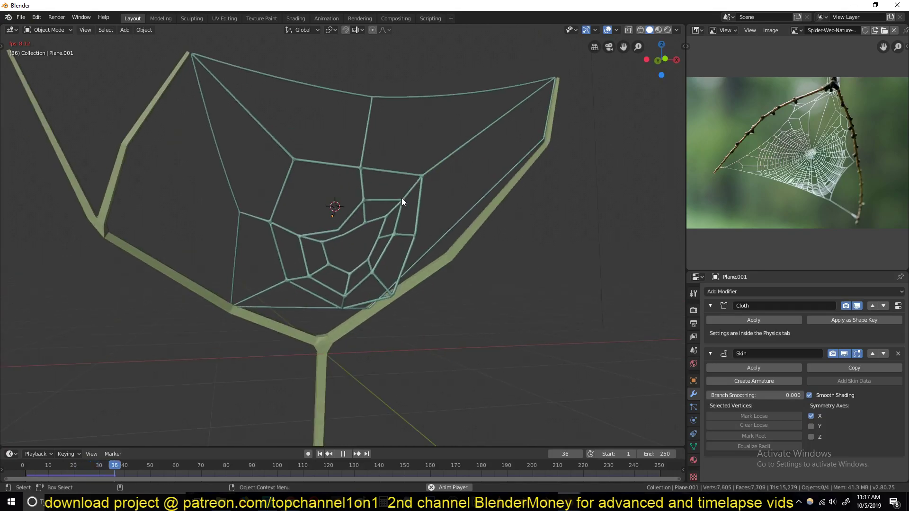
Subdivide the web's rings, spokes and its bottom and right-hand frame strands with 4 cuts, using edge selection in wireframe
key("Escape")
left_click(450, 226)
key("Tab")
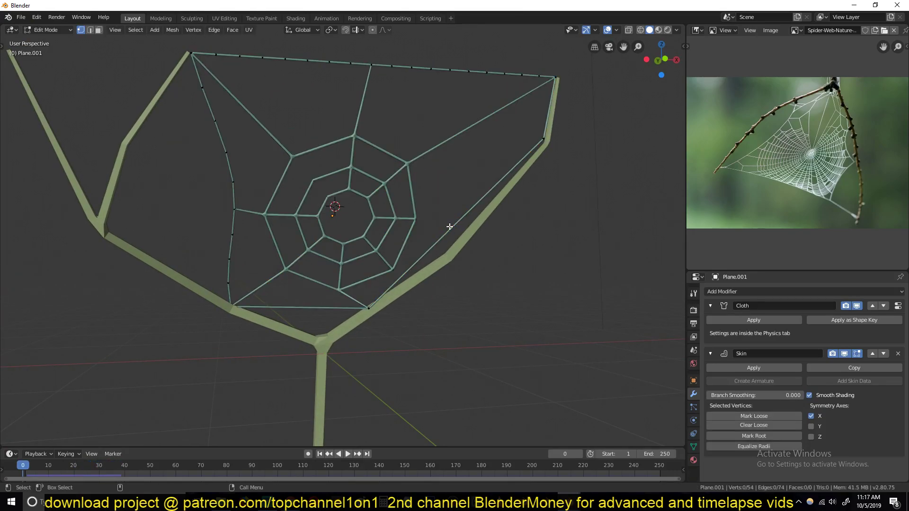
key("2")
key("shift+z")
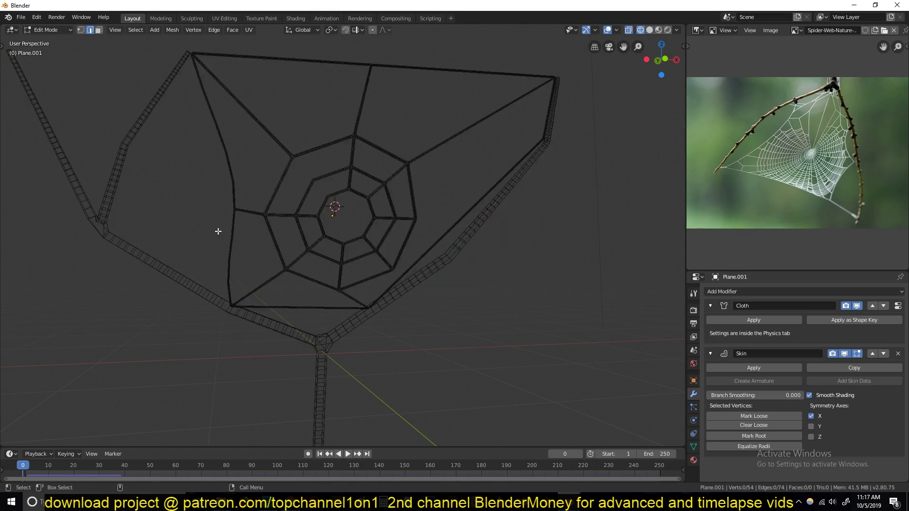
left_click(432, 262)
key("c")
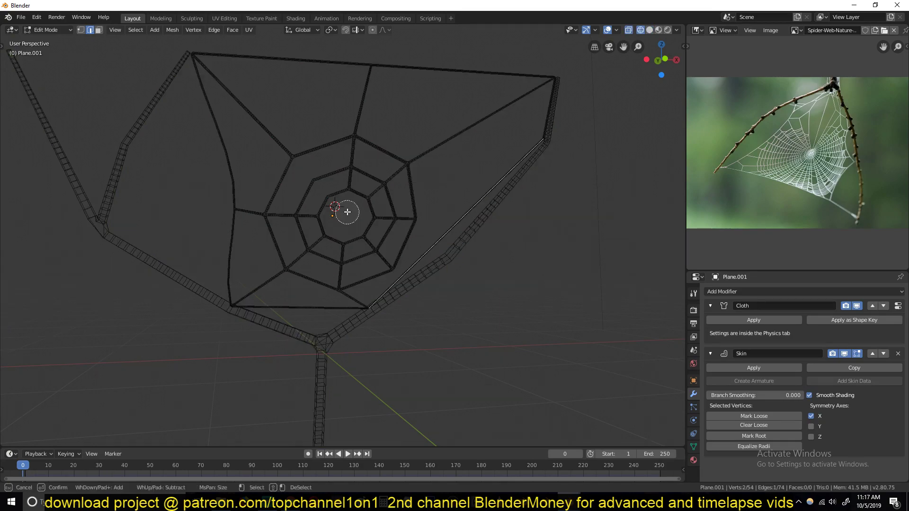
scroll(340, 204, "down", 8)
mouse_move(335, 199)
left_mouse_down()
mouse_move(321, 183)
mouse_move(315, 275)
mouse_move(374, 286)
mouse_move(447, 185)
mouse_move(440, 172)
mouse_move(537, 148)
left_mouse_up()
right_click(537, 148)
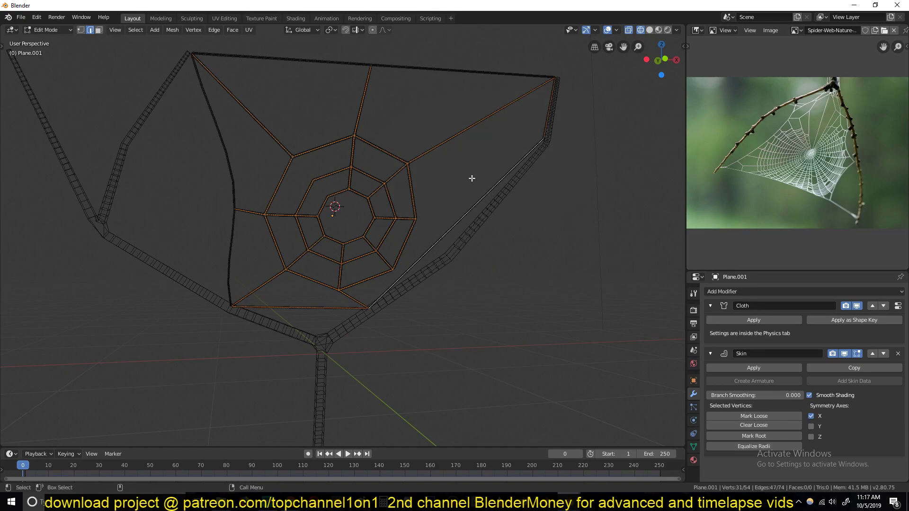
right_click(470, 178)
left_click(469, 178)
right_click(470, 177)
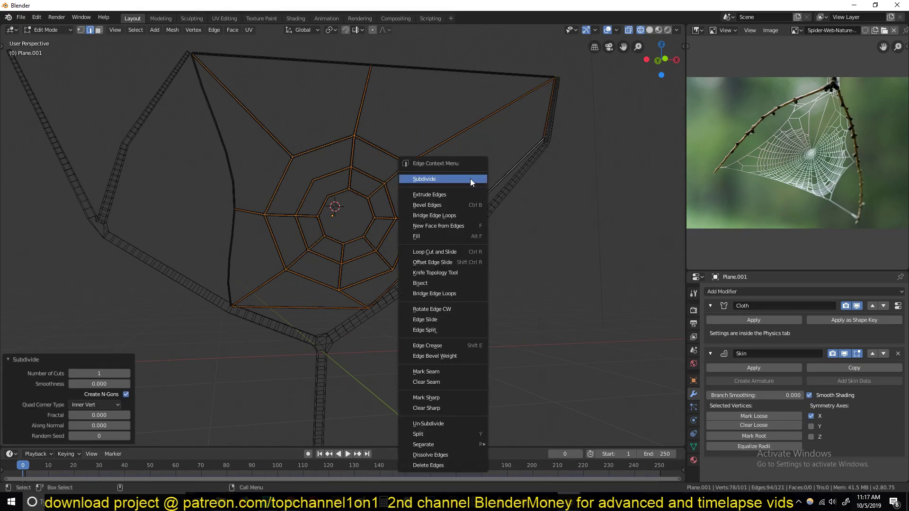
left_click(128, 374)
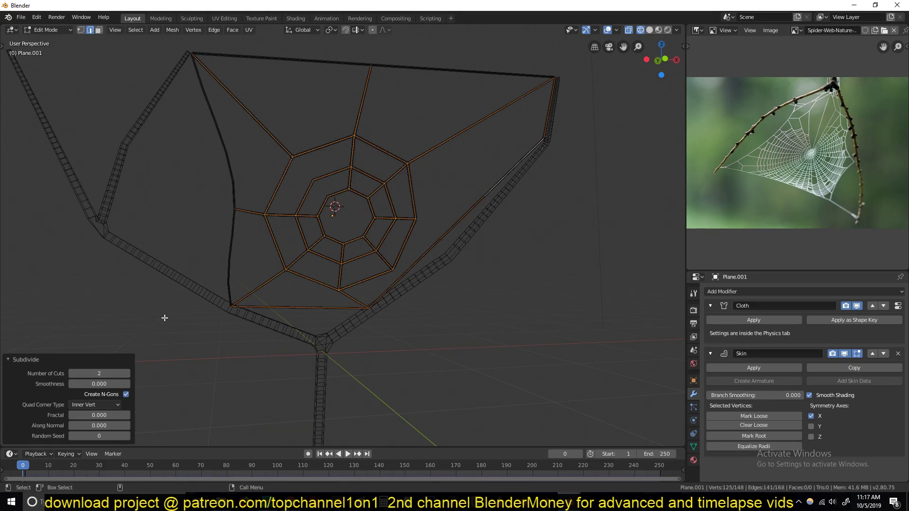
left_click(128, 374)
left_click(128, 373)
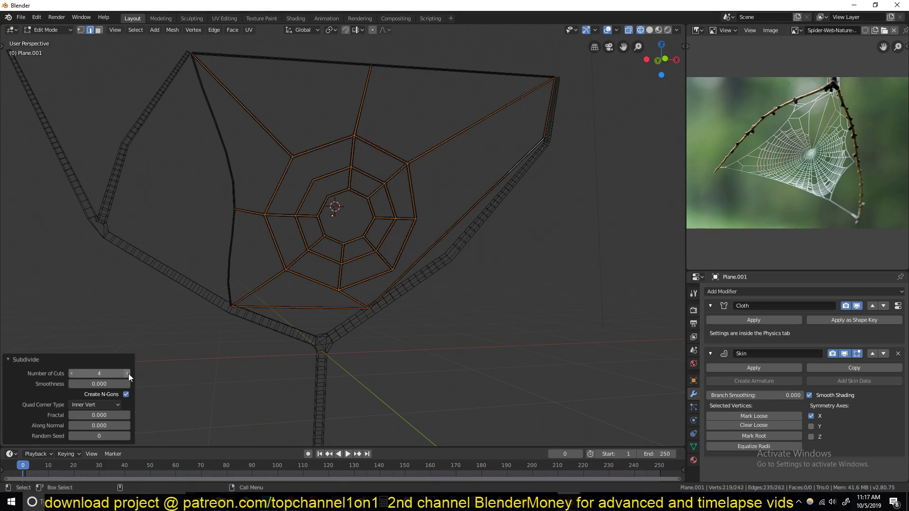
Play the subdivided web's cloth simulation in Object Mode and examine how the strands hang
key("Tab")
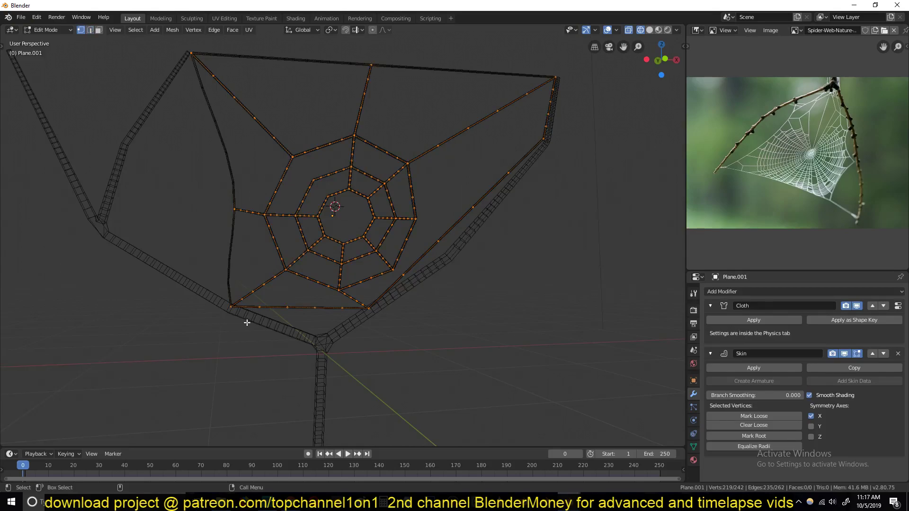
key("space")
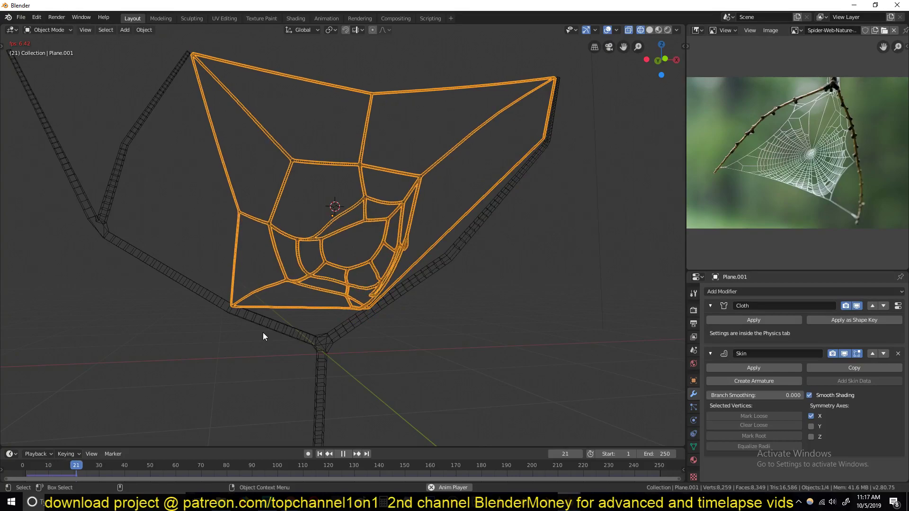
key("Escape")
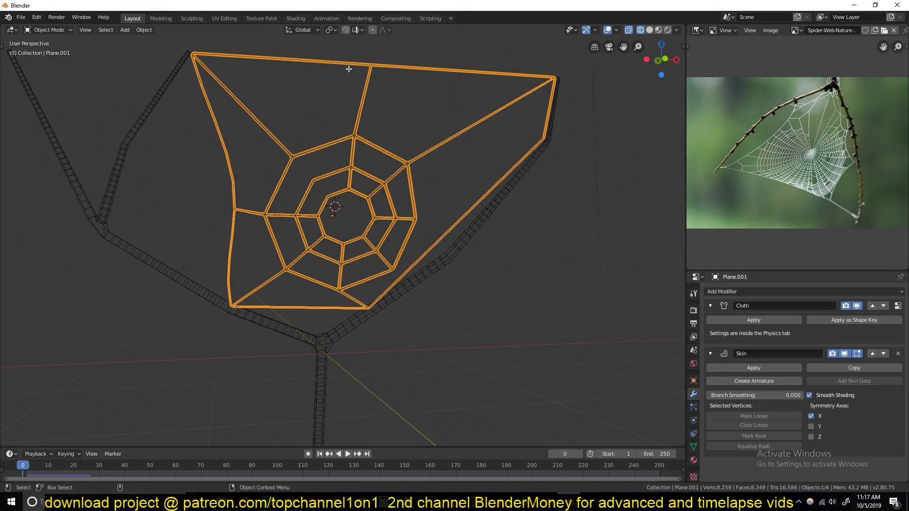
key("Tab")
left_click(307, 61)
key("Tab")
key("space")
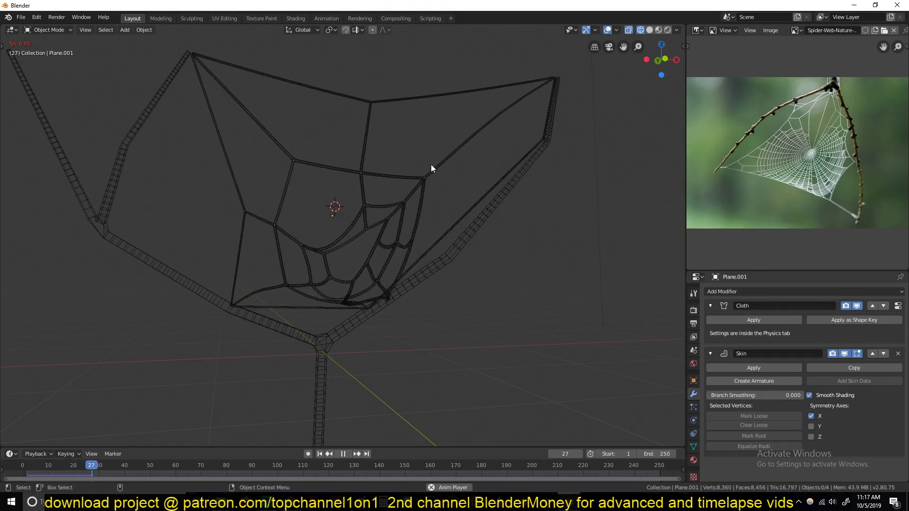
key("space")
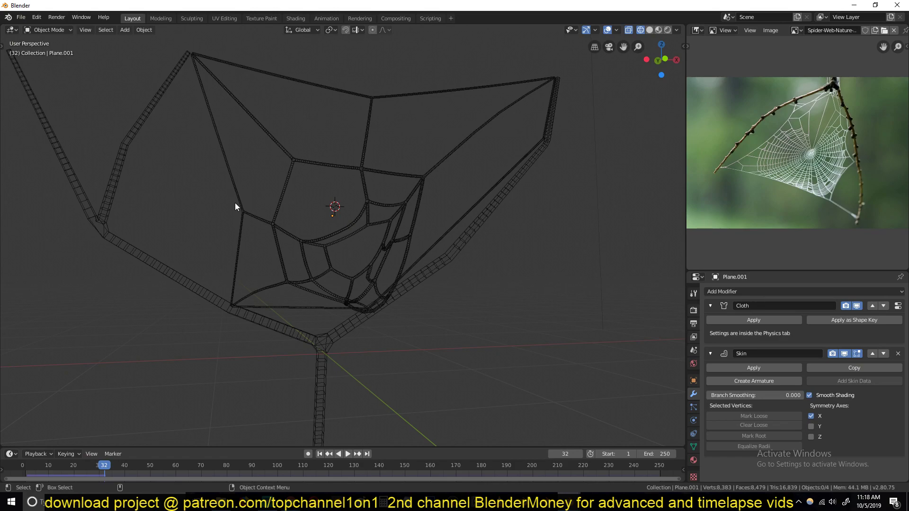
Join the outer ring's upper-left corner and its lower-left side to the left frame strand with two new edges
left_click(235, 220)
key("Tab")
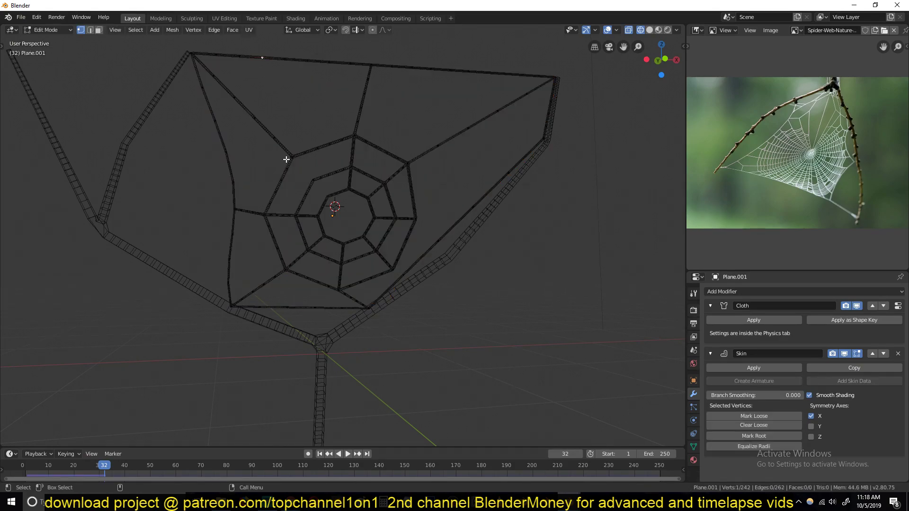
left_click(288, 158)
left_click(227, 153, "shift")
key("j")
key("f")
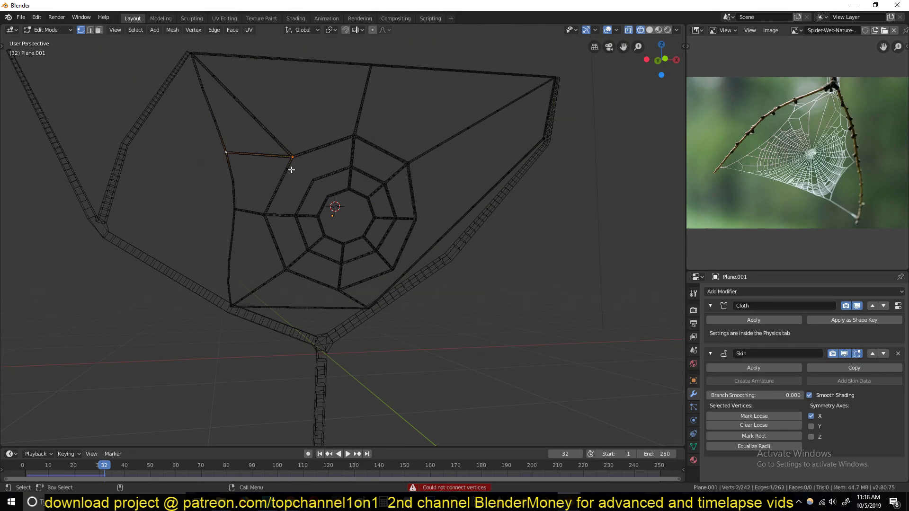
left_click(275, 248)
left_click(237, 253, "shift")
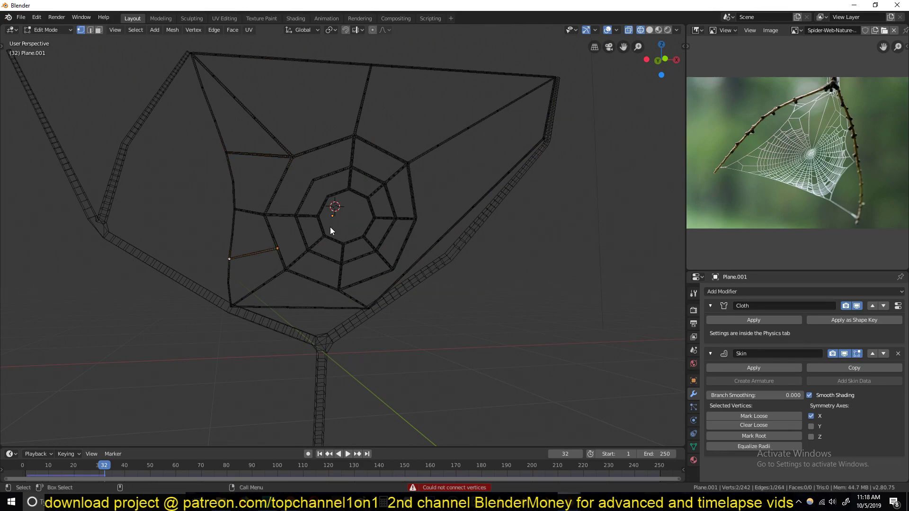
Replay the web's cloth simulation from the start in solid shading and examine the new connections from several angles
key("Tab")
key("space")
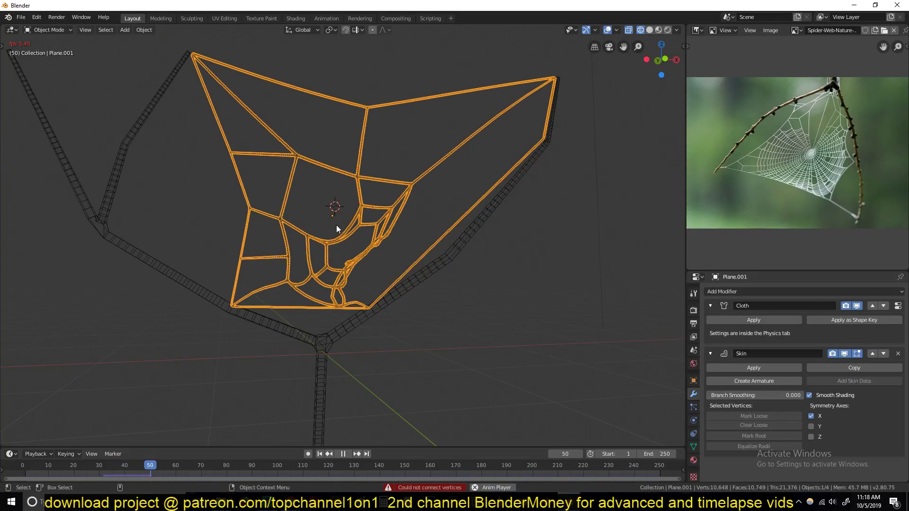
key("shift+Left")
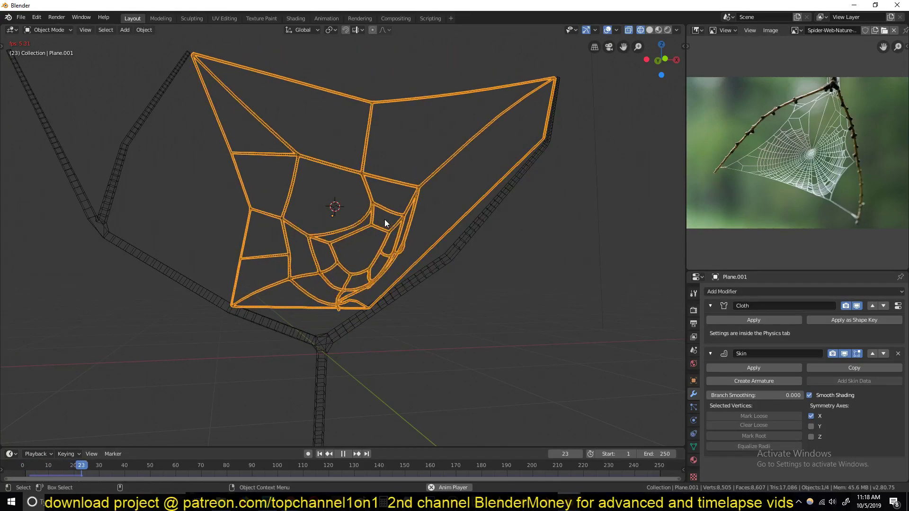
key("z")
left_click(537, 221)
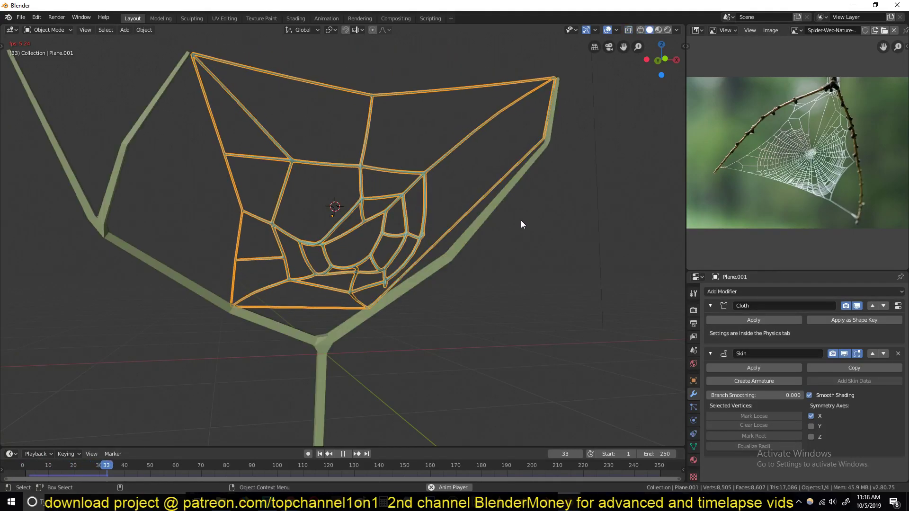
left_click(512, 220)
middle_click_drag(455, 222, 430, 209)
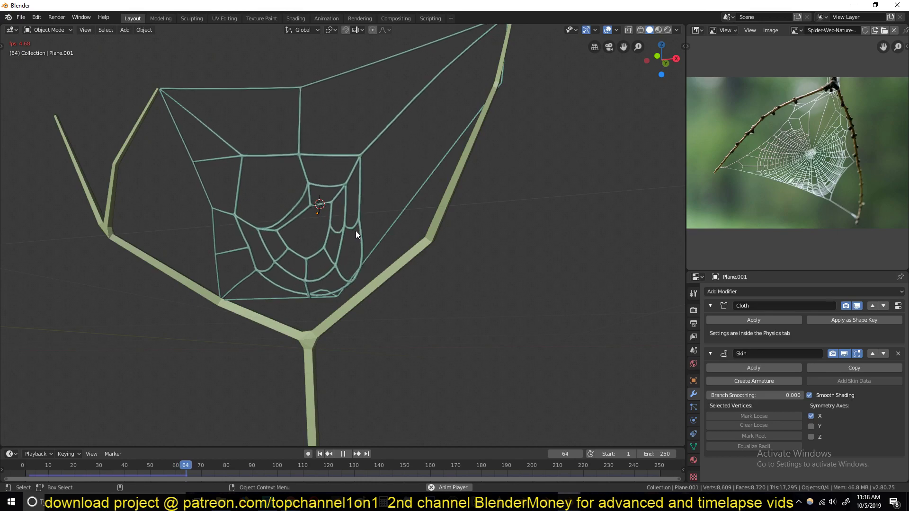
key("space")
middle_click_drag(330, 240, 350, 250)
Show the web in wireframe in Edit Mode and try to select the bottom strand's vertices from corner to corner
left_click(301, 286)
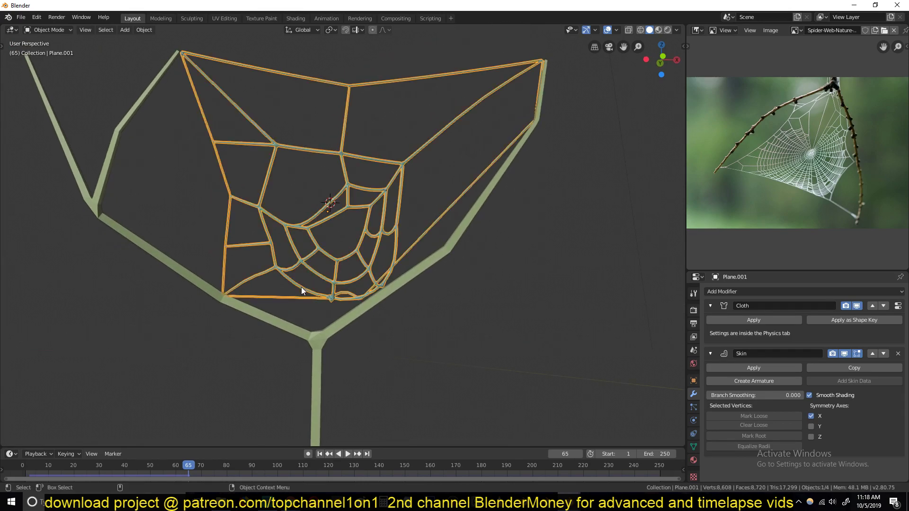
key("Tab")
scroll(296, 302, "up", 6)
key("z")
left_click(152, 236)
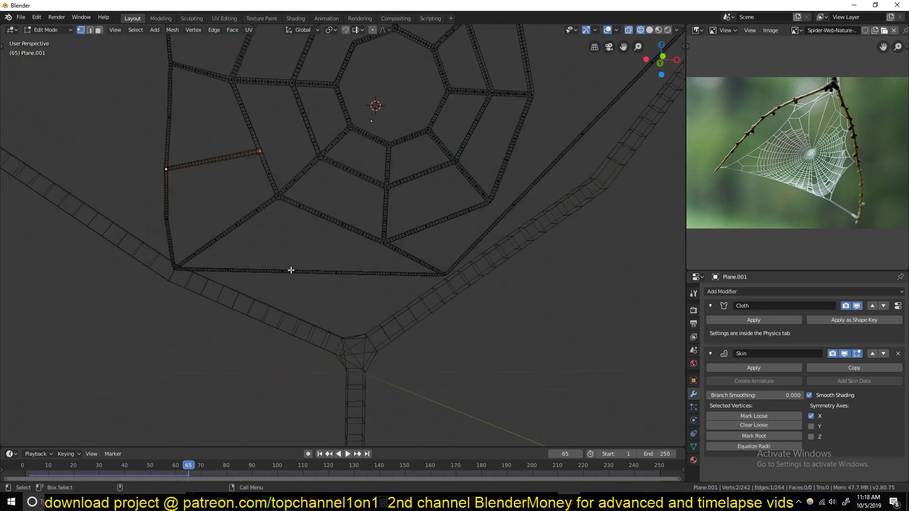
left_click(190, 268)
left_click(410, 273, "ctrl")
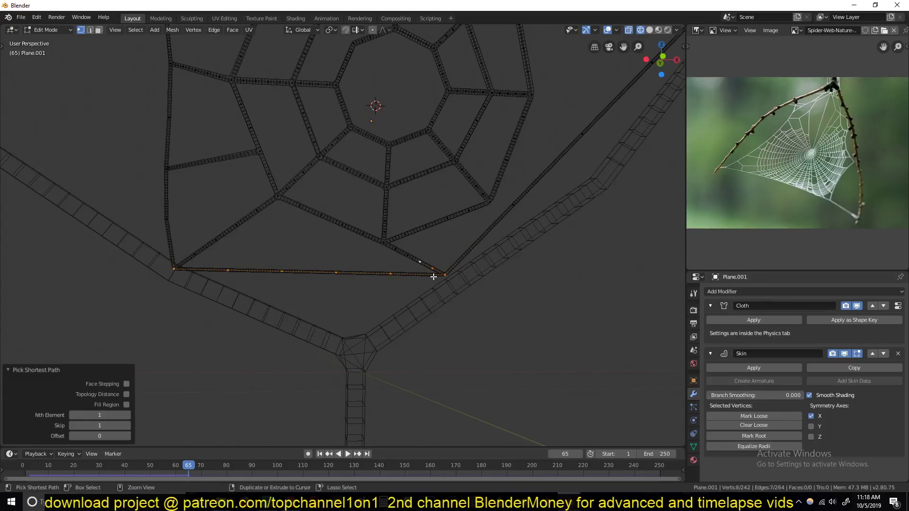
left_click(428, 277)
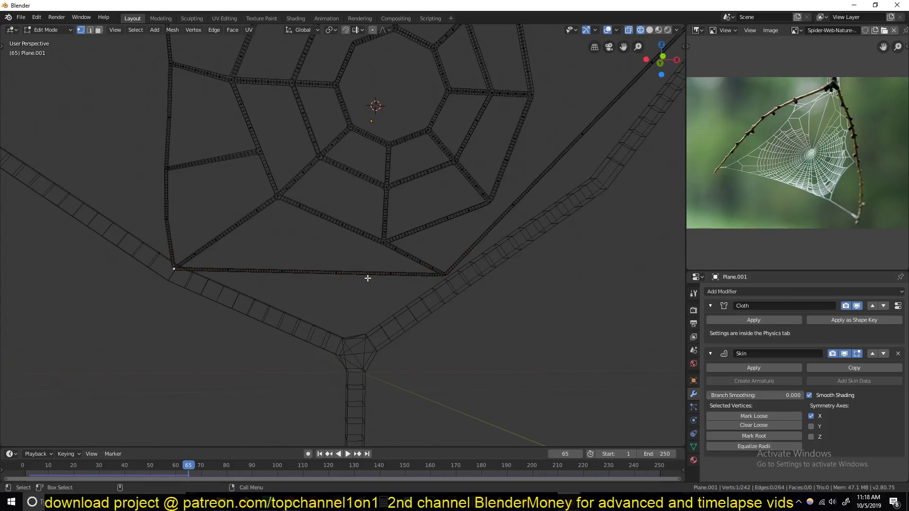
left_click(445, 275, "ctrl")
key("Tab")
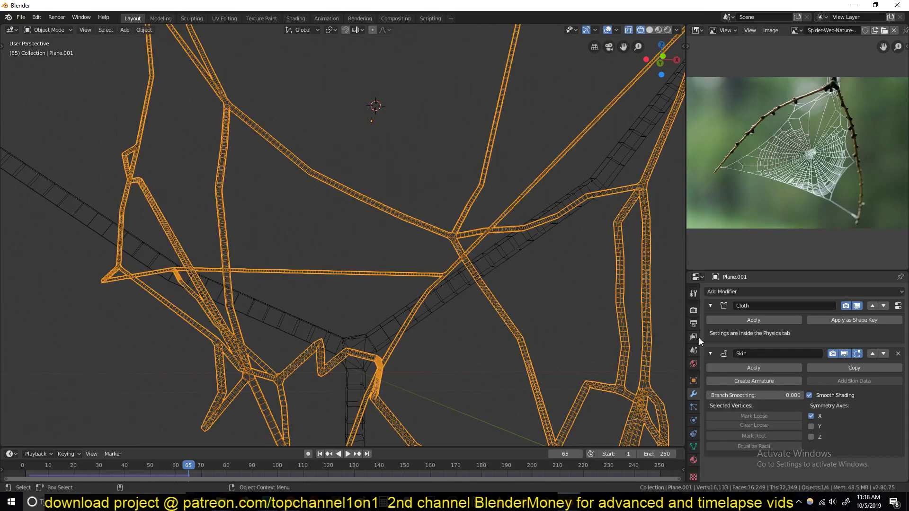
Hide the web's Skin modifier in the viewport and replay the cloth simulation from the start
left_click(844, 354)
scroll(365, 245, "down", 4)
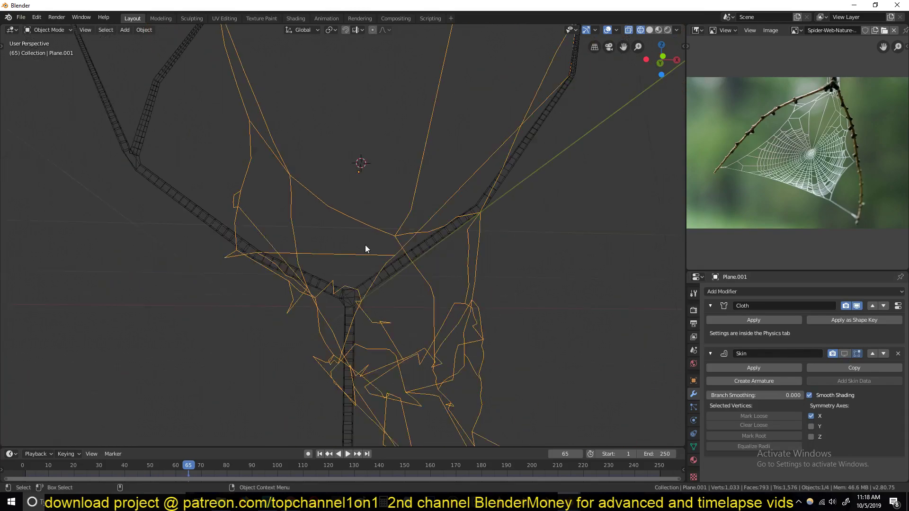
left_click(20, 471)
key("space")
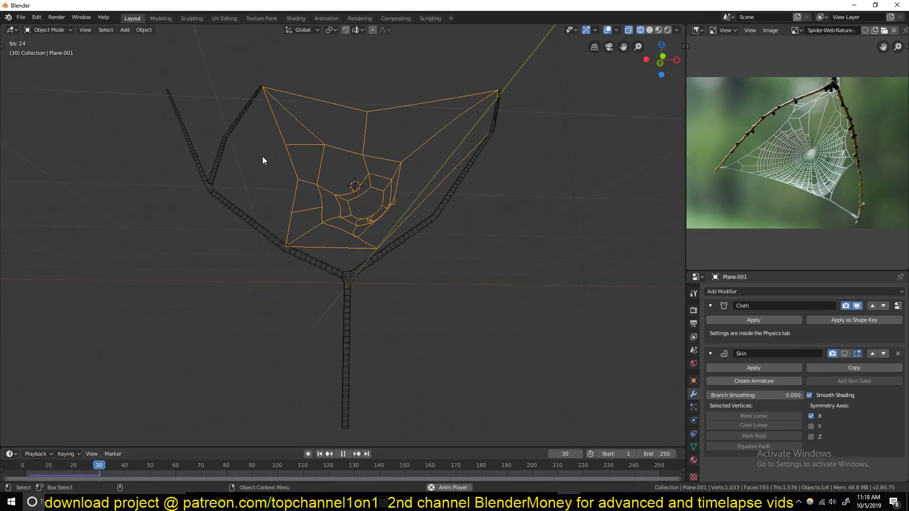
scroll(263, 158, "up", 2)
middle_click_drag(264, 158, 252, 218, "shift")
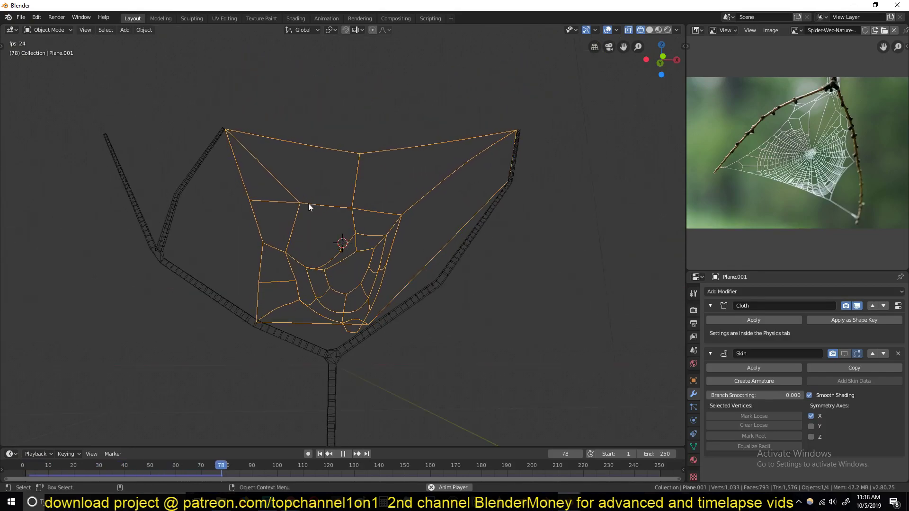
middle_click_drag(308, 203, 299, 237, "shift")
key("Escape")
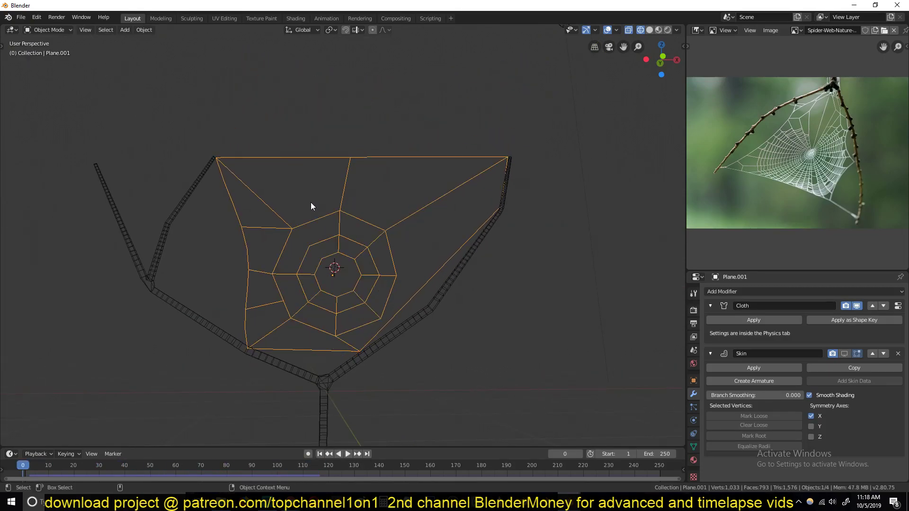
Join the outer ring's vertex just right of its upper-left corner to the top strand with a new edge
key("Tab")
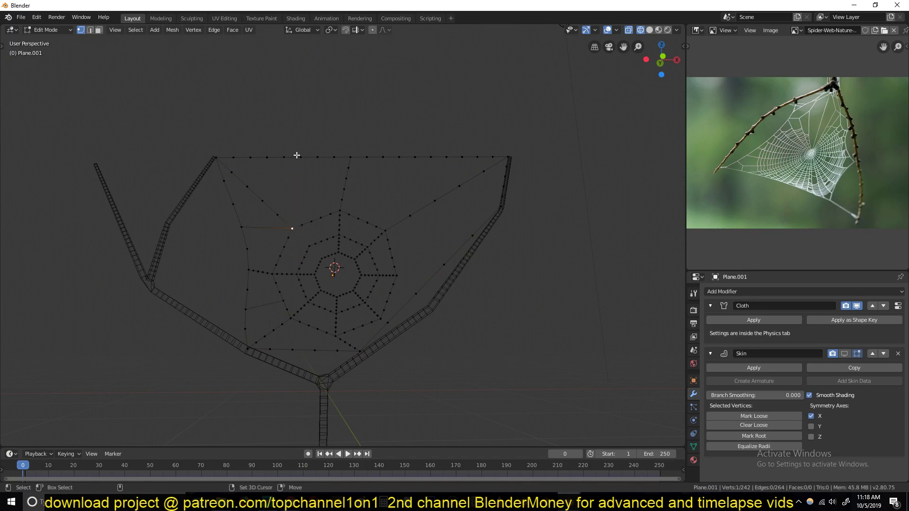
left_click(289, 158, "shift")
key("j")
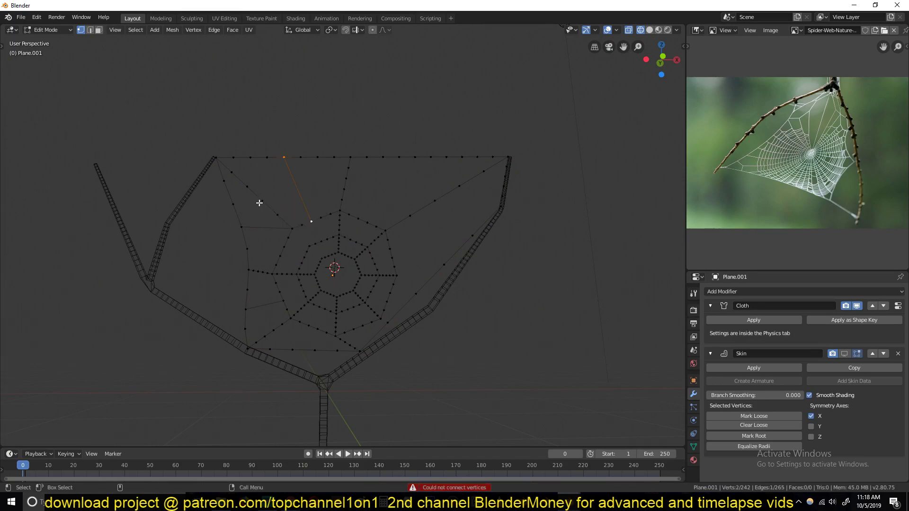
Delete the connecting edges along the upper-left spoke and check the web by playing its cloth simulation
left_click(278, 213, "ctrl")
key("x")
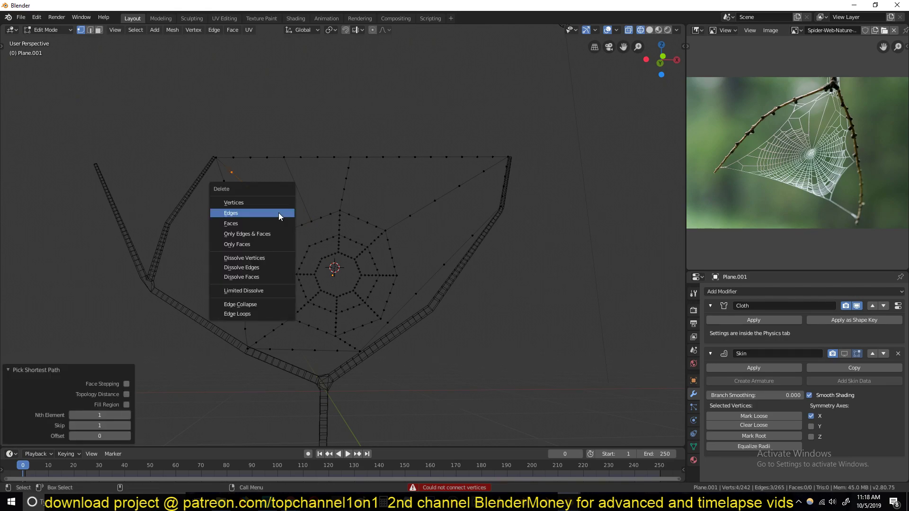
left_click(278, 213)
left_click(233, 174, "shift")
left_click(278, 214, "shift")
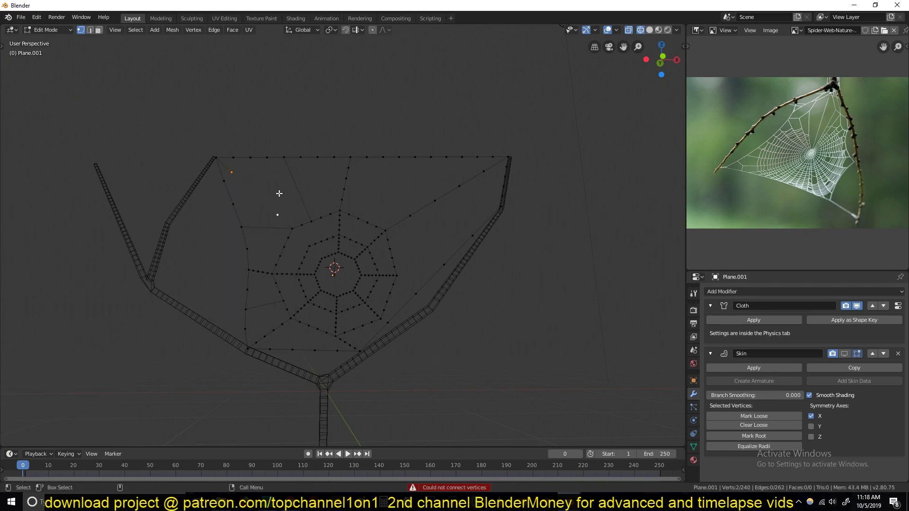
key("Tab")
key("space")
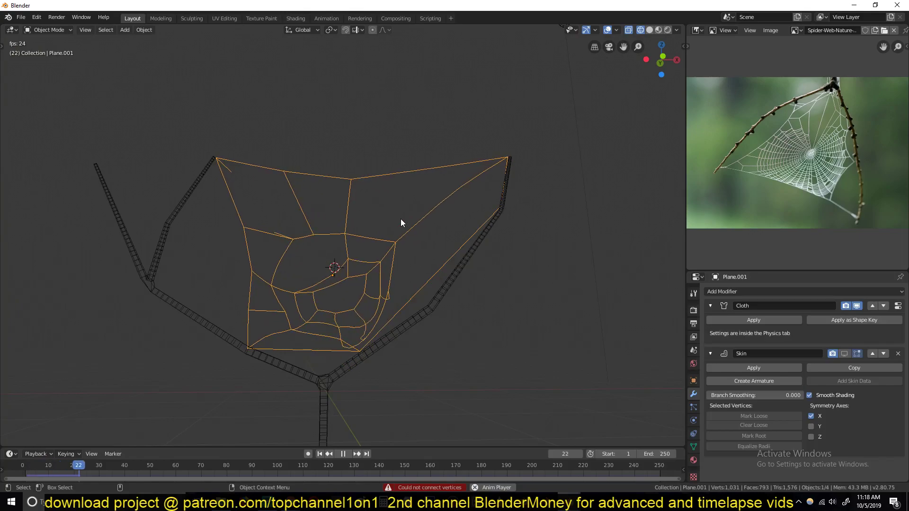
key("Escape")
Delete the two leftover vertices at the ends of the removed upper-left spoke section
key("Tab")
key("x")
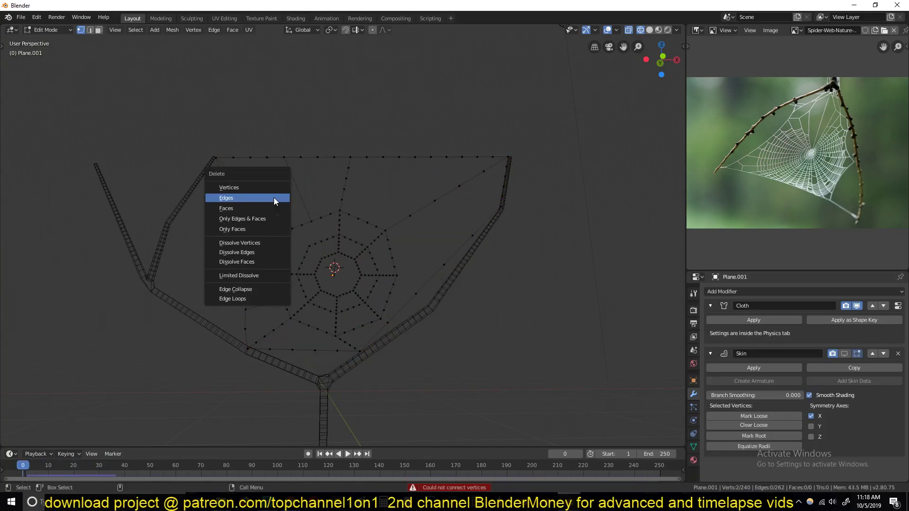
left_click(277, 188)
key("Tab")
key("Tab")
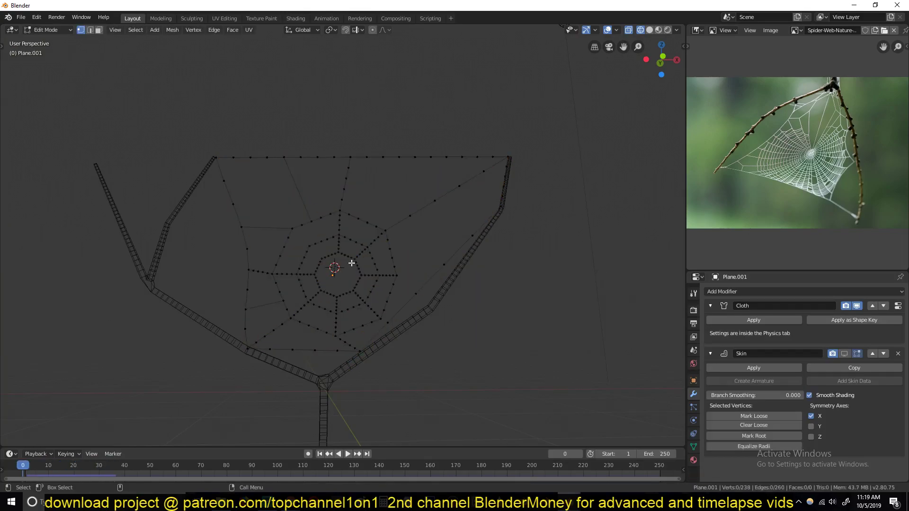
Select the vertices assigned to the web's vertex group to check which parts of the web are pinned
key("a")
left_click(694, 447)
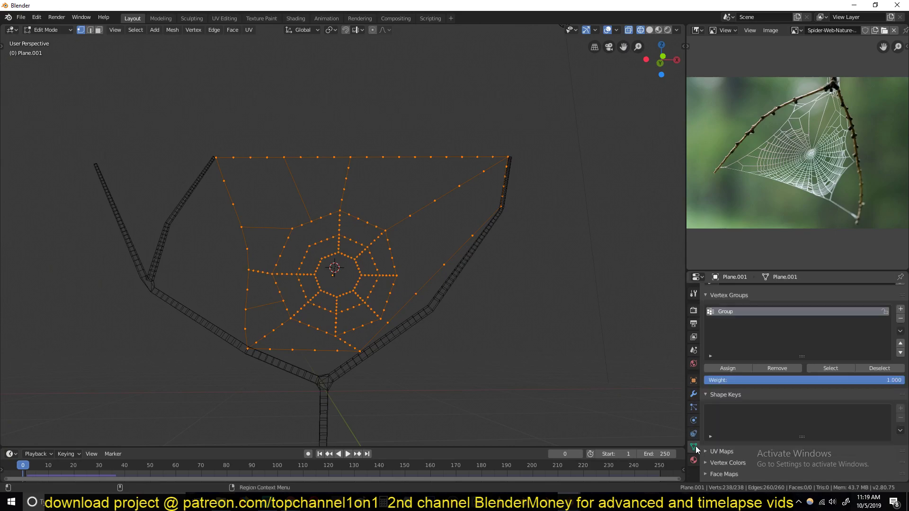
left_click(478, 296)
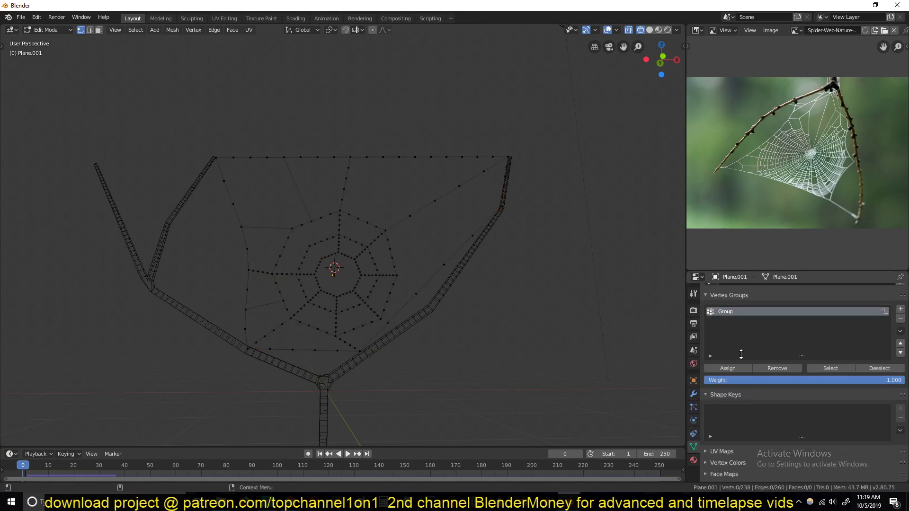
left_click(830, 369)
middle_click_drag(416, 209, 402, 225)
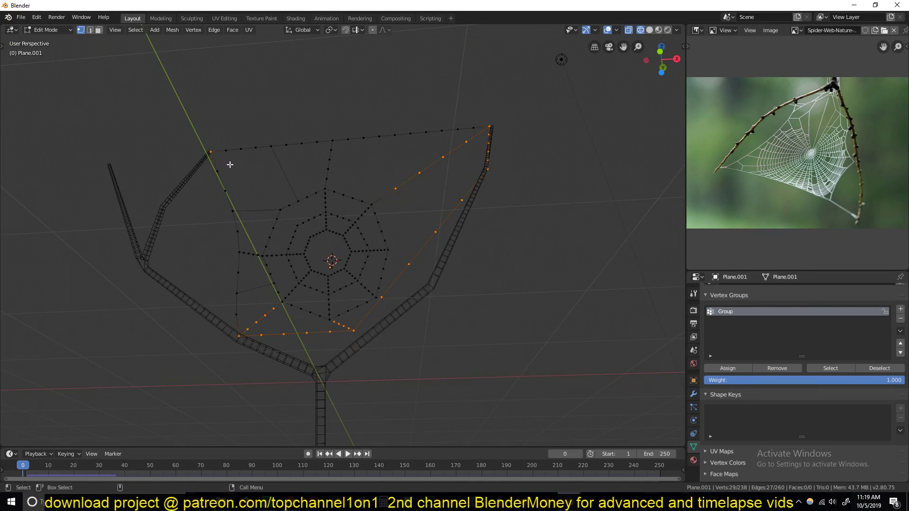
middle_click_drag(230, 164, 485, 219)
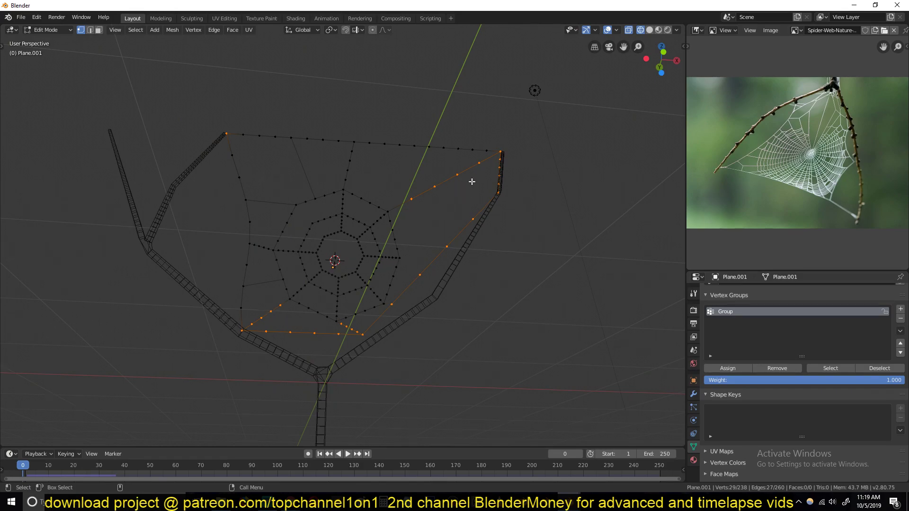
Remove all of the web's vertices from the vertex group and play the cloth simulation
key("alt+a")
key("a")
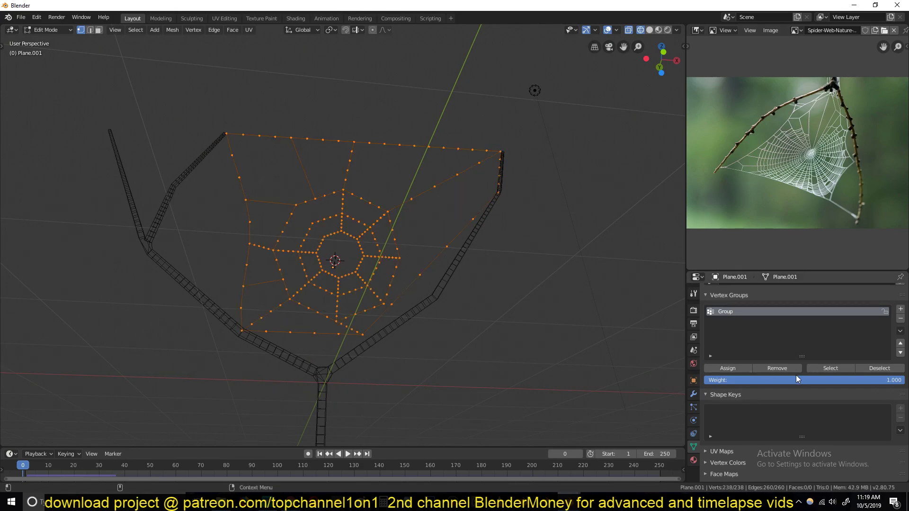
key("Tab")
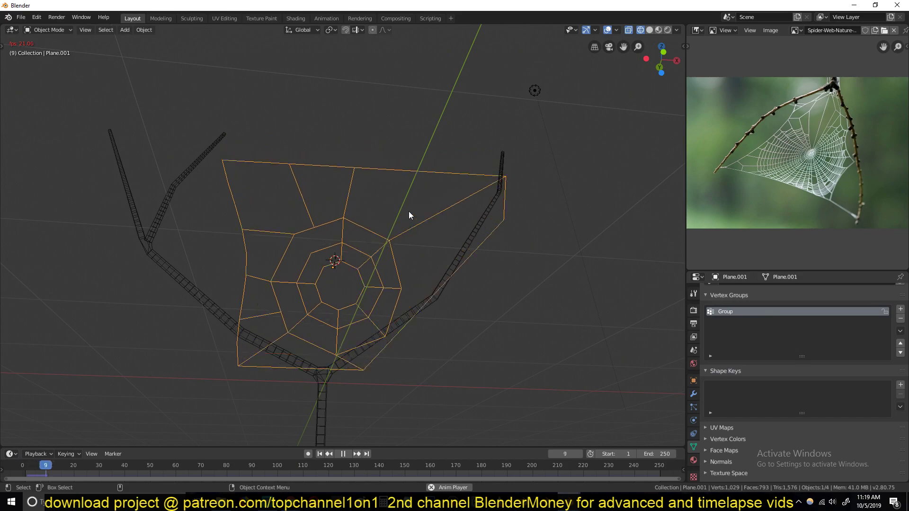
Assign only the five outer frame vertices touching the branches to the vertex group and replay the cloth simulation from the start
key("Tab")
left_click(226, 134)
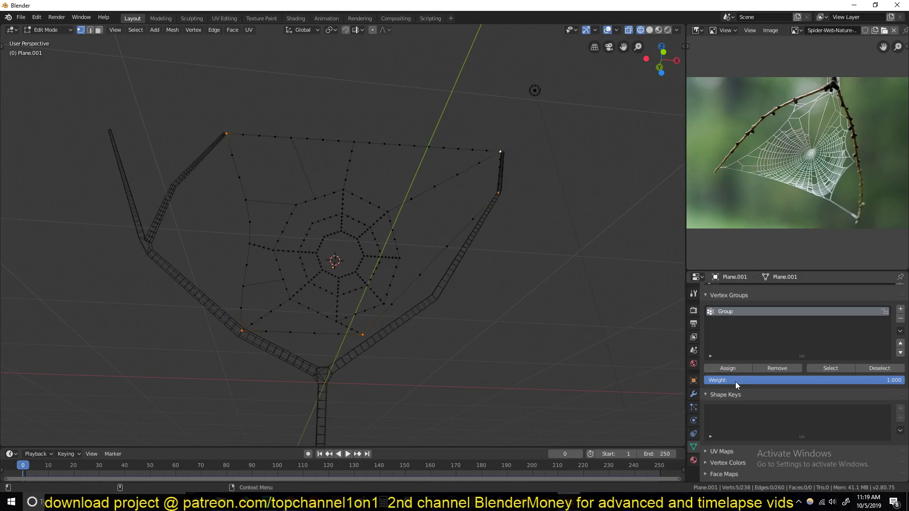
left_click(727, 369)
key("Tab")
key("space")
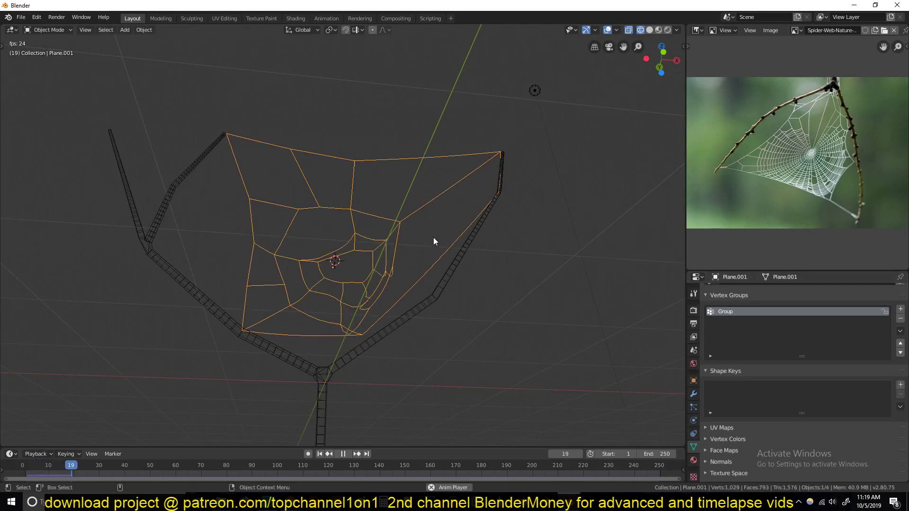
key("Escape")
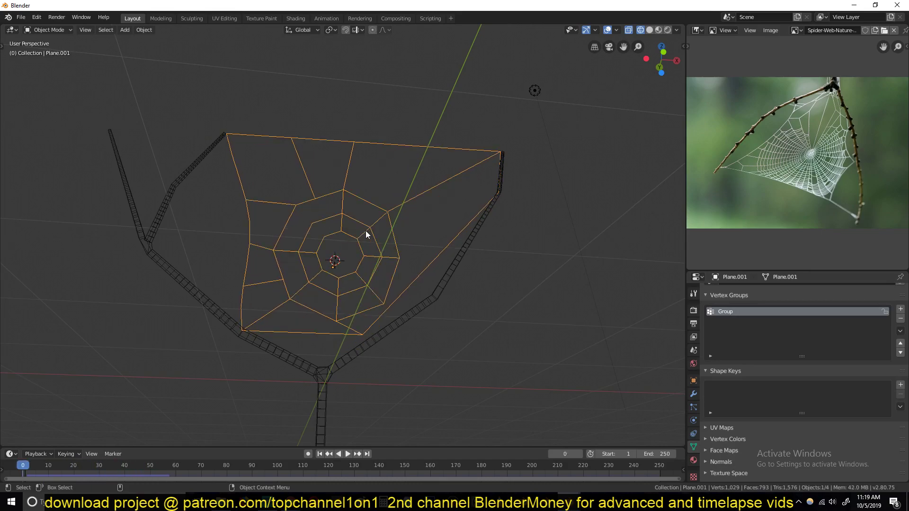
Delete the edge linking the left strand to the outer ring's upper-left corner
key("Tab")
scroll(316, 212, "up", 2)
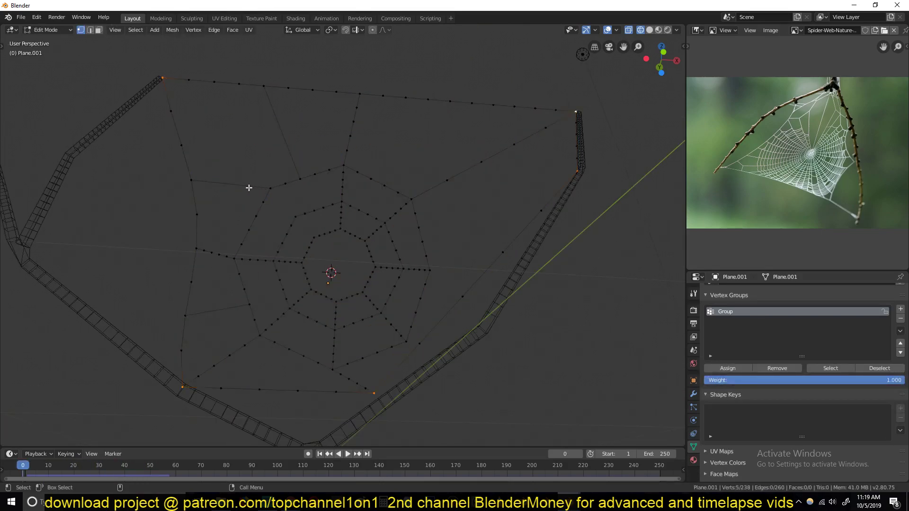
key("2")
left_click(246, 186)
key("x")
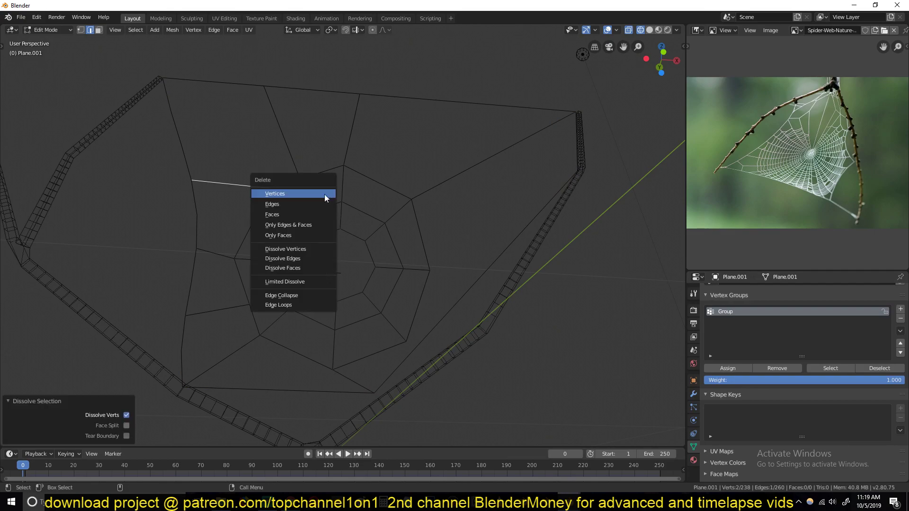
left_click(309, 201)
Join the outer ring's vertex below the top strand's left link to the middle ring's upper-left corner with a new edge
key("1")
left_click(300, 194)
left_click(295, 217, "shift")
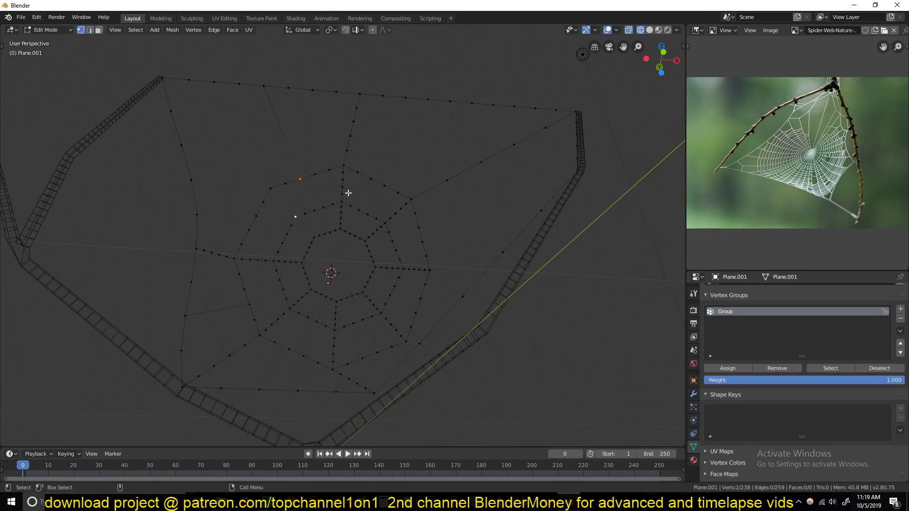
key("f")
Subdivide the diagonal strand running from the frame's lower-right corner to the right branch, once per segment
left_click(429, 270)
key("j")
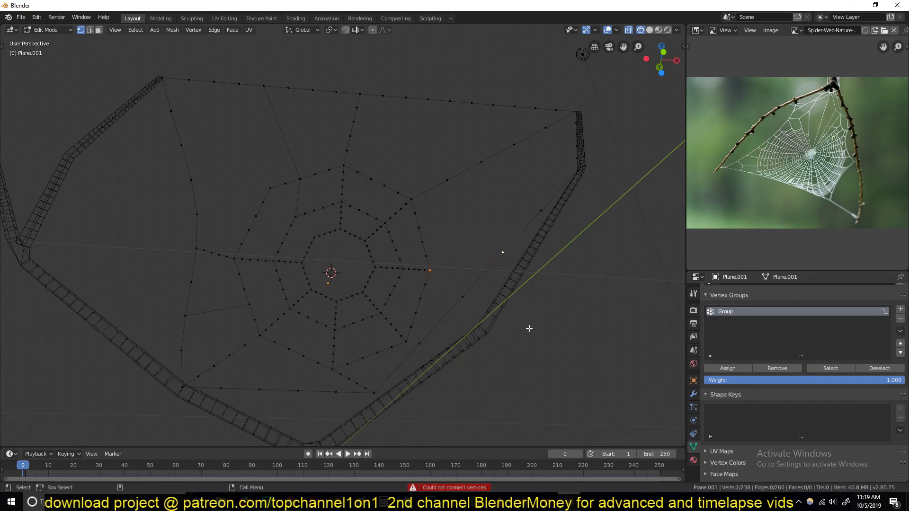
left_click(571, 173, "ctrl")
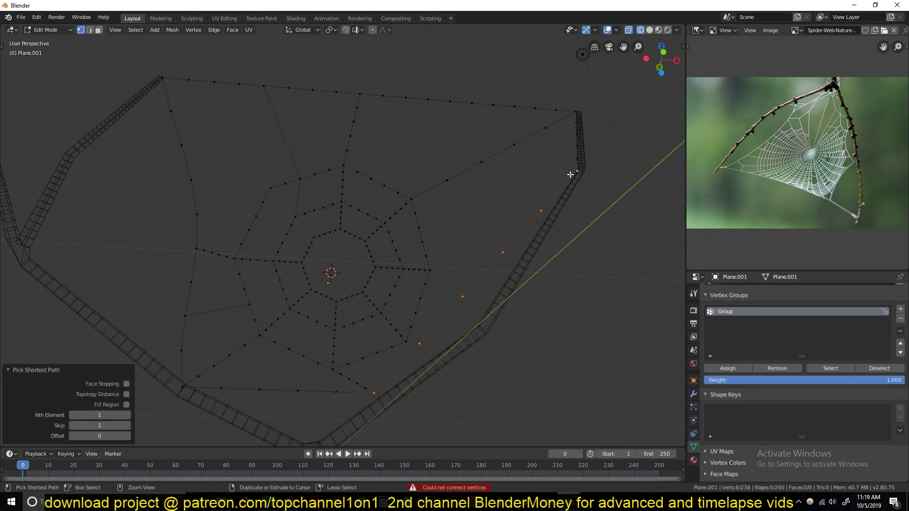
right_click(570, 174)
left_click(570, 176)
Join the outer ring's right corner to the diagonal strand's nearest new vertex and subdivide that edge with 1 cut
left_click(430, 269)
left_click(483, 274, "shift")
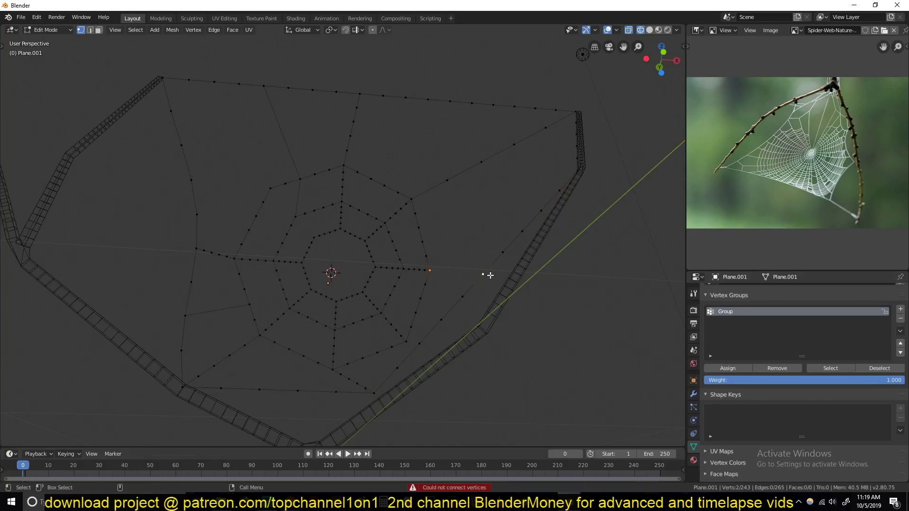
right_click(485, 273)
left_click(472, 255)
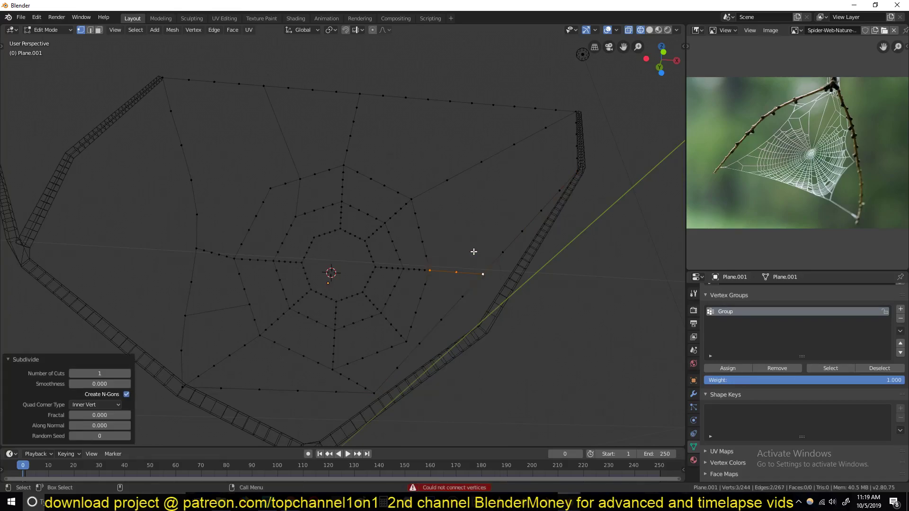
Play the cloth simulation to check how the web hangs with the new right-hand link
key("Tab")
key("space")
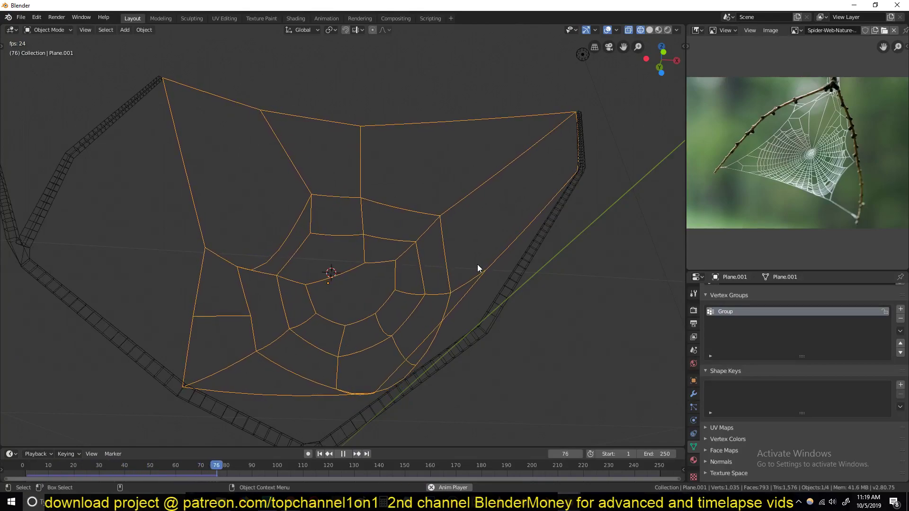
key("space")
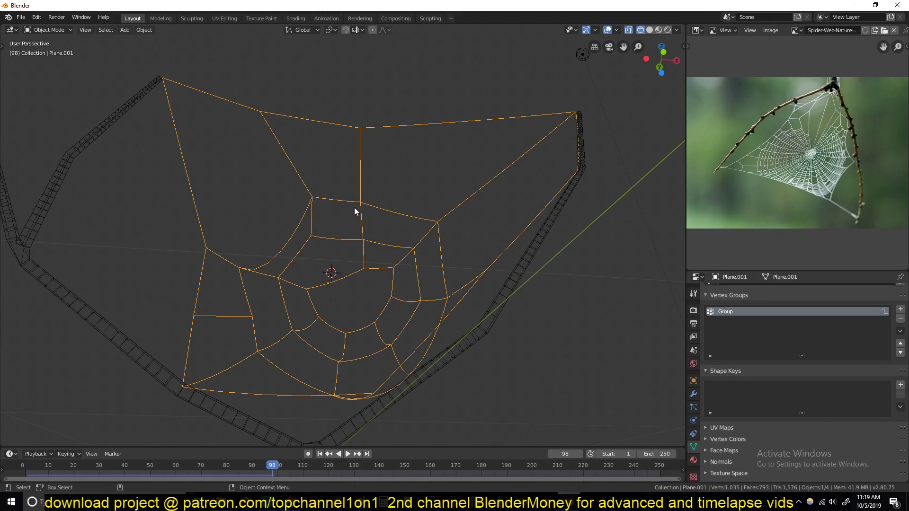
Delete the upper vertical spoke's edges from the top strand down to just inside the outer ring
key("Tab")
key("2")
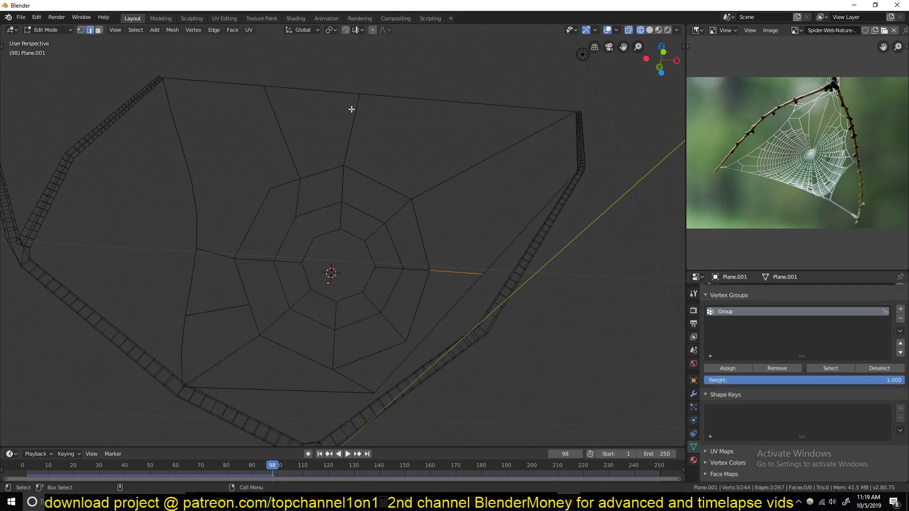
left_click(346, 151, "ctrl")
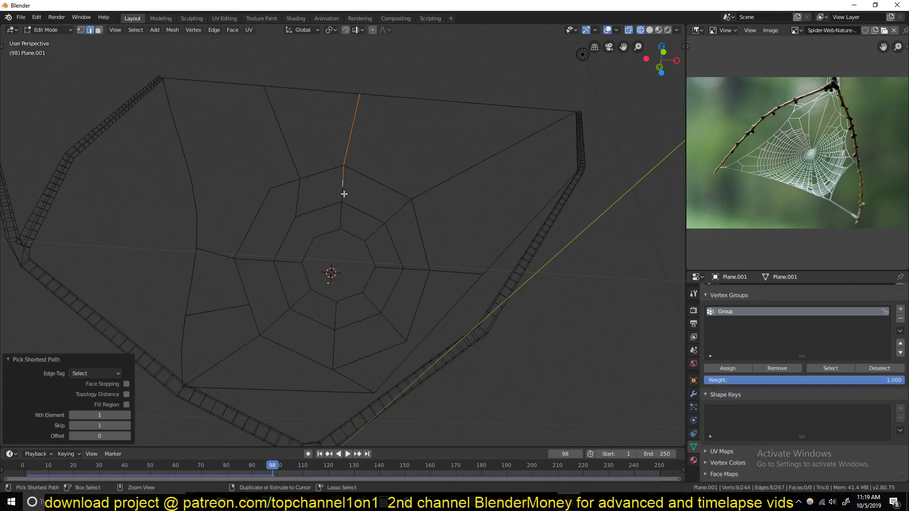
key("x")
left_click(339, 161)
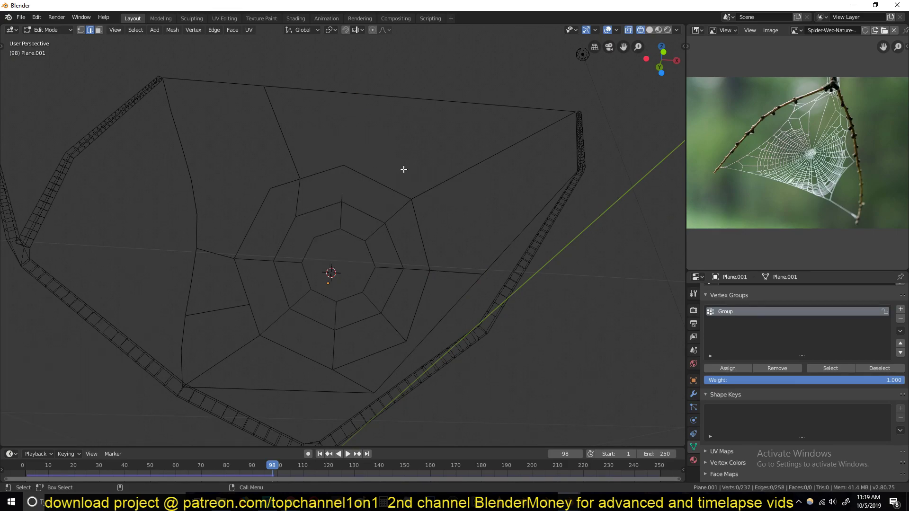
Replay the cloth simulation from the first frame and examine how the web sags without the upper vertical spoke
key("Tab")
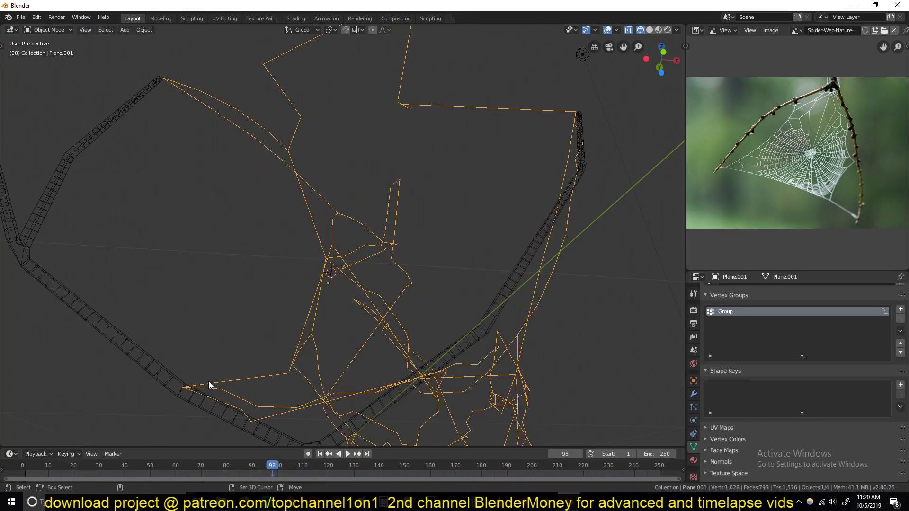
key("shift+Left")
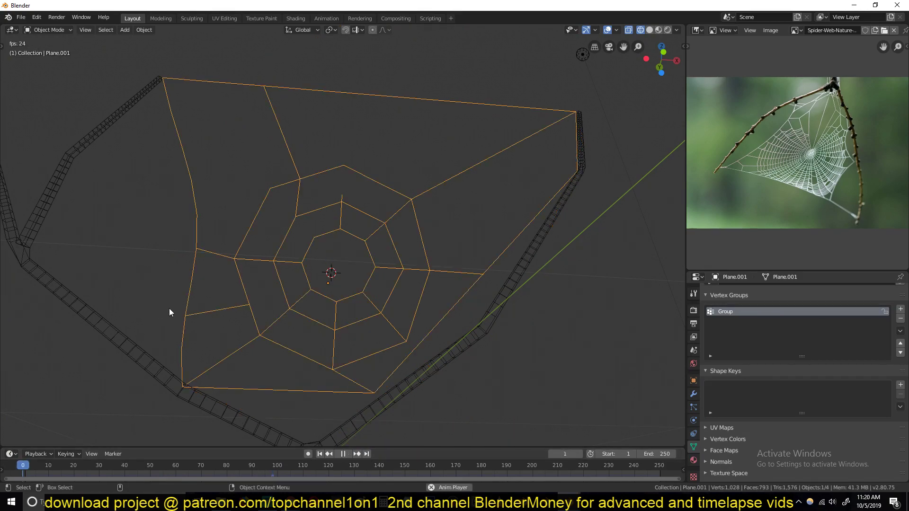
key("space")
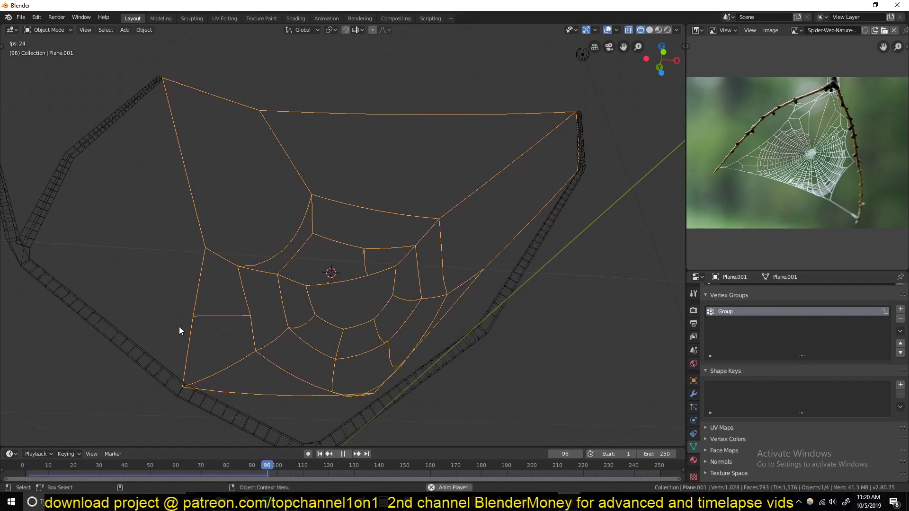
key("space")
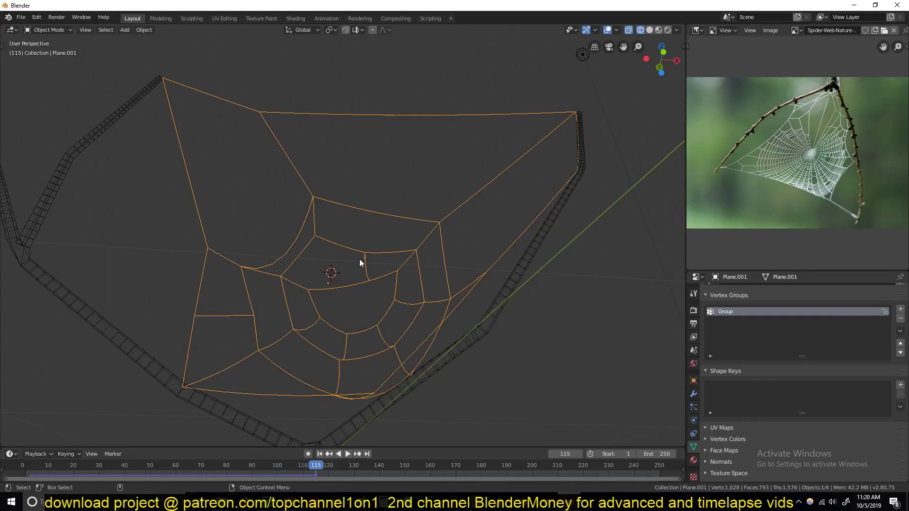
middle_click_drag(360, 259, 334, 284)
key("space")
key("space")
middle_click_drag(322, 252, 364, 247)
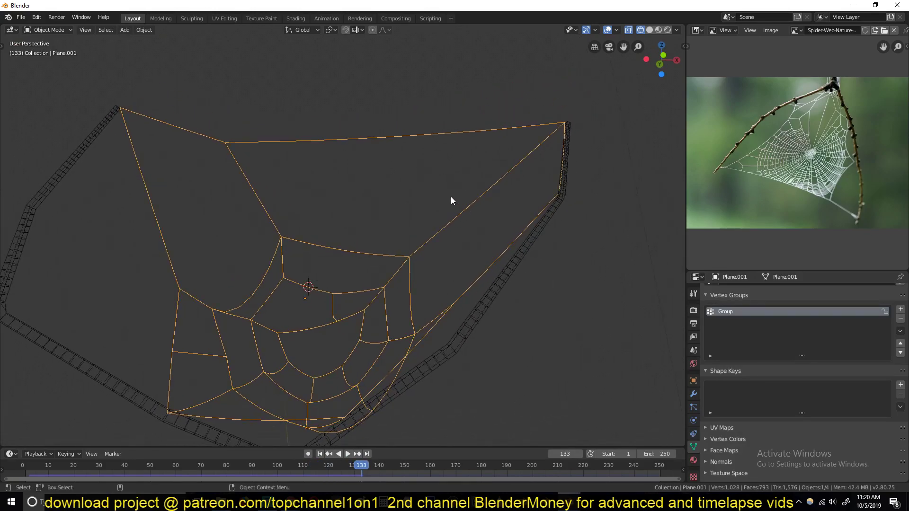
Join the outer ring's upper-right corner to the top strand with a new edge and subdivide it with 3 cuts
key("Tab")
key("1")
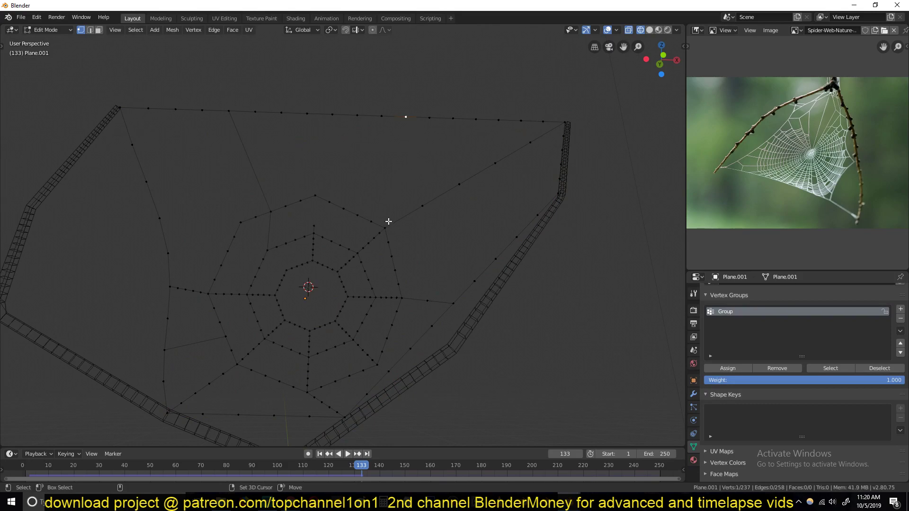
left_click(389, 221, "shift")
key("j")
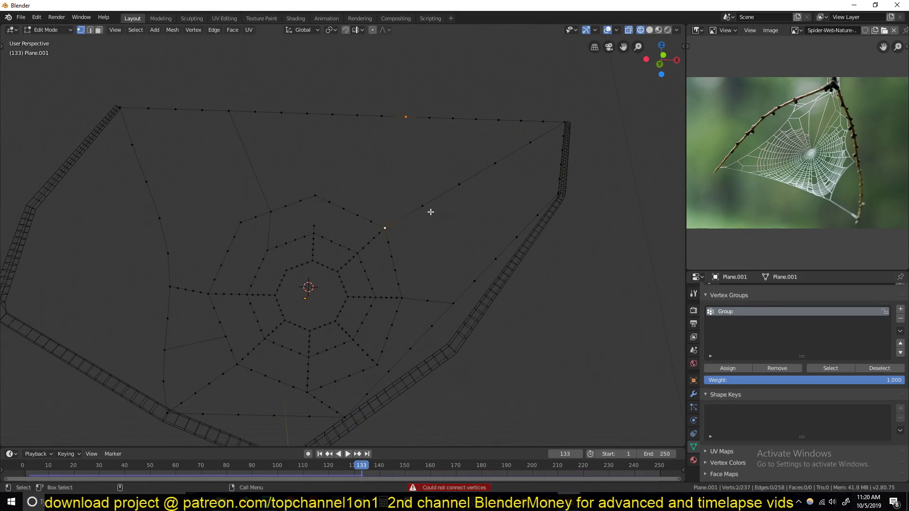
right_click(402, 173)
left_click(402, 173)
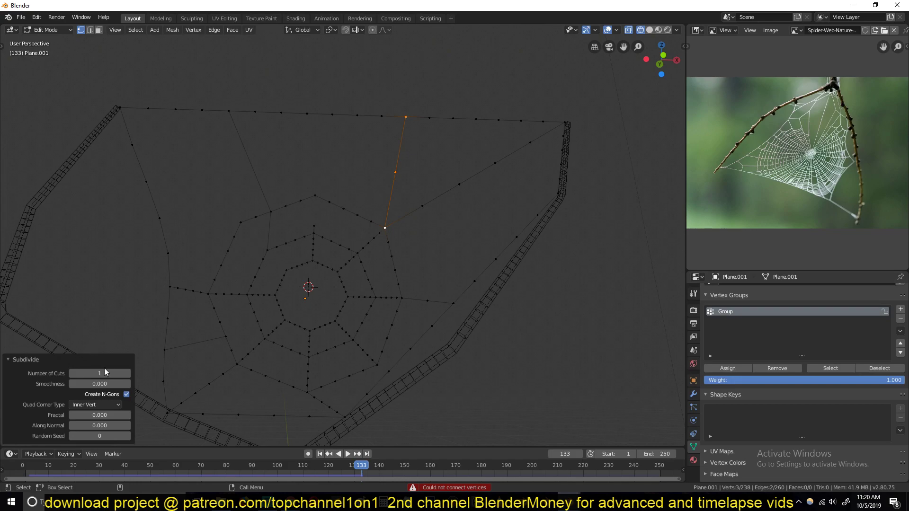
Delete the vertices of the diagonal strand between the outer ring's upper-right corner and the frame's upper-right corner
left_click(420, 207)
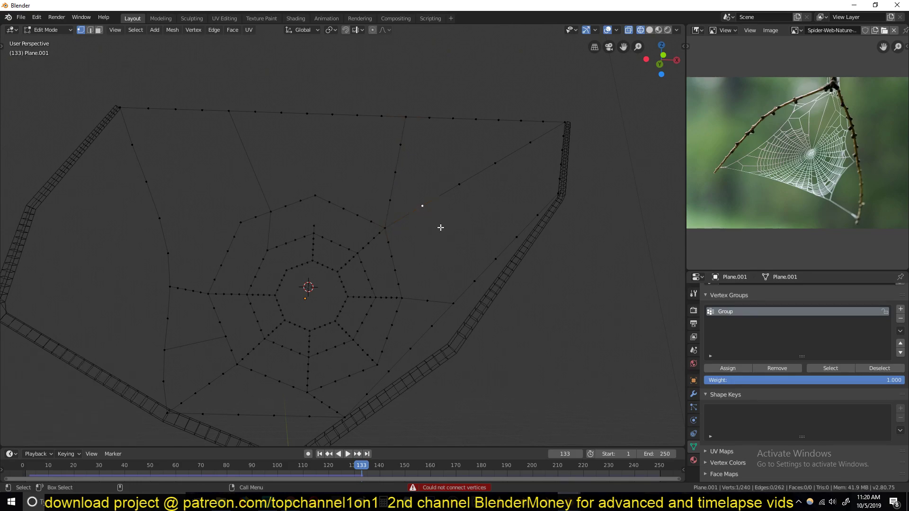
left_click(532, 145, "ctrl")
key("x")
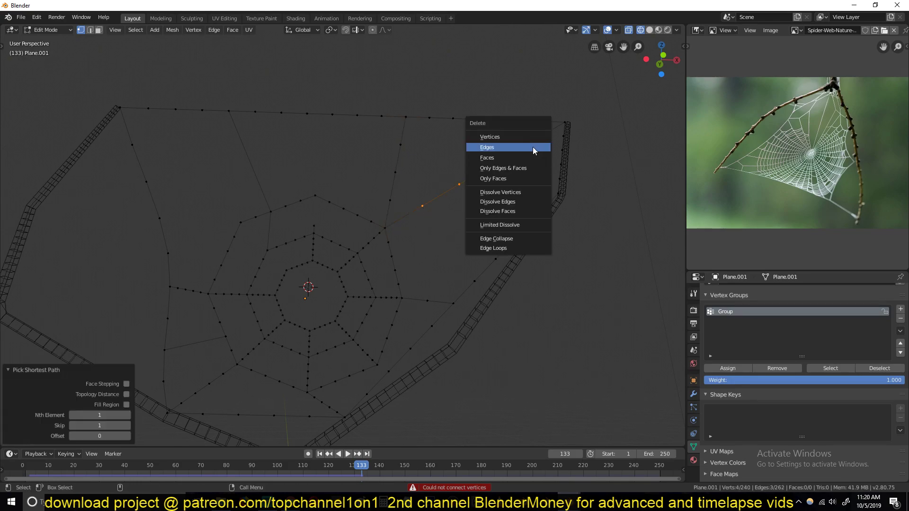
left_click(509, 137)
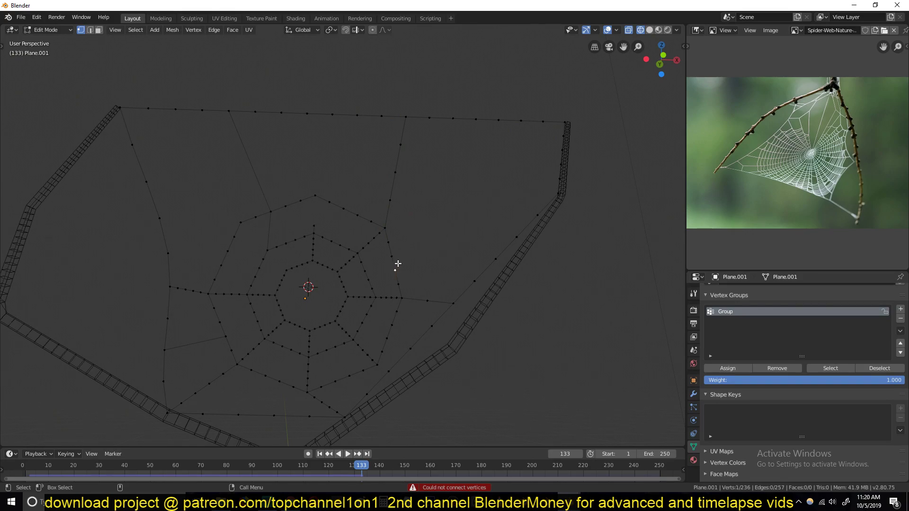
Play the cloth simulation from frame 0 to check the web hanging from its two top links, and reset it
key("Tab")
left_click(23, 467)
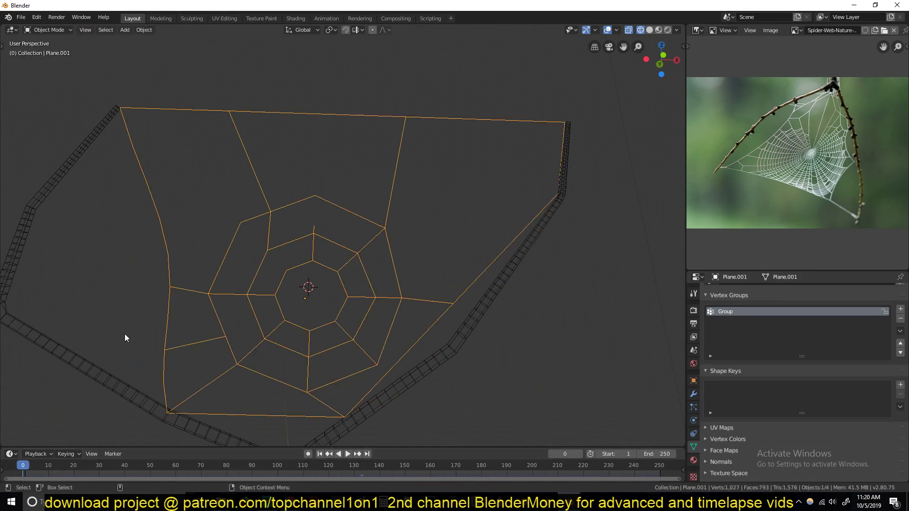
key("space")
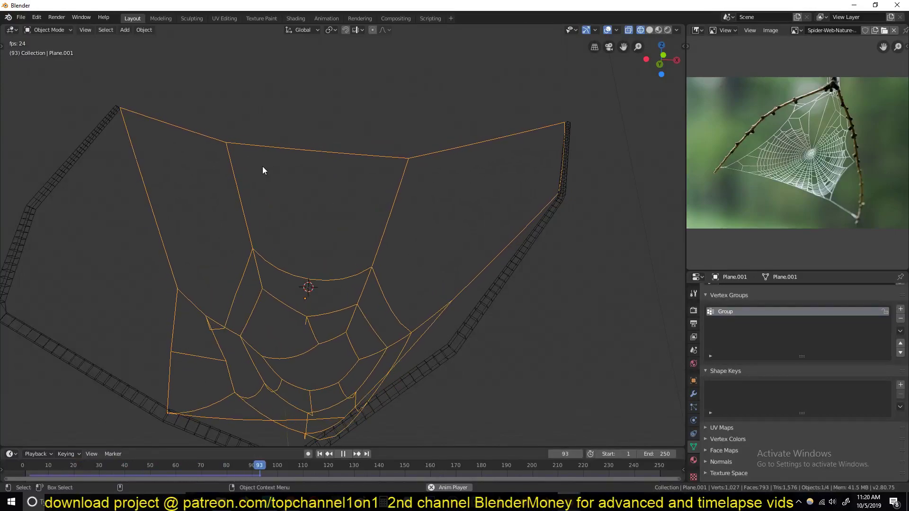
key("Escape")
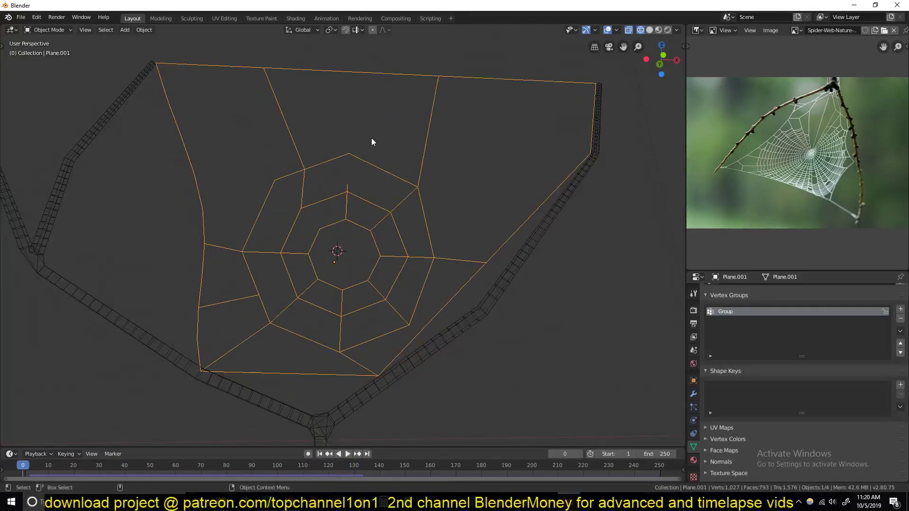
Extrude short loose strands hanging down from three vertices spaced along the web's top strand
key("Tab")
left_click(360, 76)
key("e")
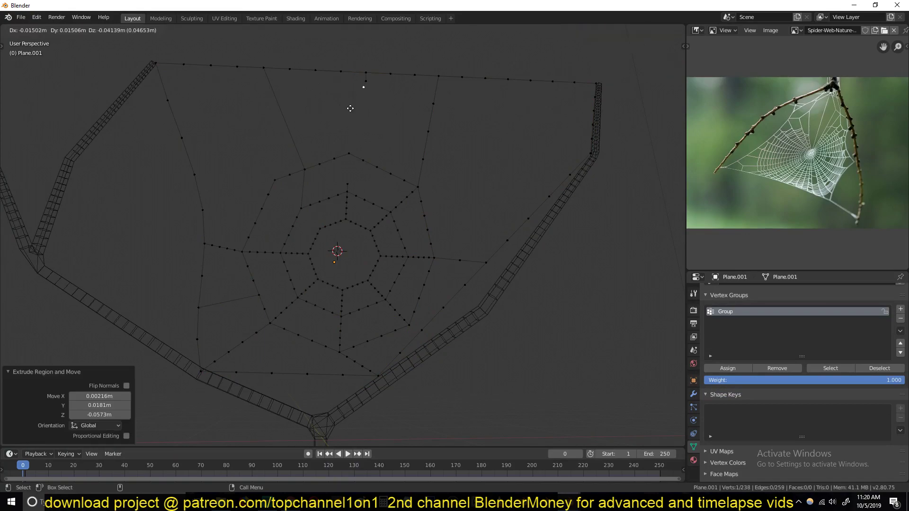
left_click(348, 118)
left_click(210, 65)
key("e")
left_click(208, 90)
key("e")
right_click(211, 91)
left_click(529, 94)
key("e")
left_click(521, 128)
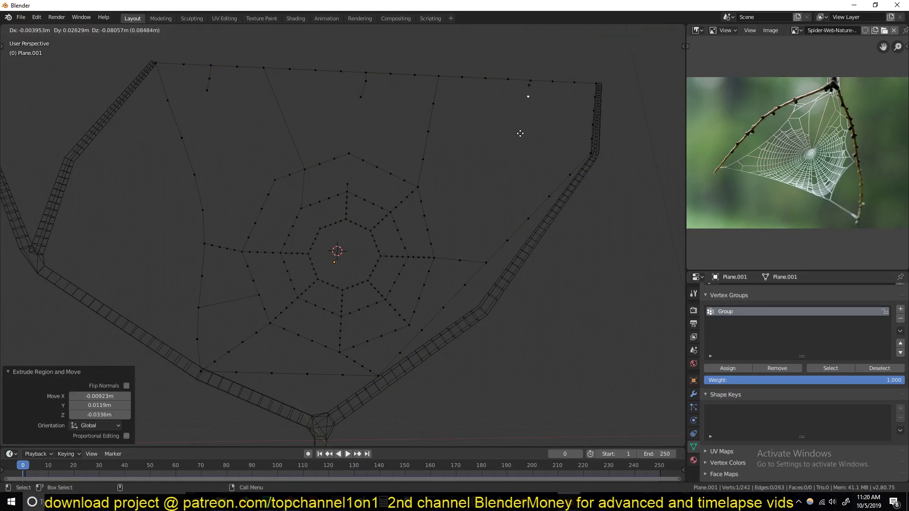
Extrude a short loose strand downward from the middle of the link between the top strand and the outer ring's upper-right corner
left_click(428, 131)
key("e")
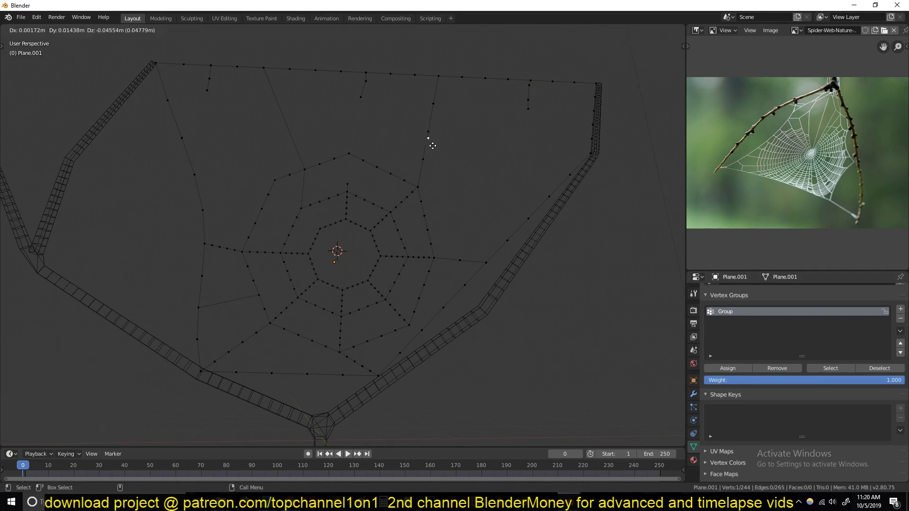
left_click(430, 148)
Play the cloth simulation from frame 0 to examine how the loose hanging strands move
key("Tab")
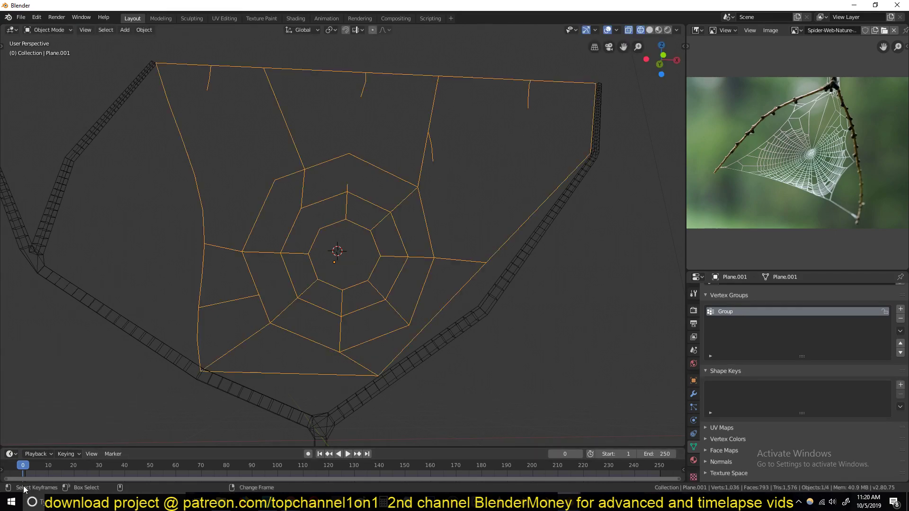
right_click(121, 300)
key("space")
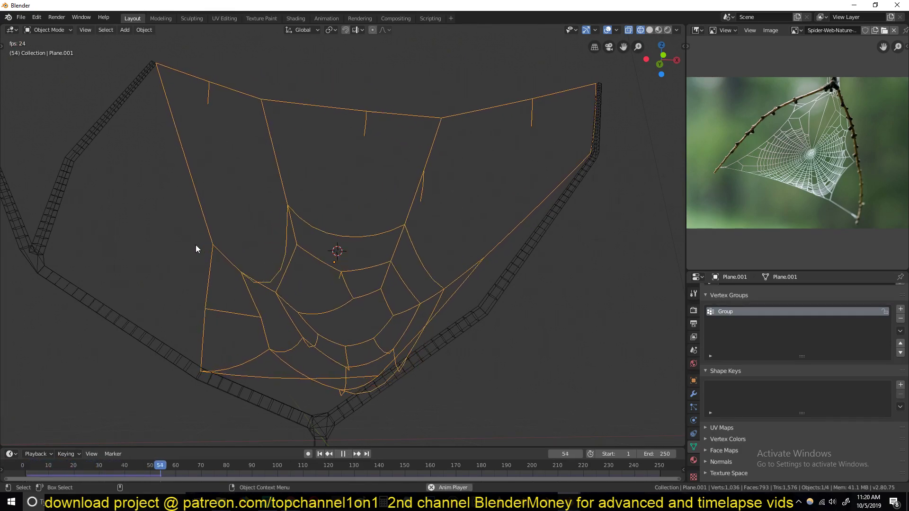
key("space")
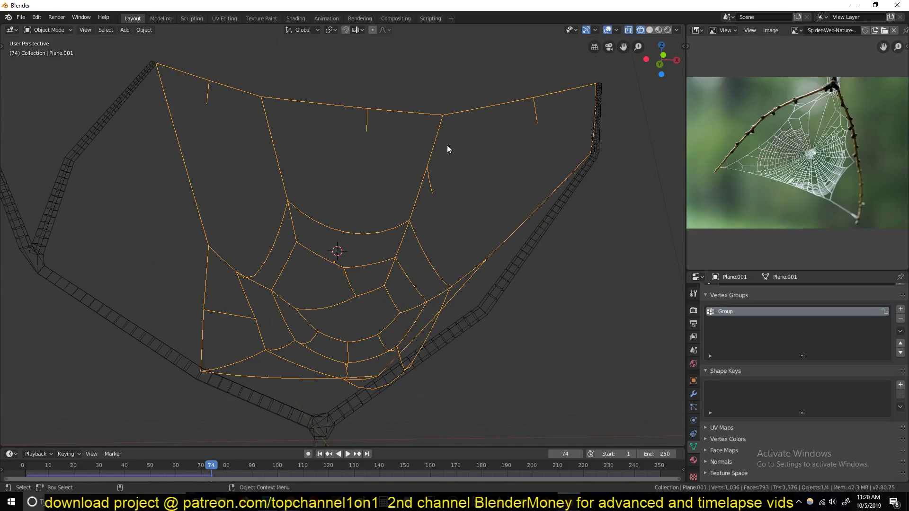
Subdivide the link between the top strand and the outer ring's upper-left corner with 5 cuts
key("Tab")
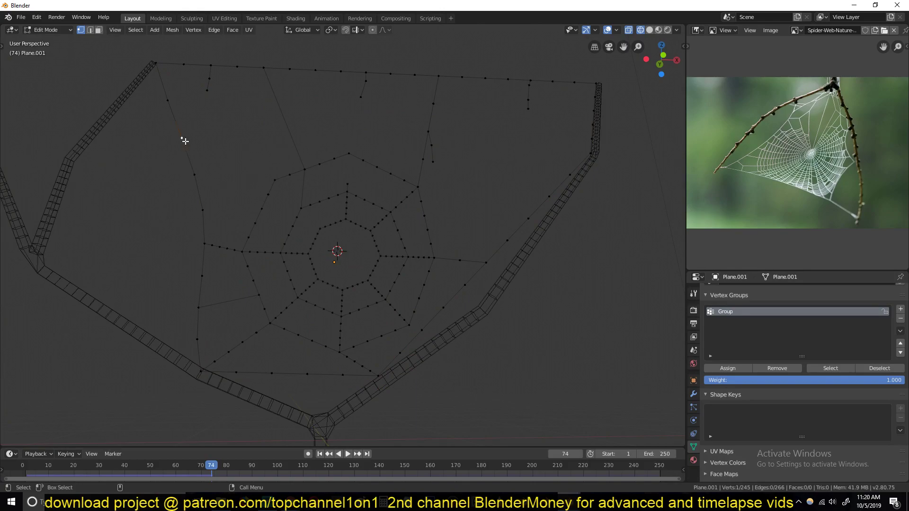
key("2")
left_click(284, 117)
right_click(334, 124)
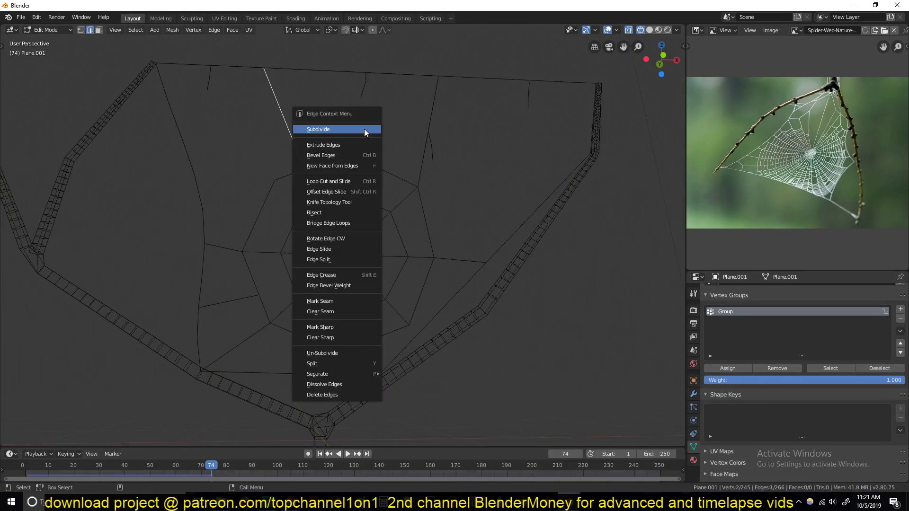
left_click(333, 130)
left_click_drag(100, 373, 124, 373)
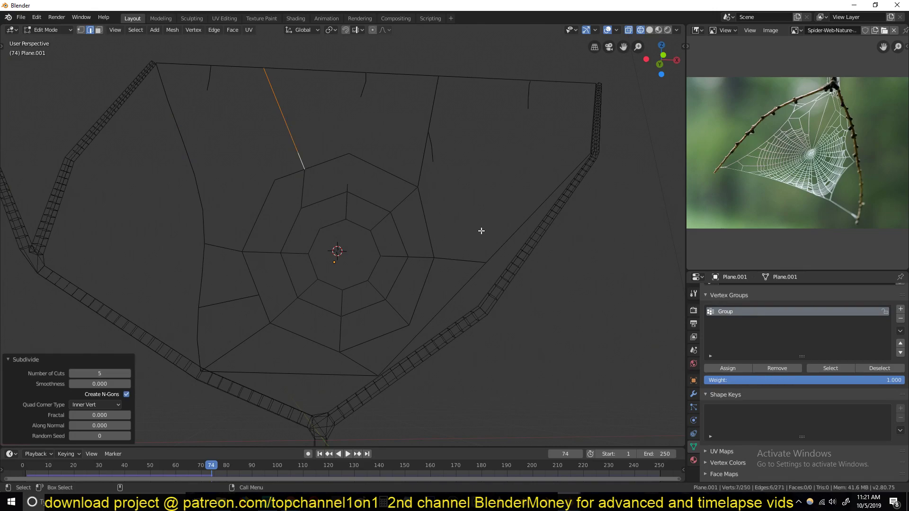
Connect the left strand, both upper links and the right strand with three new edges across the web, and subdivide them with 4 cuts
key("1")
left_click(183, 138)
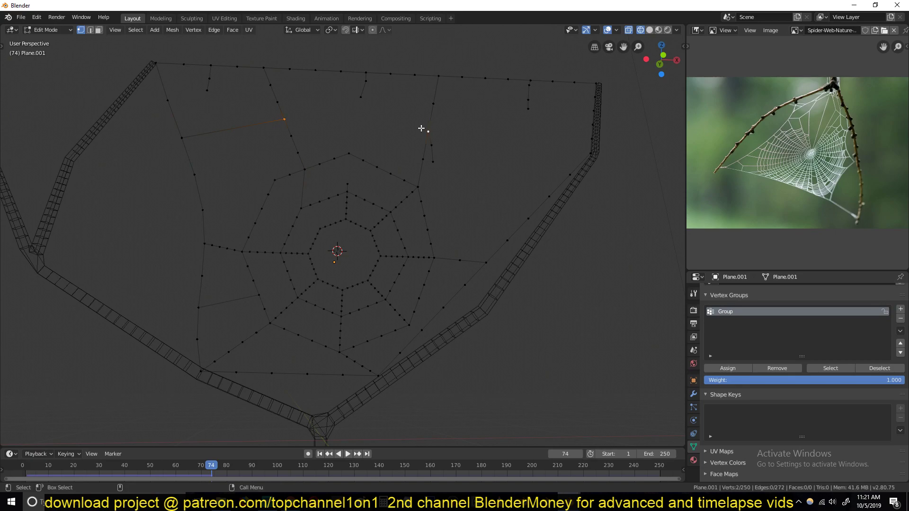
left_click(435, 128)
key("2")
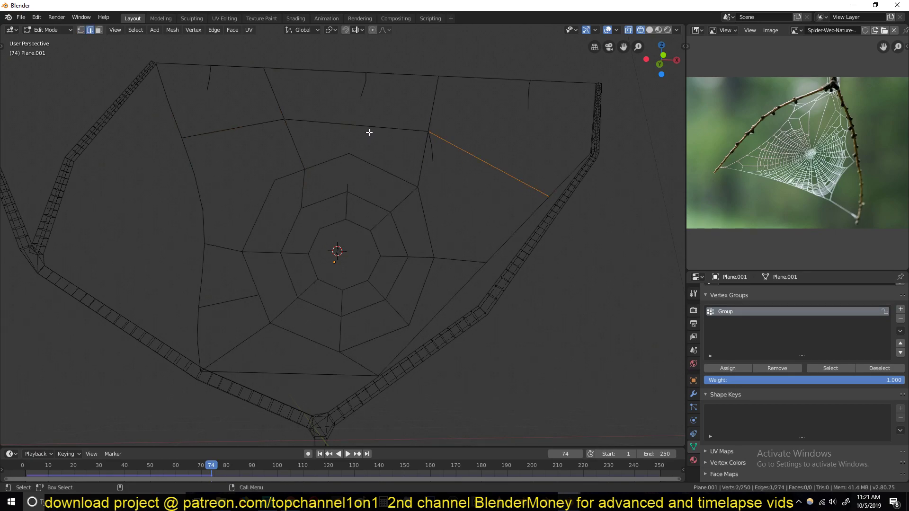
left_click(368, 131, "shift")
left_click(225, 135, "shift")
right_click(229, 135)
left_click(233, 136)
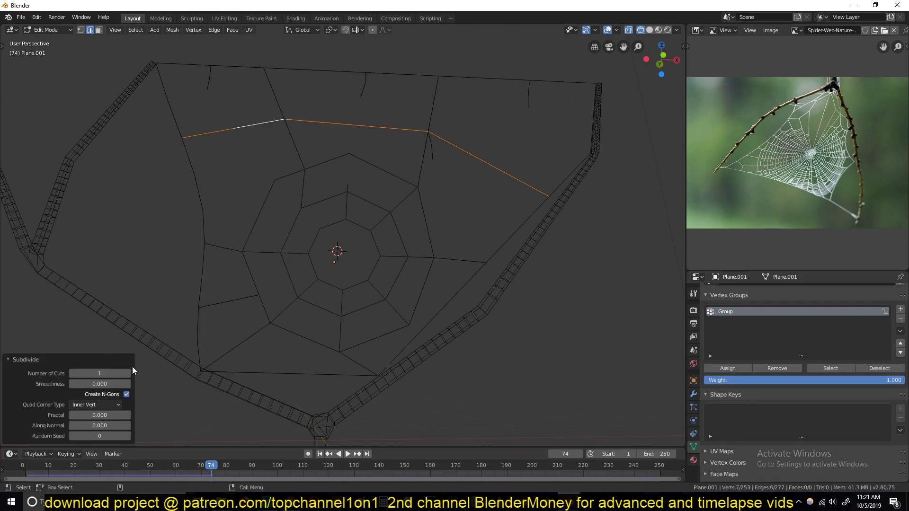
Restart the cloth simulation from frame 0, check how the new cross strand sags, and reset it
key("Tab")
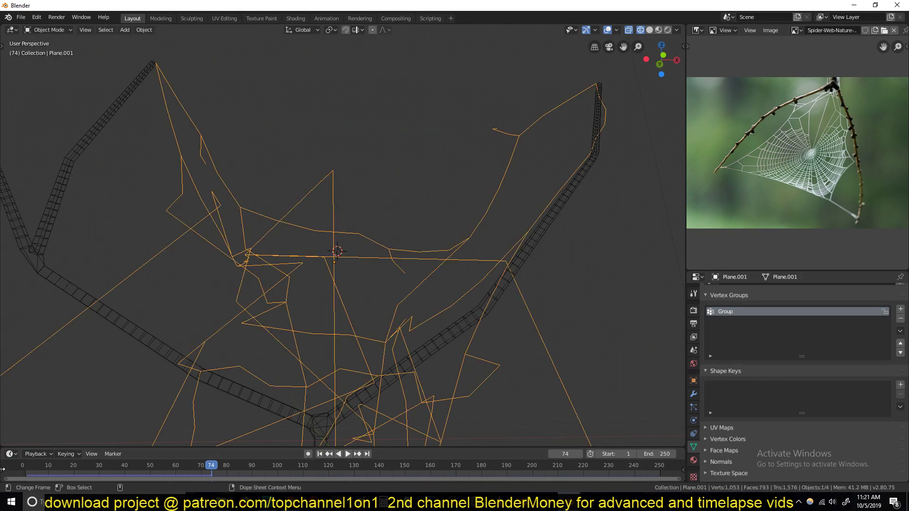
key("shift+Left")
key("space")
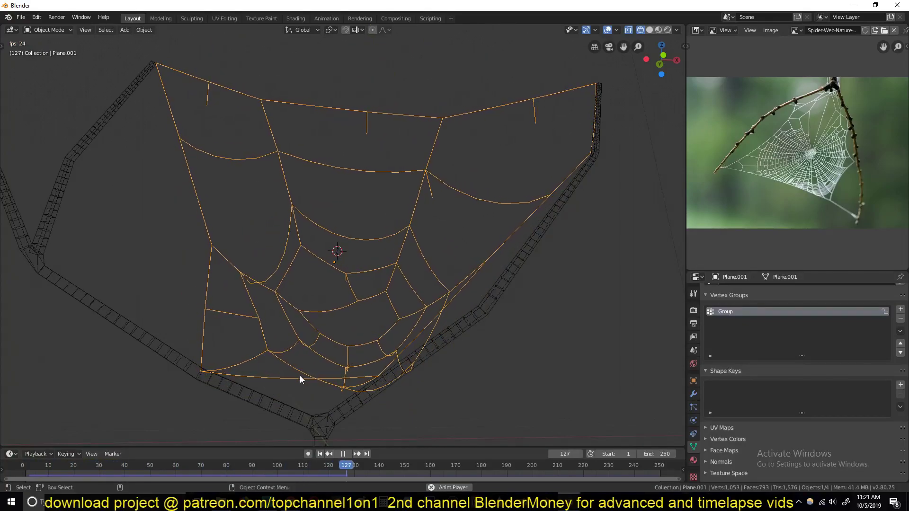
key("Escape")
Select the whole bottom strand between the two lower frame corners and subdivide it with 1 cut
key("Tab")
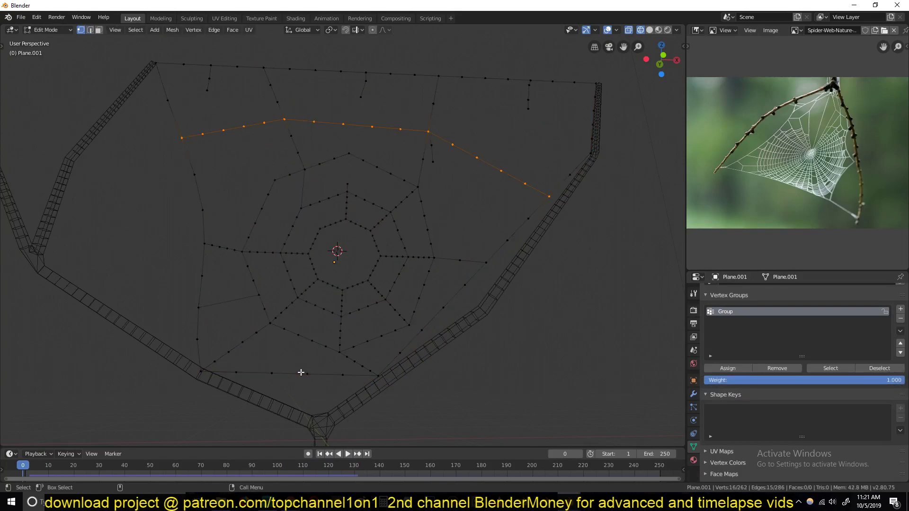
left_click(271, 373)
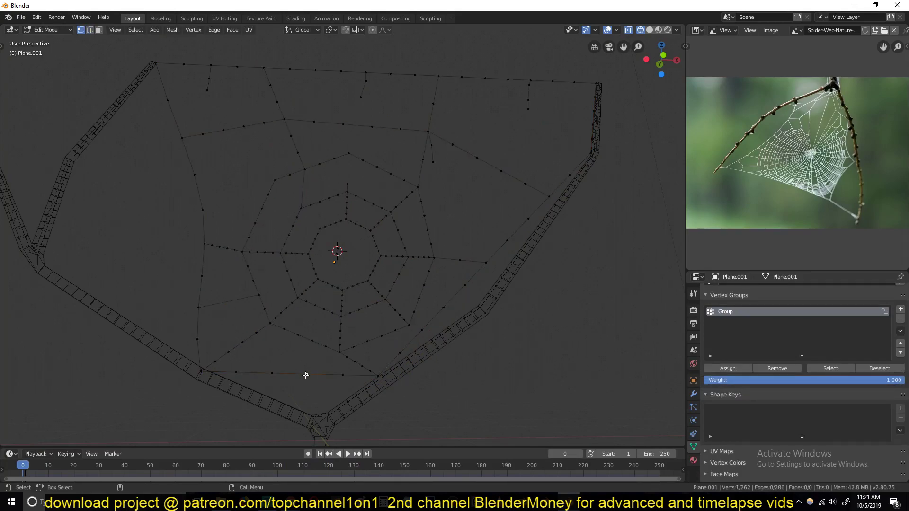
left_click(200, 375)
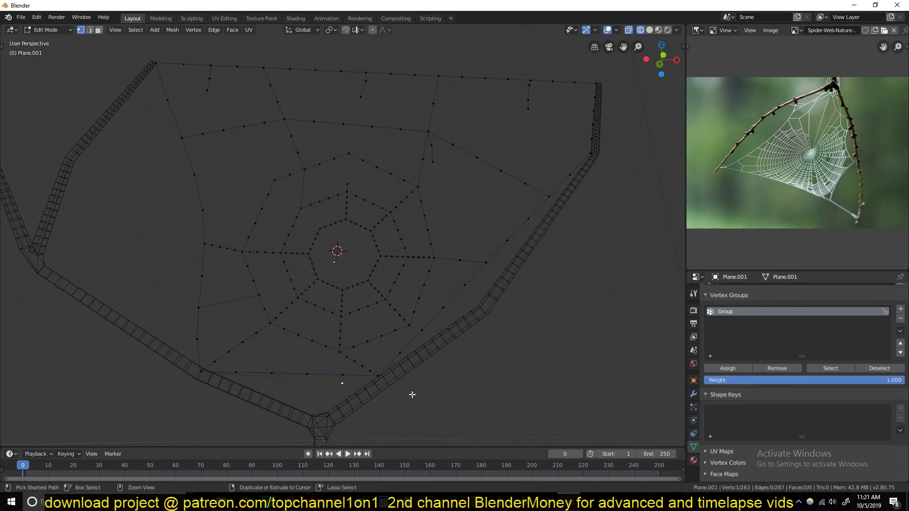
key("ctrl+z")
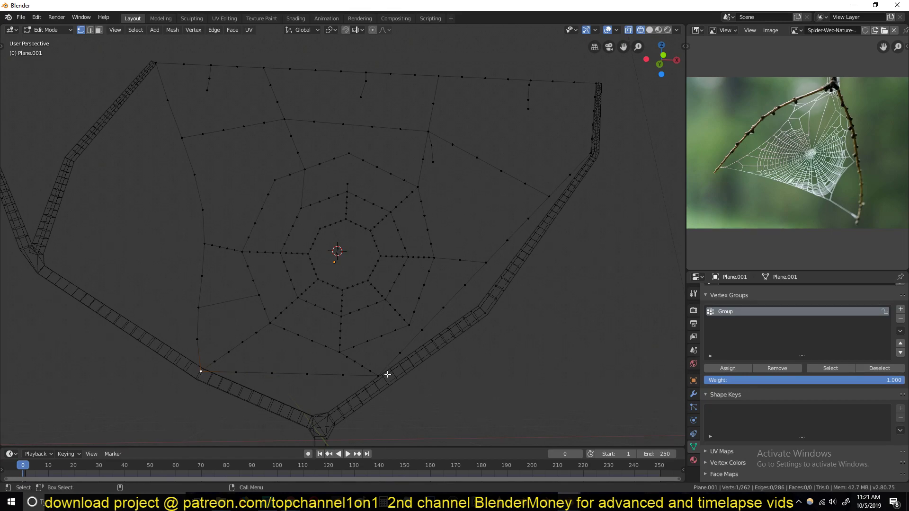
right_click(388, 374)
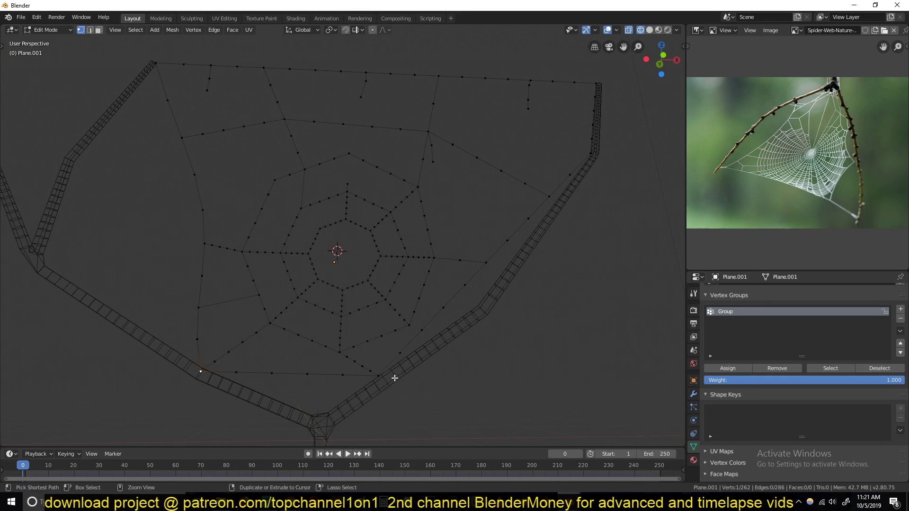
right_click(395, 378)
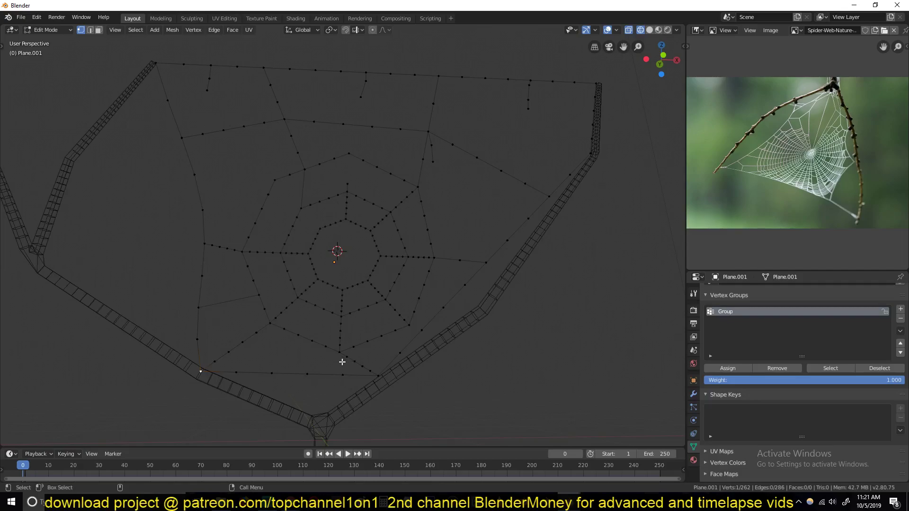
left_click(379, 376, "ctrl")
right_click(325, 359)
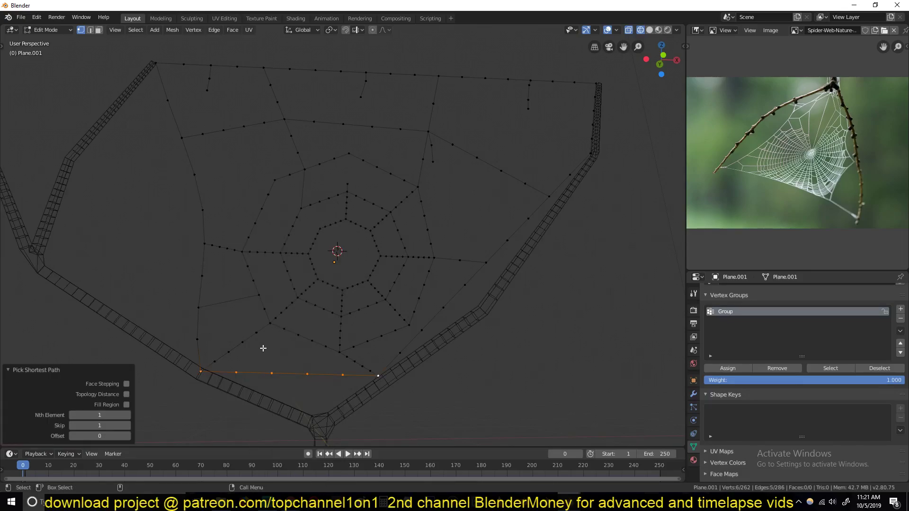
right_click(217, 245)
left_click(220, 256)
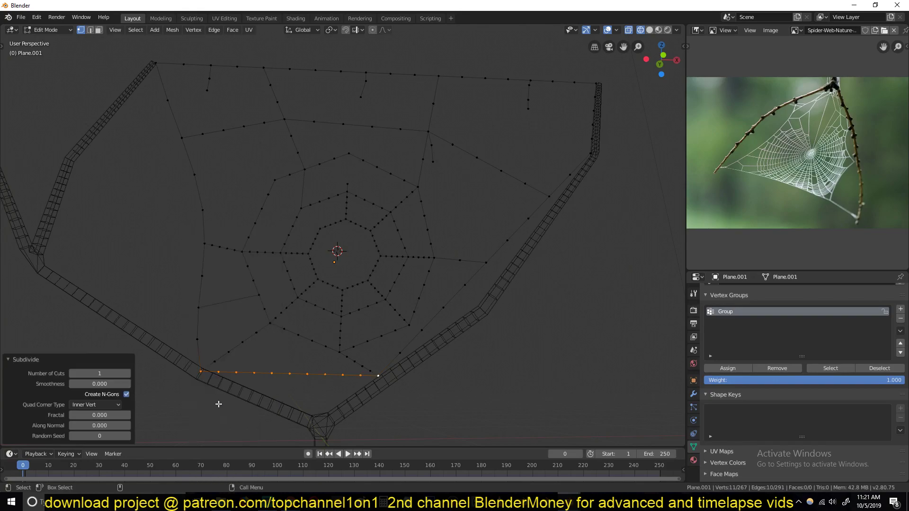
Select the middle vertex of the bottom strand and enable proportional editing
left_click(287, 373)
key("o")
key("g")
key("z")
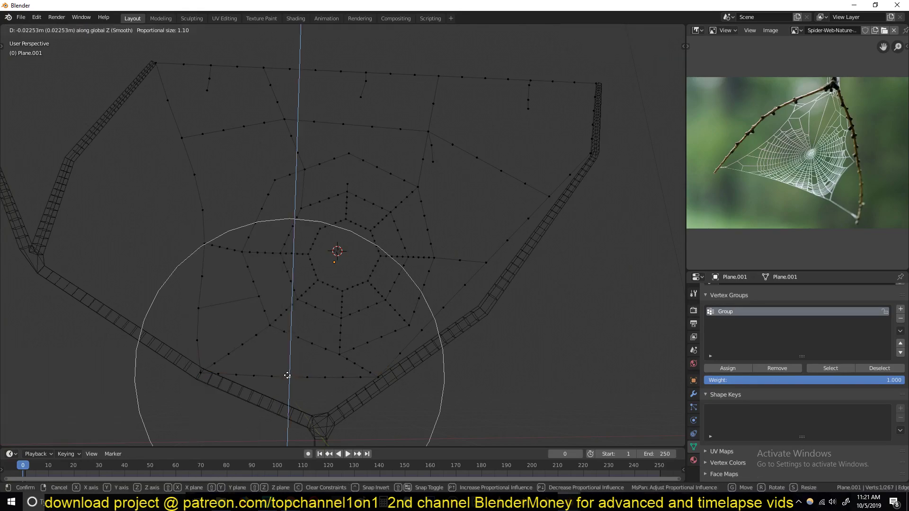
scroll(287, 379, "up", 8)
right_click(288, 383)
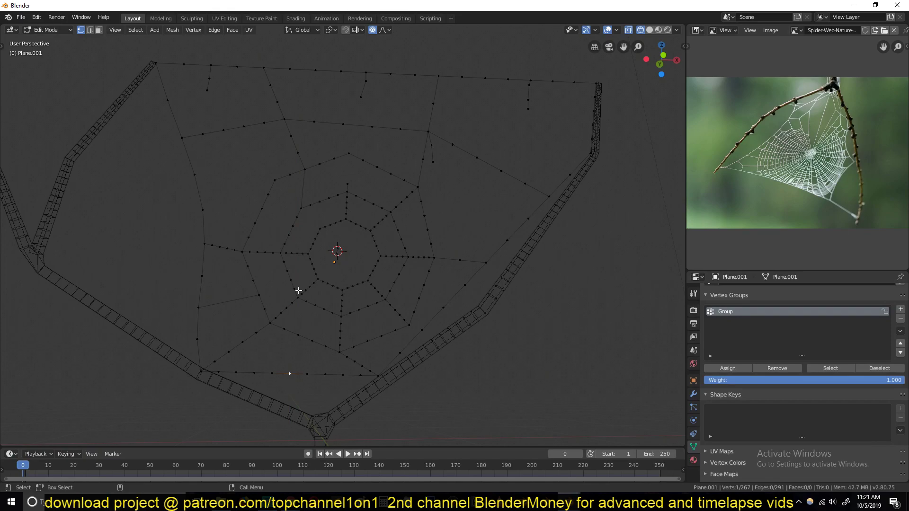
Limit proportional editing to connected vertices and lower the bottom strand's middle by about 0.077 m along Z, with a proportional size of about 0.62
left_click(385, 30)
key("g")
key("z")
scroll(307, 332, "down", 2)
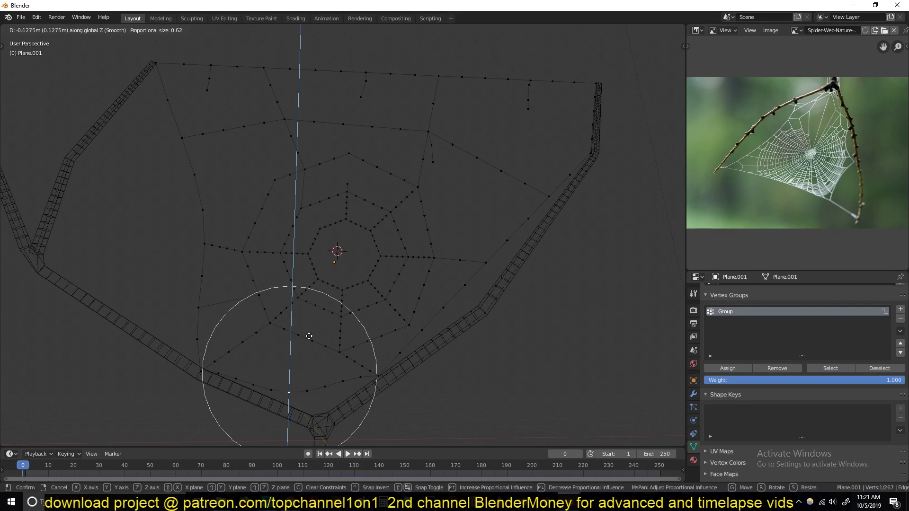
left_click(311, 328)
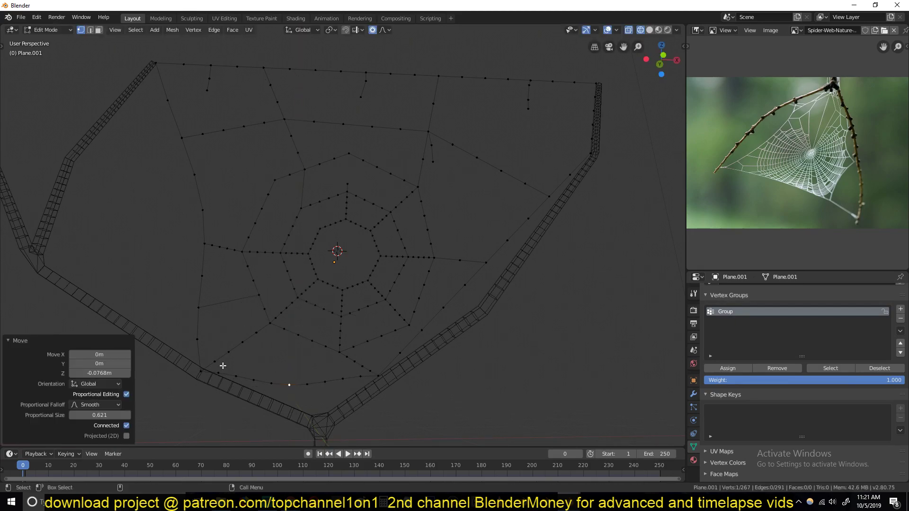
Lower the middle vertex of the top strand along Z into a shallow curve, using a proportional size of about 1.46
scroll(283, 194, "up", 4, "shift")
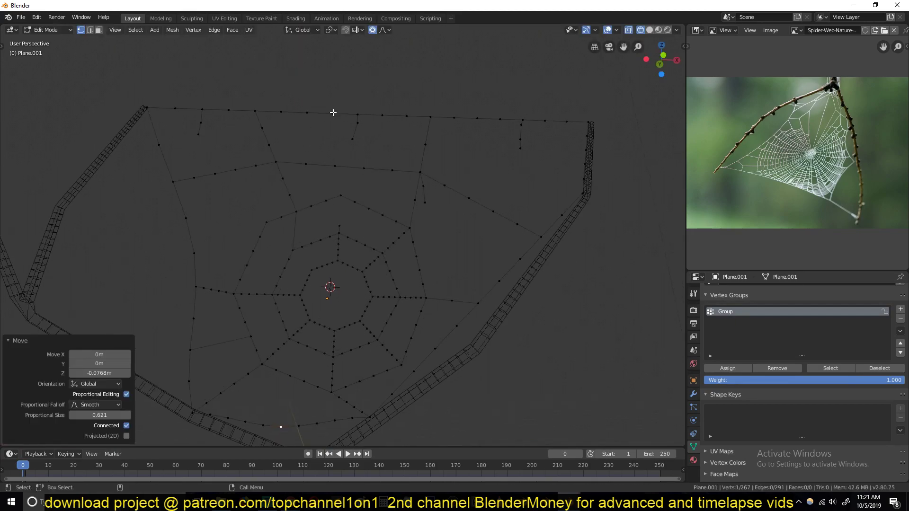
left_click(333, 114)
key("g")
key("z")
scroll(352, 110, "down", 6)
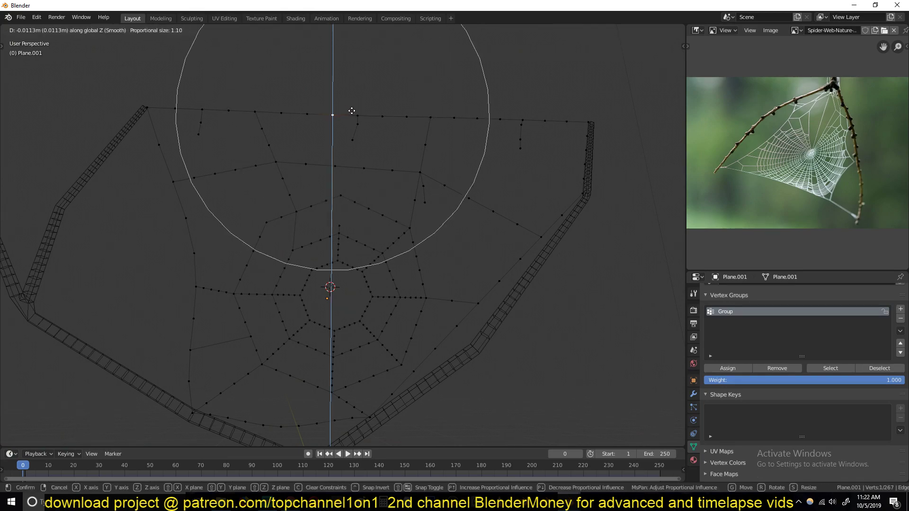
scroll(351, 111, "down", 3)
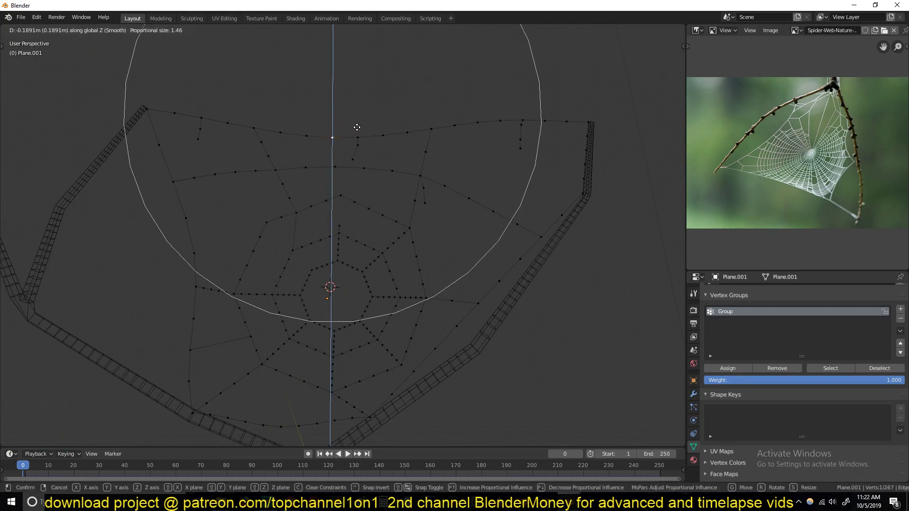
left_click(359, 125)
Play the cloth simulation to check the web with its curved top and bottom strands, and reset it
key("Tab")
key("space")
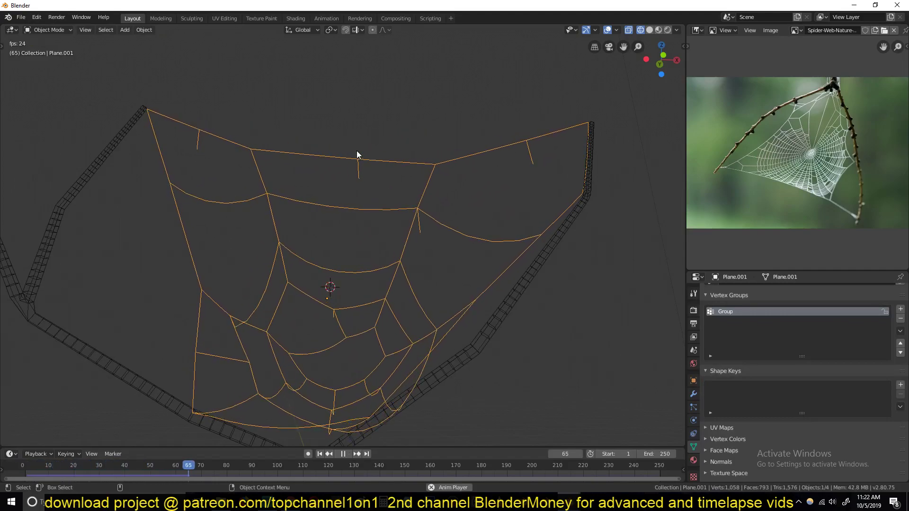
key("Escape")
Join the middles of the top strand and cross strand to the outer ring's top vertex with new edges, subdivided with 1 cut
key("Tab")
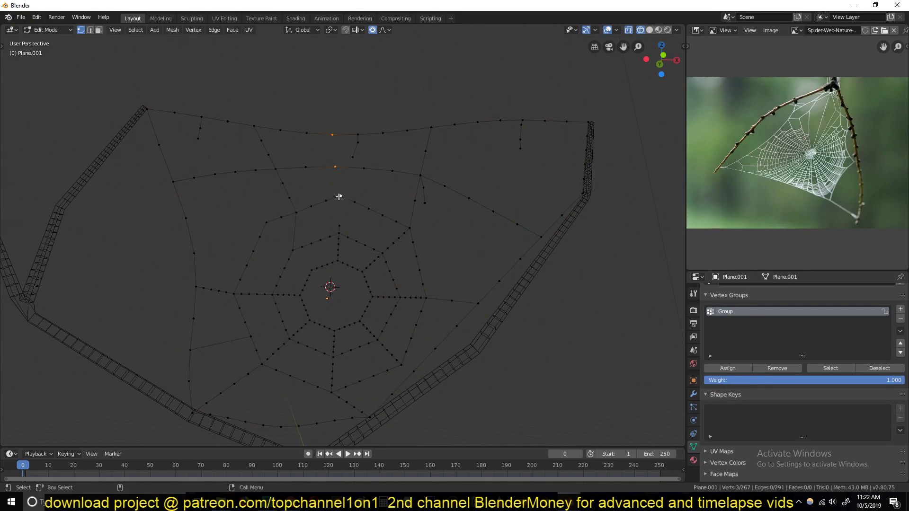
left_click(342, 215, "shift")
key("ctrl+l")
right_click(347, 160)
key("Escape")
key("ctrl+z")
key("ctrl+z")
key("ctrl+z")
right_click(334, 132)
left_click(334, 134)
Play the cloth simulation to examine how the web hangs with the new vertical center link
key("Tab")
key("space")
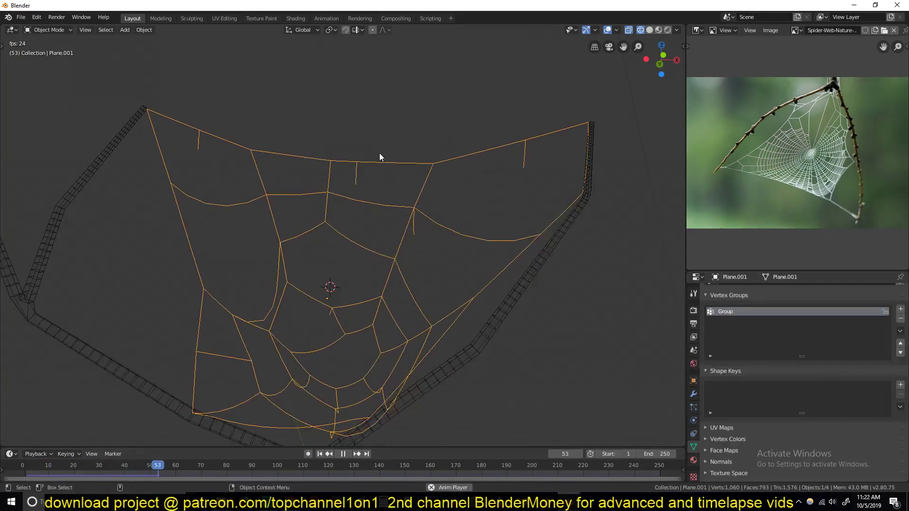
key("space")
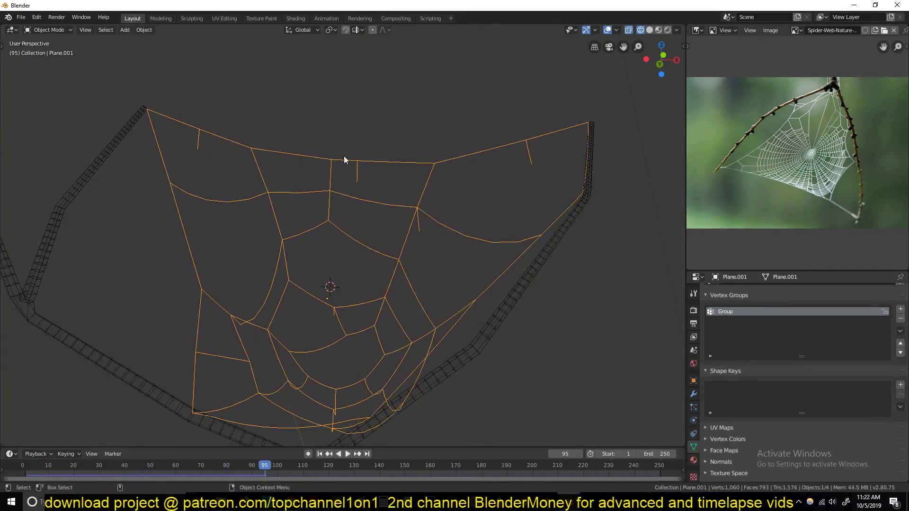
Subdivide the top strand between the upper-left link and the center link with 1 cut, and select a vertex midway along it
key("Tab")
left_click(332, 135, "ctrl")
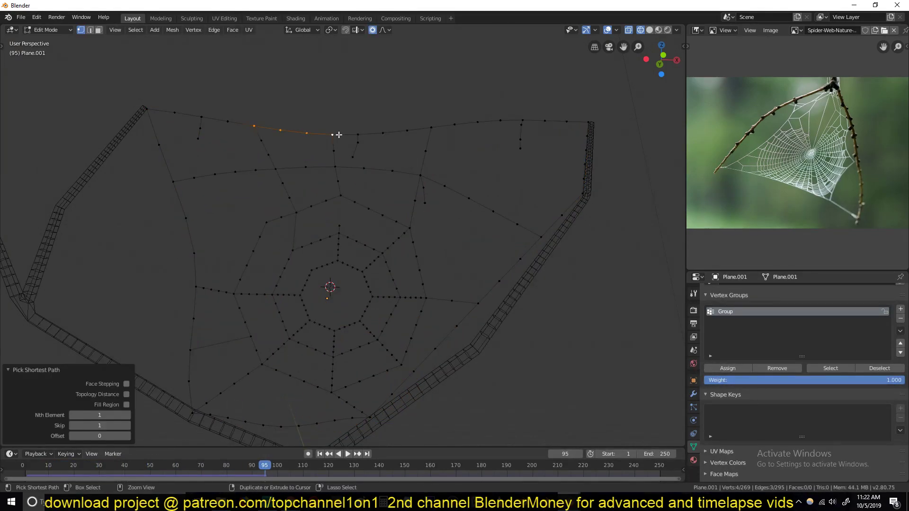
right_click(334, 136)
left_click(293, 118)
left_click(294, 132)
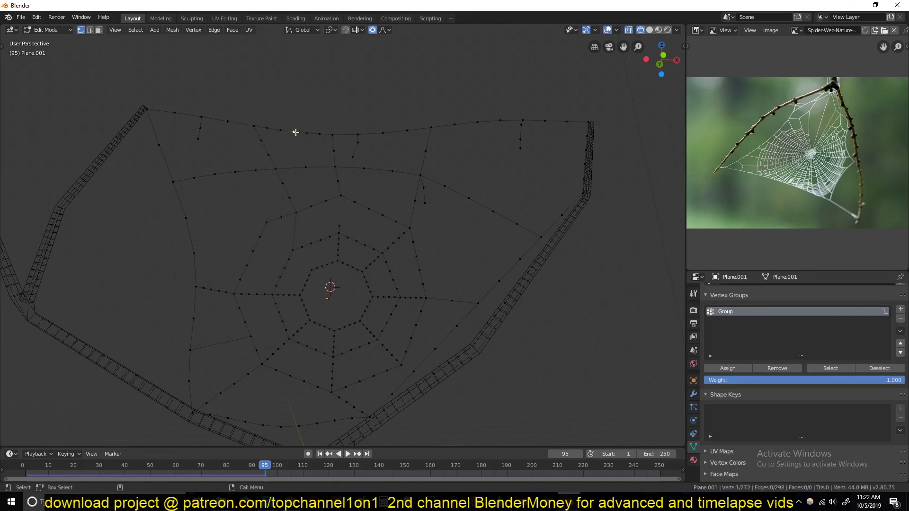
Bend the top strand downward between the upper-left and center links and again beyond the upper-right link, using connected proportional editing
key("g")
scroll(296, 138, "up", 8)
left_click(297, 142)
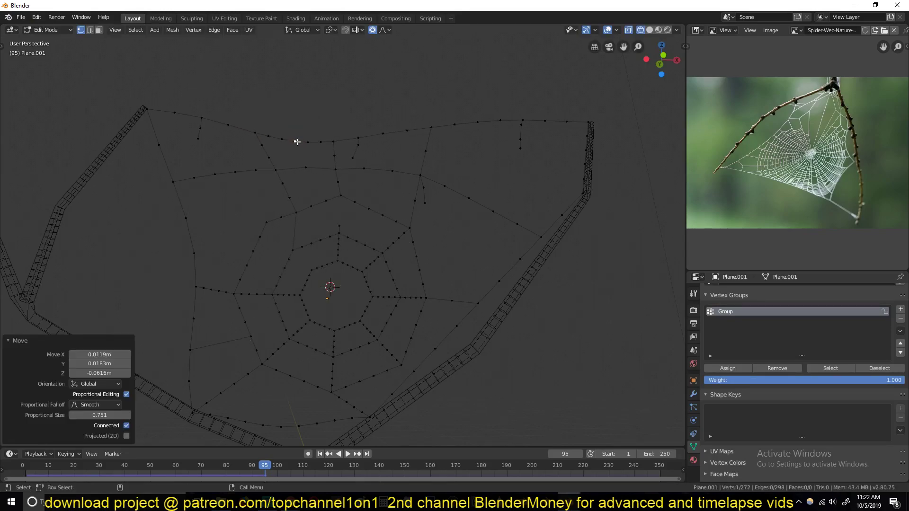
key("g")
left_click(478, 137)
Play the cloth simulation to examine how the web hangs with the dipped top strand, and pause it
key("Tab")
key("space")
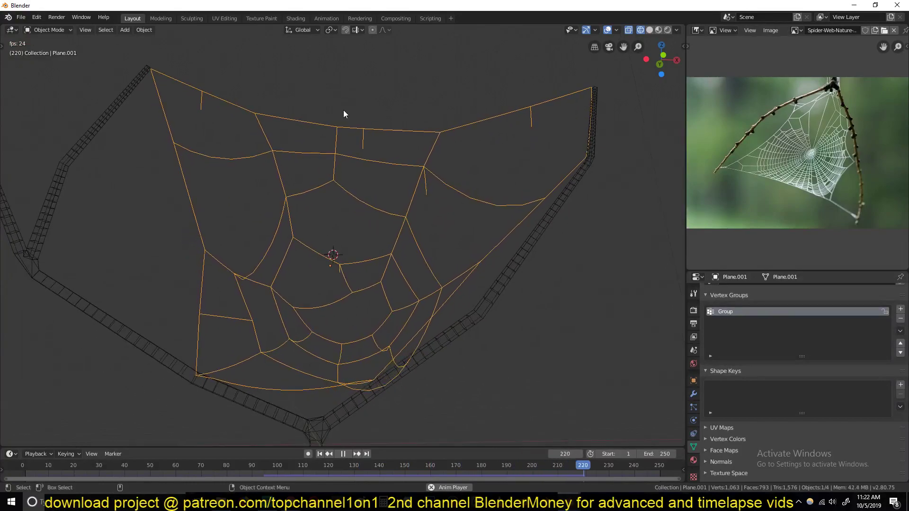
key("space")
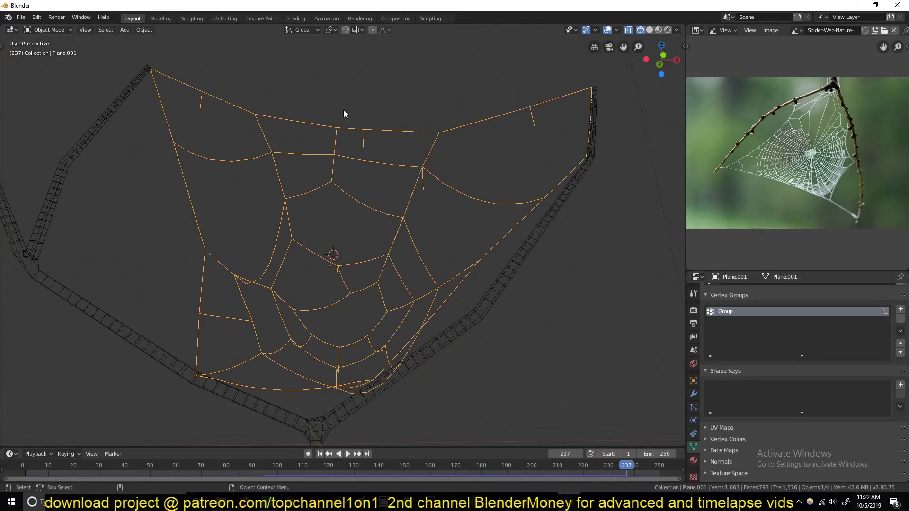
Show the web's Skin modifier in the viewport, switch to solid shading without X-ray, and deselect the web
left_click(694, 394)
left_click(845, 354)
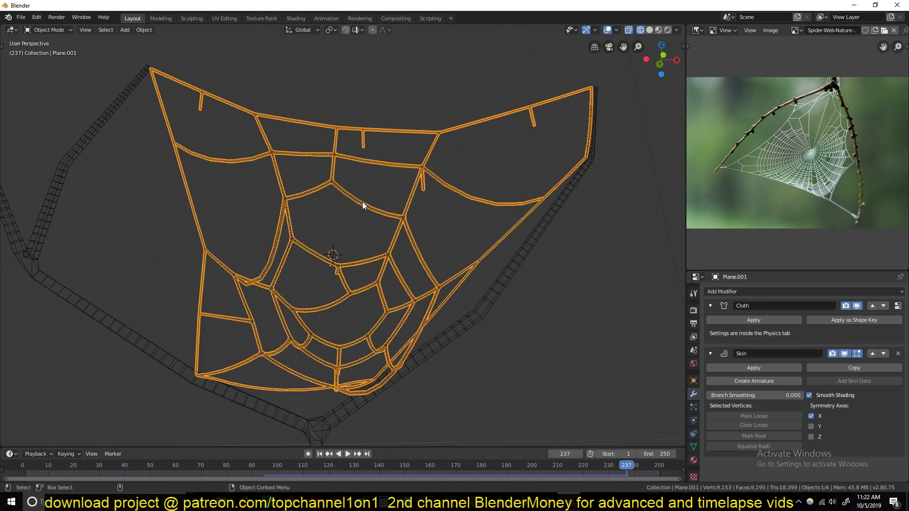
key("alt+z")
left_click(568, 198)
middle_click_drag(567, 197, 504, 202)
Thin all the web's strands by scaling the skin radius of every vertex by 0.565
key("Tab")
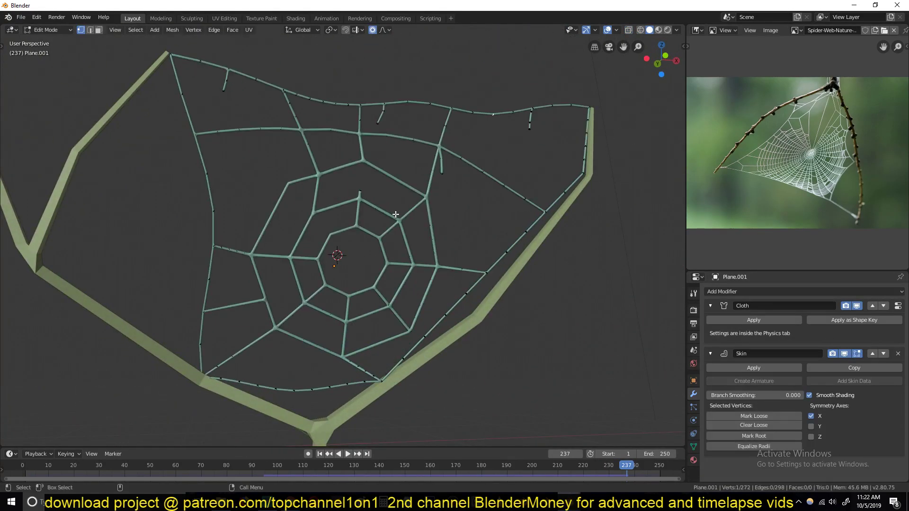
key("s")
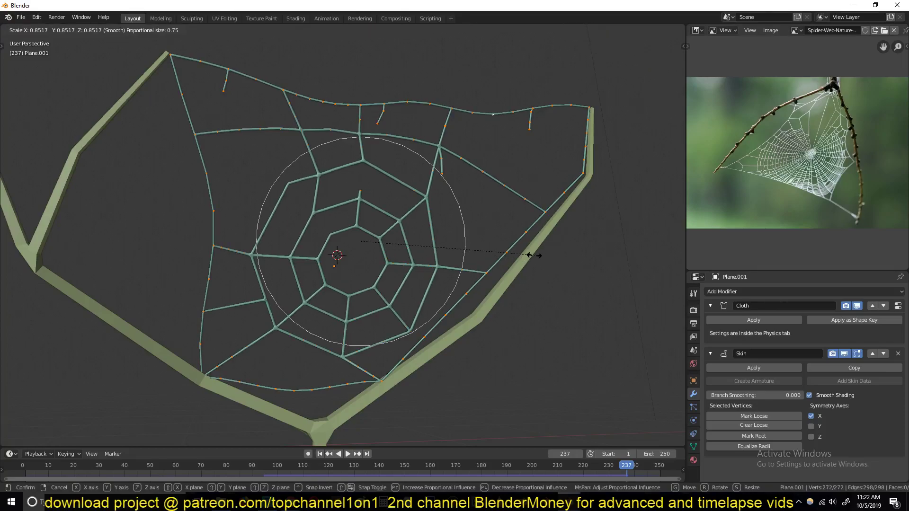
left_click(477, 259)
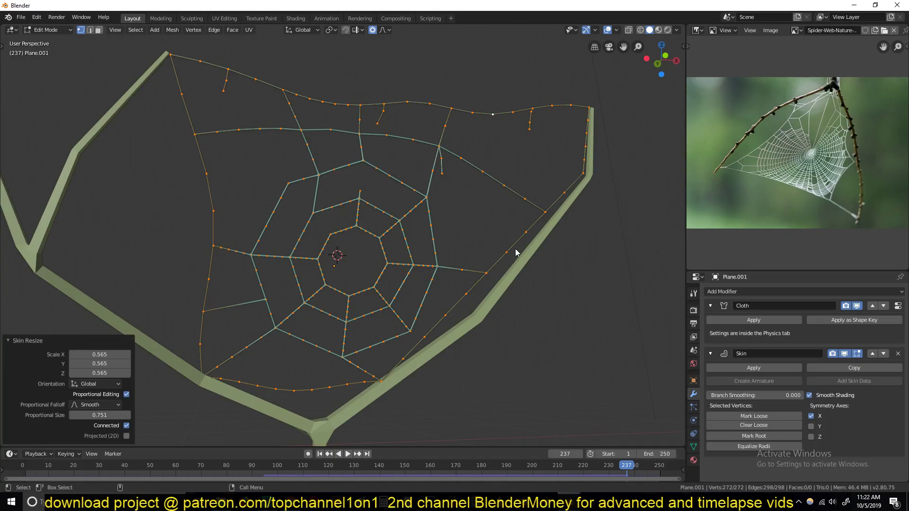
key("Tab")
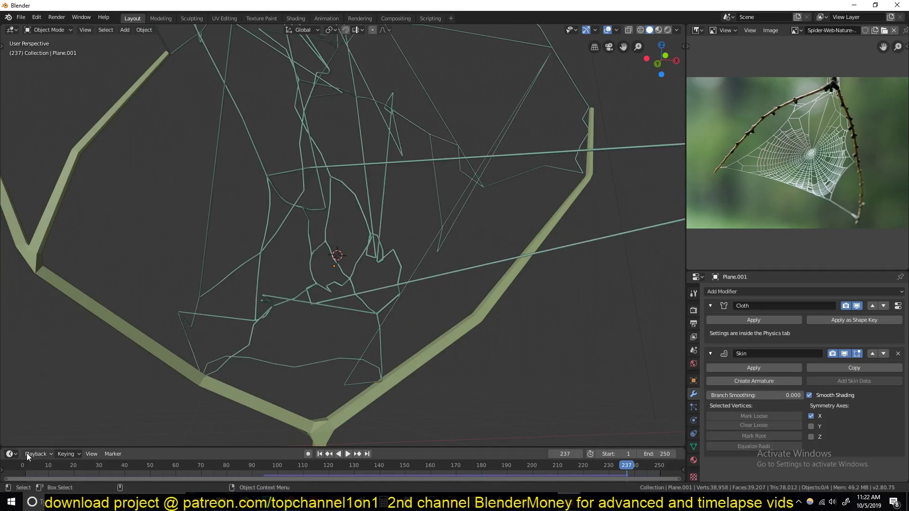
Replay the cloth simulation from the start, cancel it, and inspect the thinned web from other angles
key("shift+Left")
key("space")
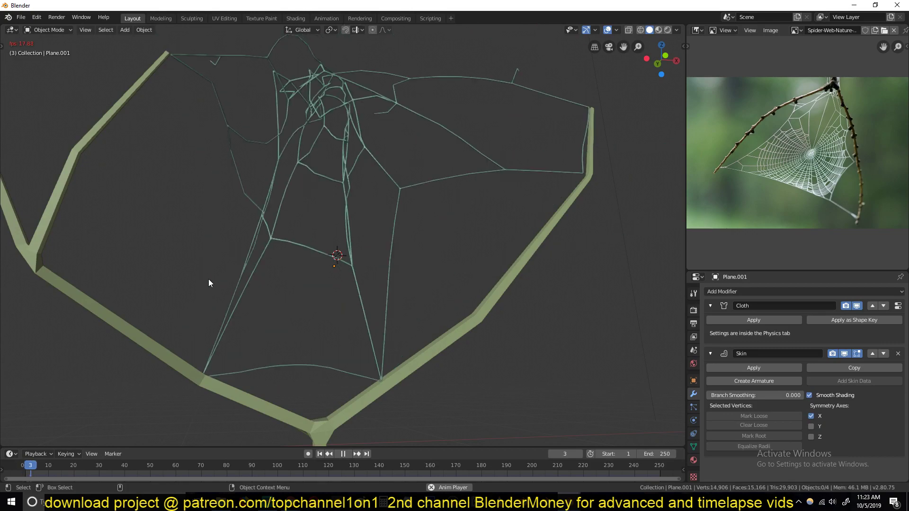
key("Escape")
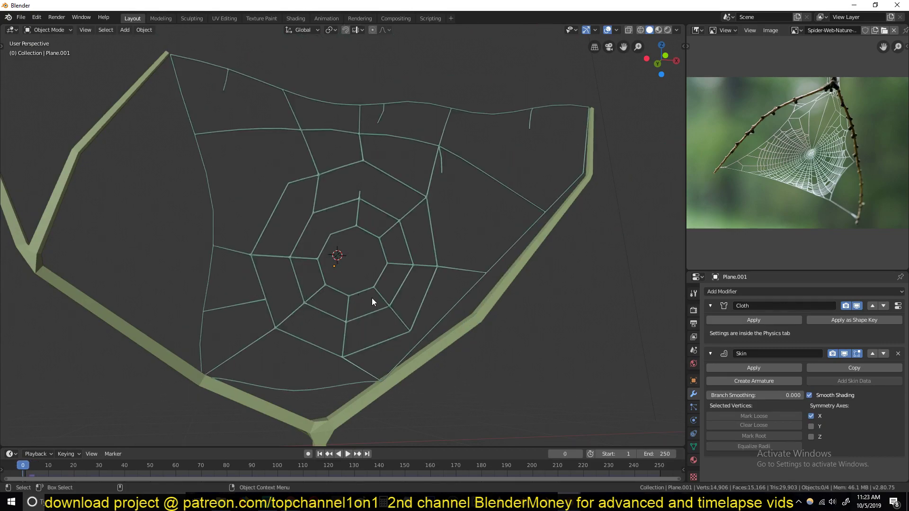
middle_click_drag(398, 286, 382, 220)
middle_click_drag(455, 228, 355, 239)
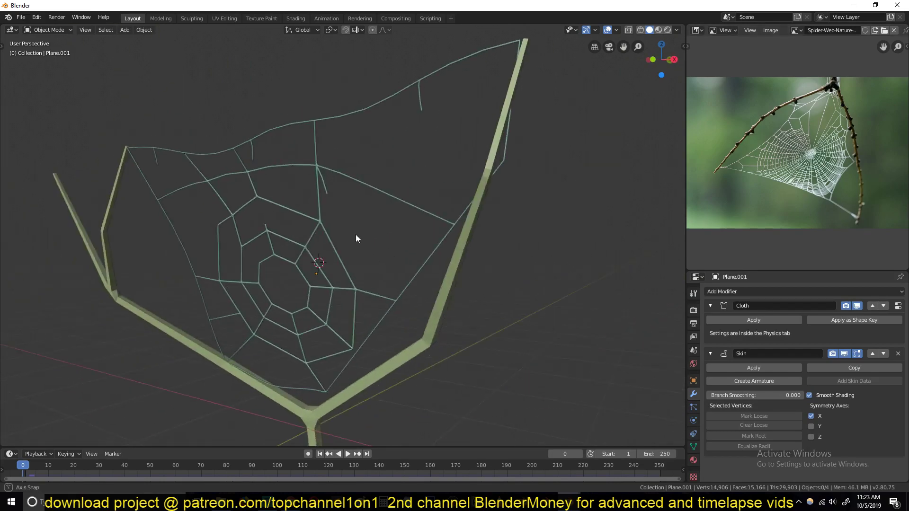